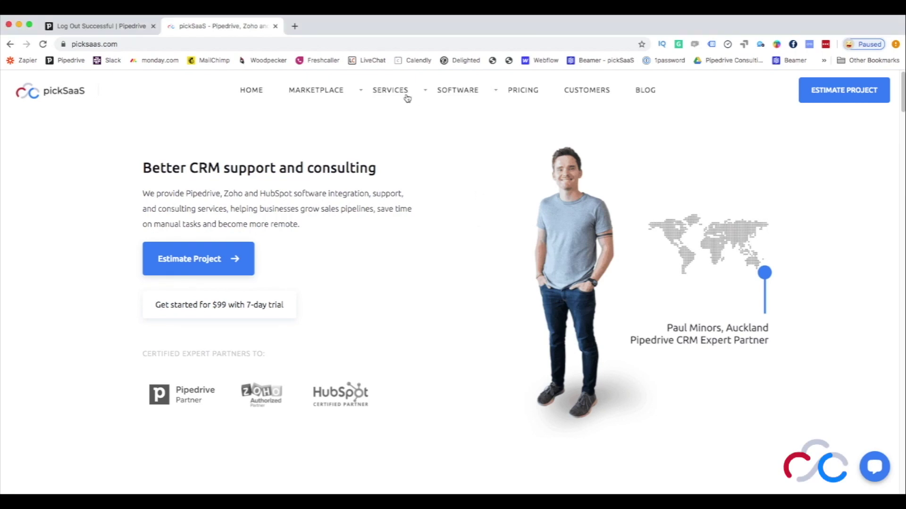
Step: Scroll down the Pipedrive CRM Consultants page to the integration tabs
mouse_move(405, 93)
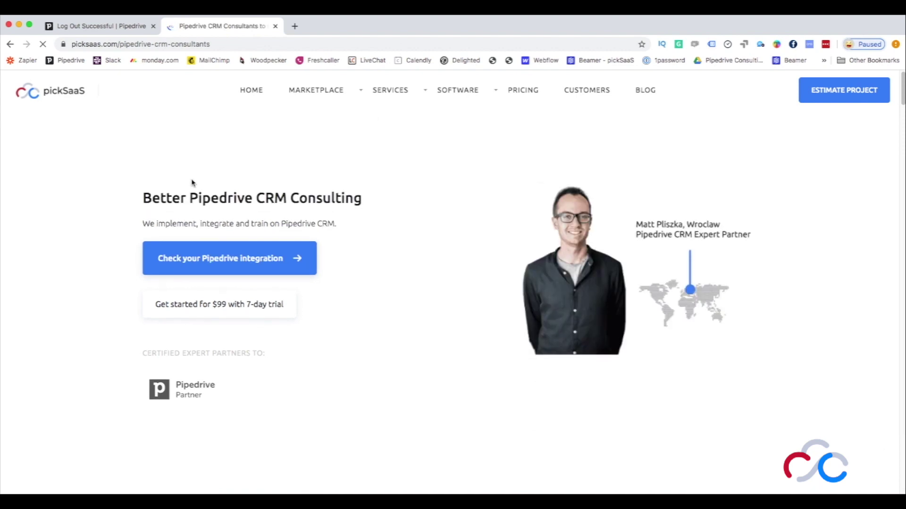
scroll(193, 187, "down", 6)
scroll(215, 210, "down", 3)
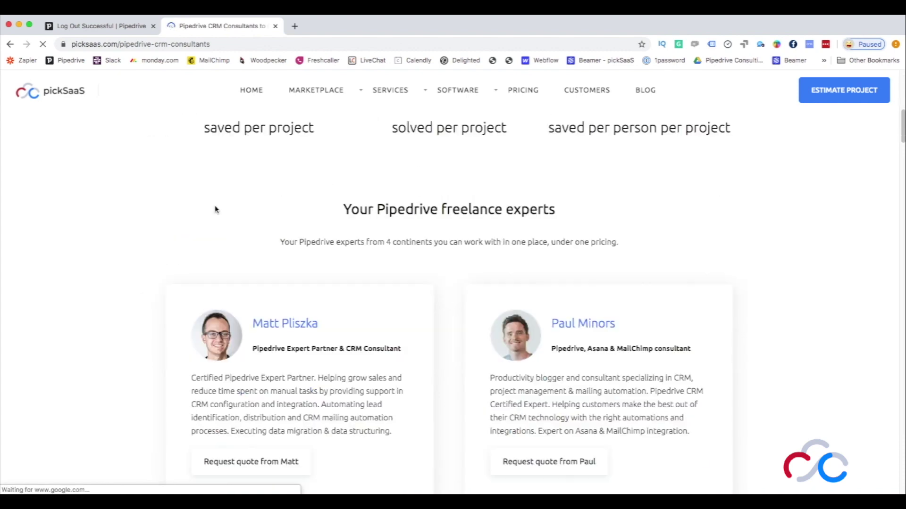
scroll(221, 207, "down", 13)
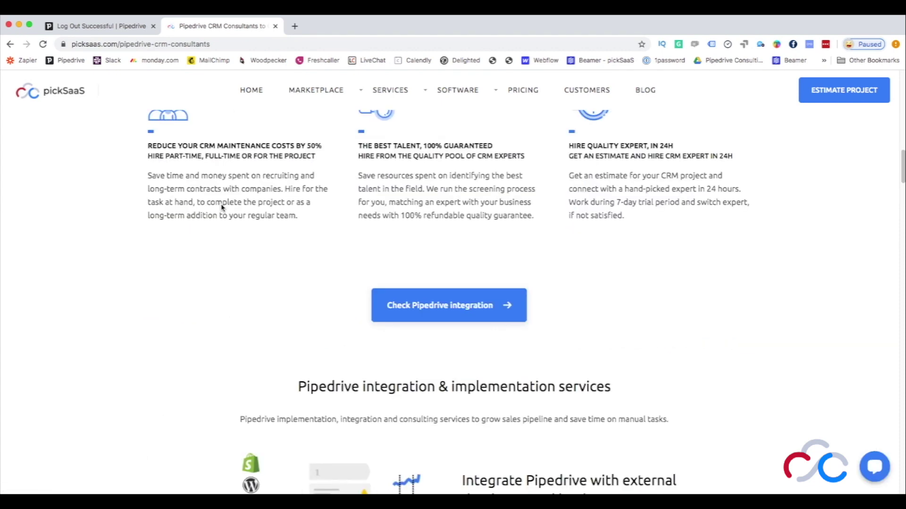
scroll(223, 210, "down", 5)
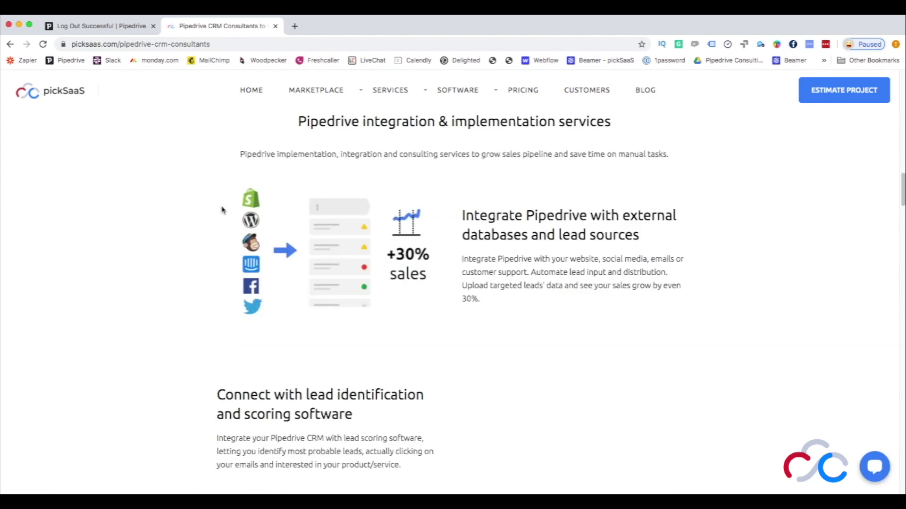
scroll(223, 210, "down", 8)
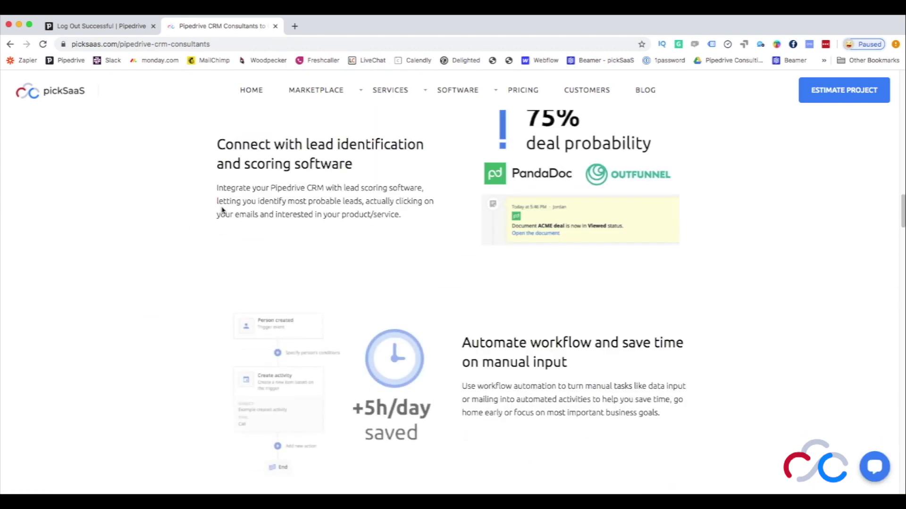
scroll(223, 210, "down", 3)
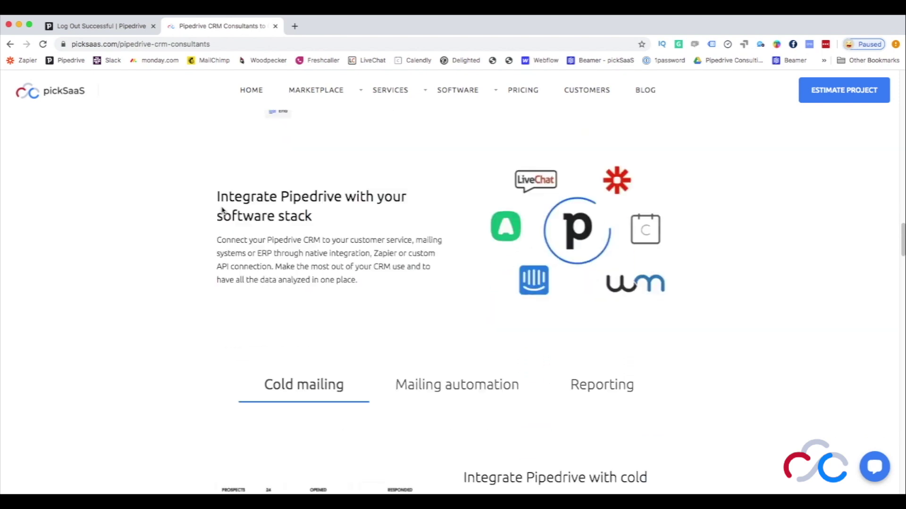
Step: View the Mailing automation, Reporting and Cold mailing integration details
left_click(410, 304)
left_click(570, 309)
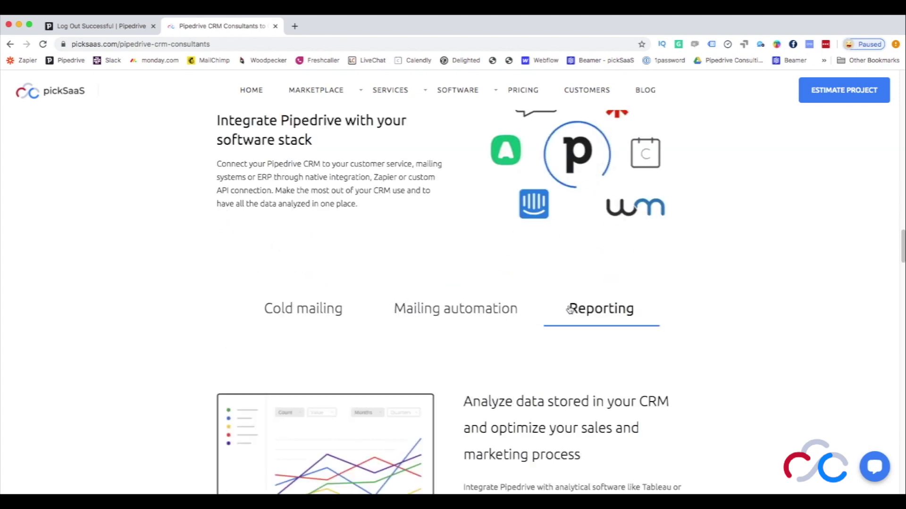
left_click(275, 316)
scroll(278, 315, "down", 2)
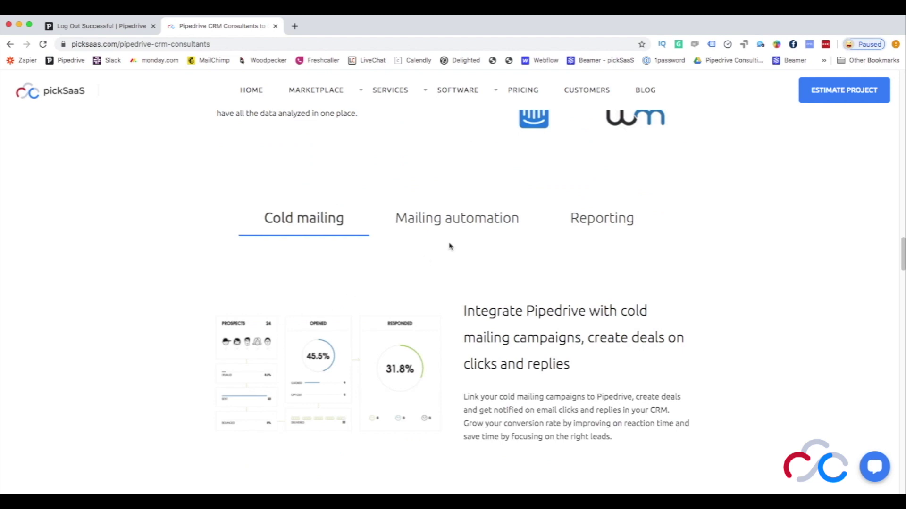
left_click(454, 228)
left_click(589, 220)
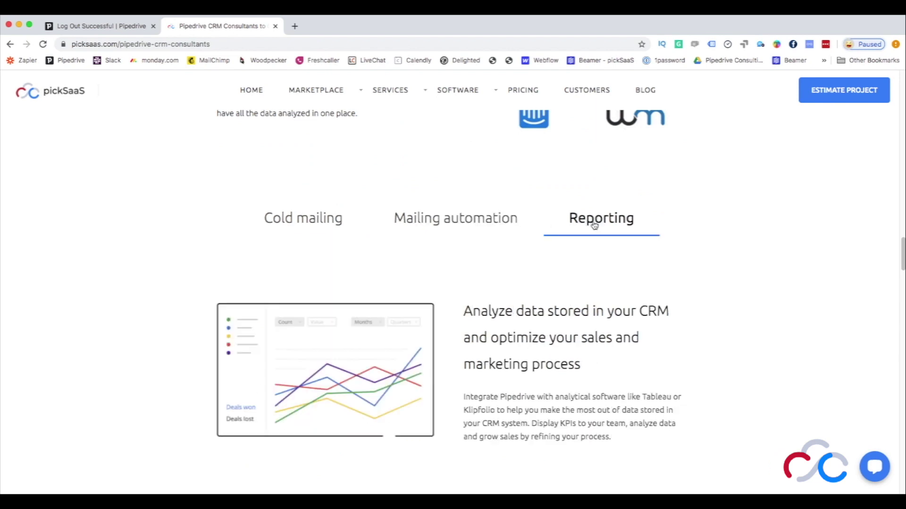
Step: Scroll down to the FAQ, then switch to the Pipedrive log-out tab
scroll(632, 289, "down", 10)
scroll(636, 300, "down", 12)
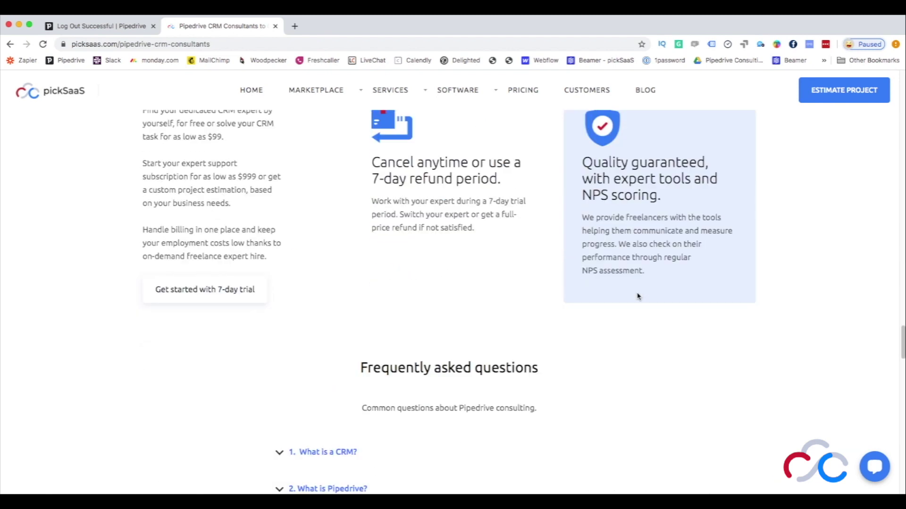
scroll(637, 296, "up", 2)
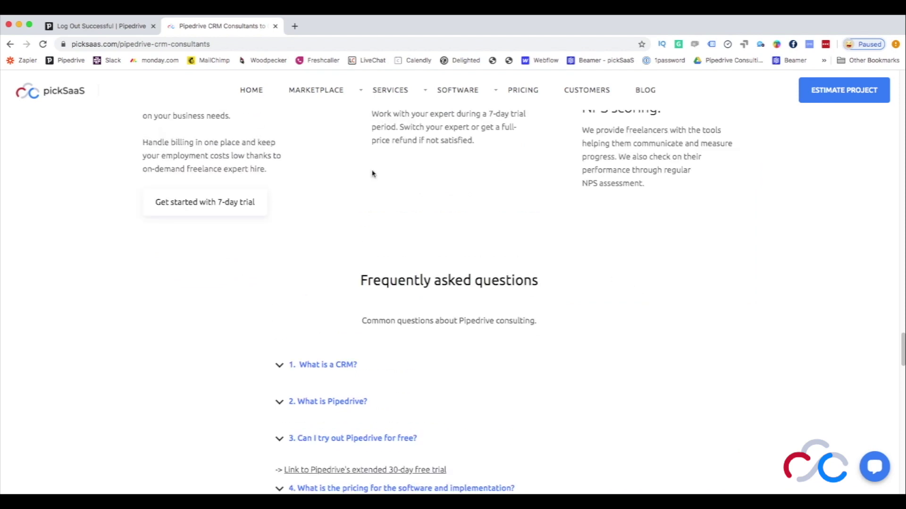
left_click(59, 29)
Step: Browse the article cards on the Pipedrive site
mouse_move(231, 94)
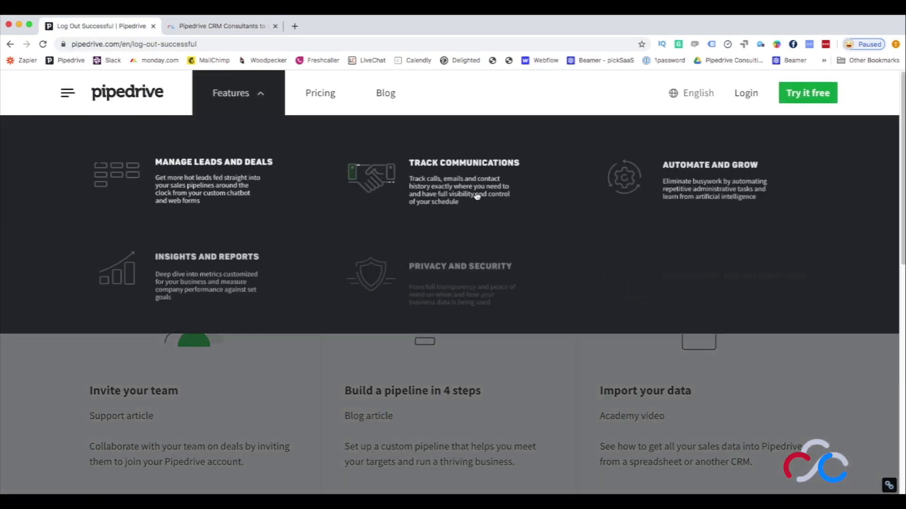
scroll(231, 184, "up", 5)
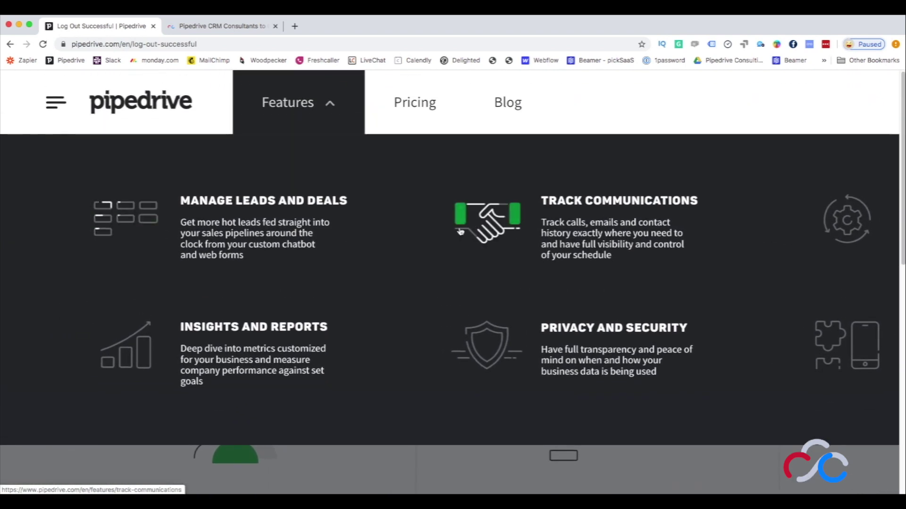
scroll(461, 231, "right", 1)
scroll(461, 232, "right", 8)
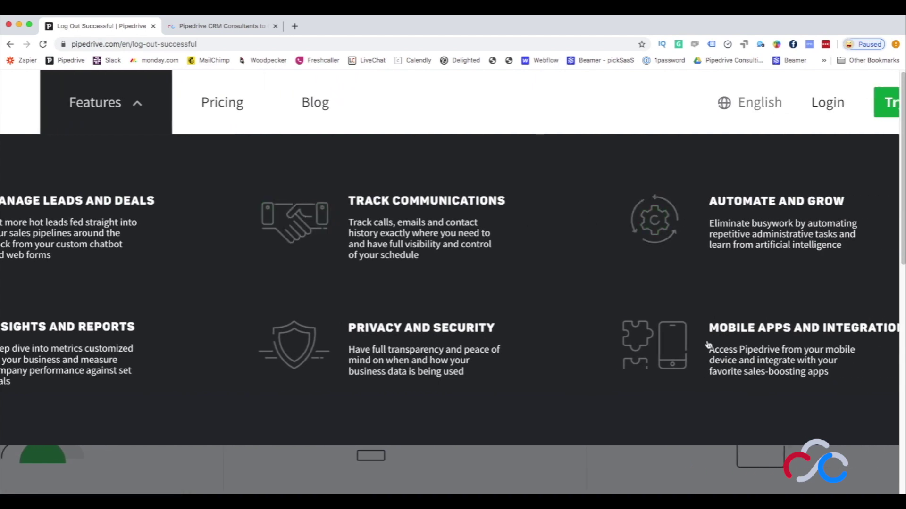
scroll(412, 351, "left", 6)
scroll(412, 352, "down", 5)
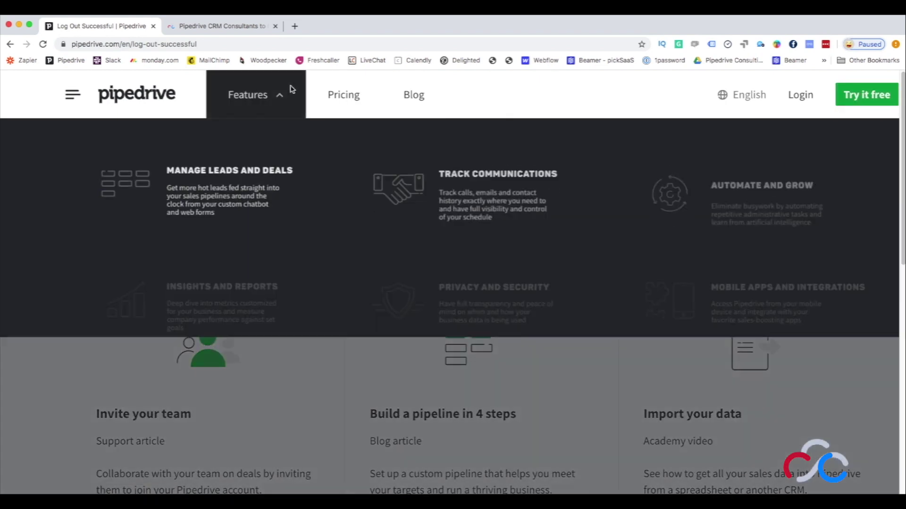
scroll(318, 93, "down", 3)
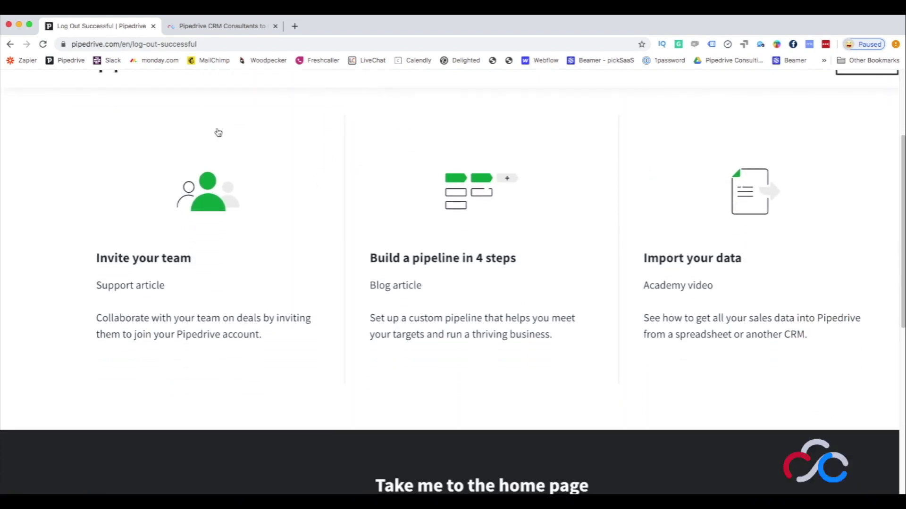
scroll(207, 136, "down", 1)
scroll(207, 137, "down", 1)
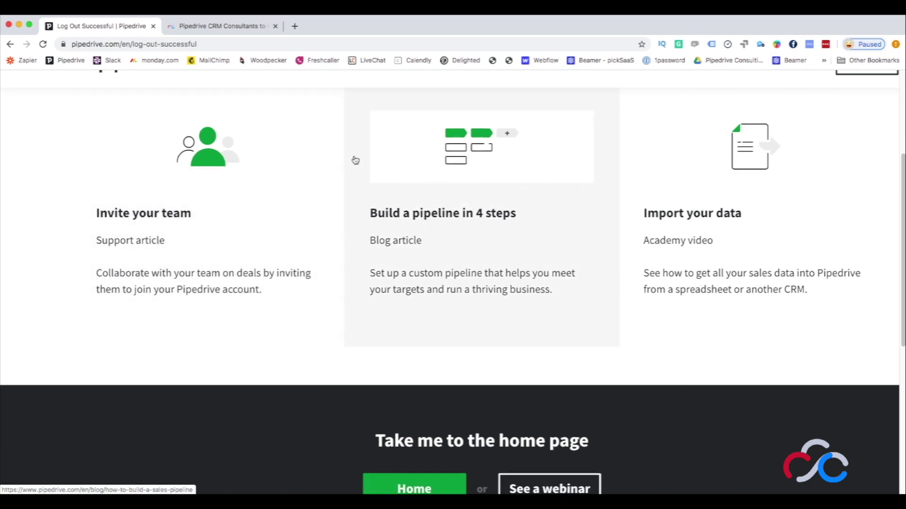
Step: Open and skim the 'Build a pipeline in 4 steps' article
left_click(397, 209)
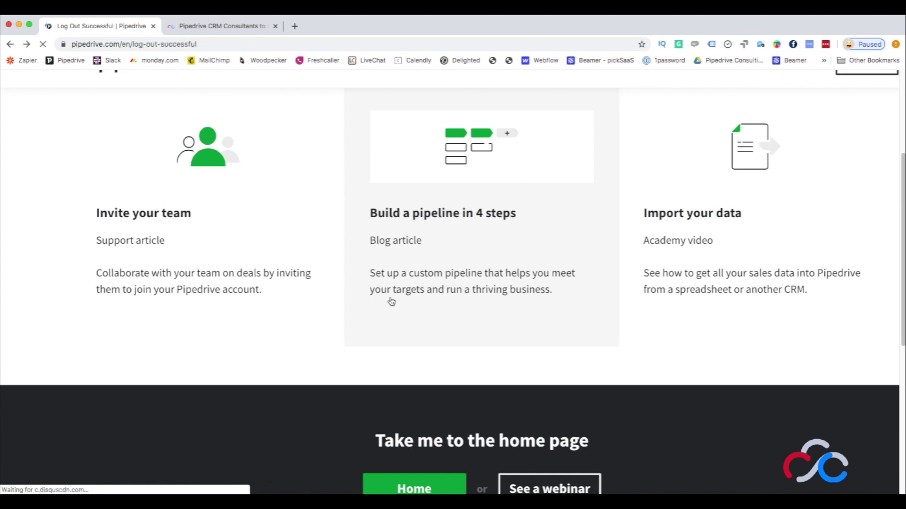
scroll(390, 301, "down", 10)
scroll(390, 301, "up", 8)
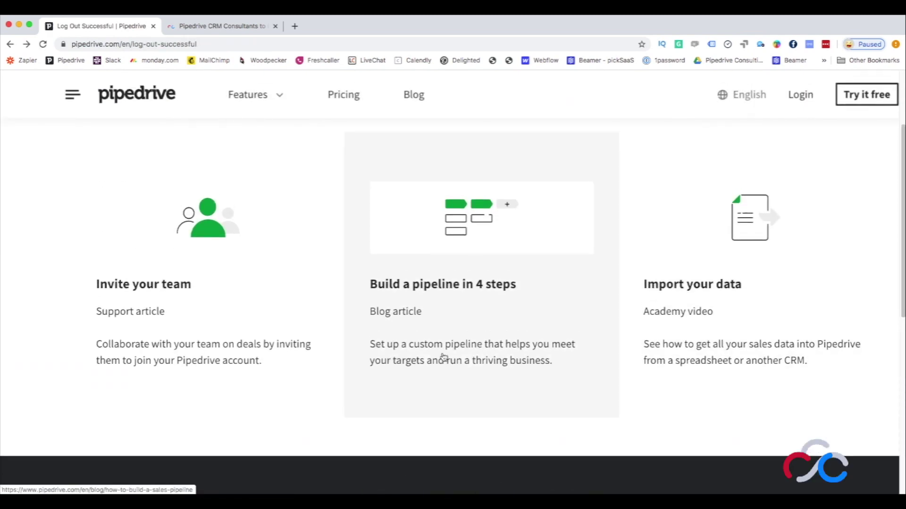
scroll(425, 330, "up", 3)
Step: Enlarge the page and open Manage leads and deals from the Features menu
mouse_move(269, 99)
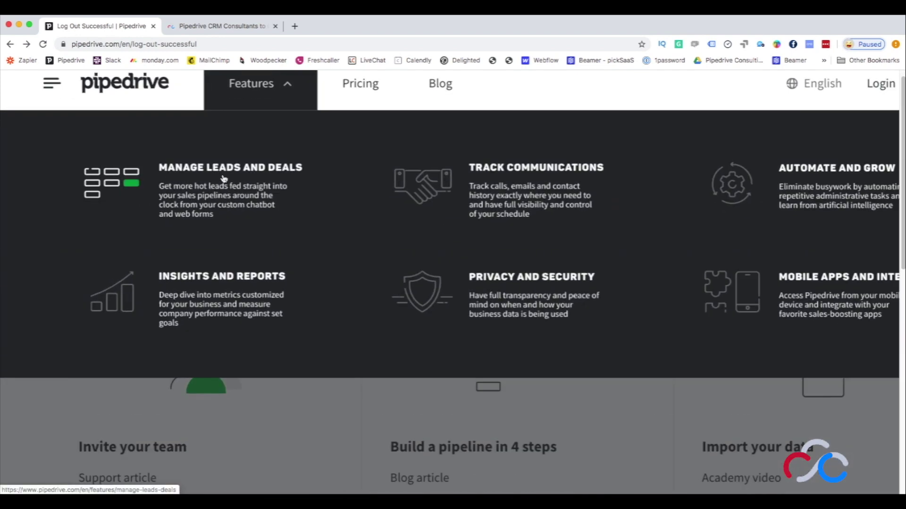
key("super+equal")
key("super+equal")
key("super+equal")
left_click(228, 198)
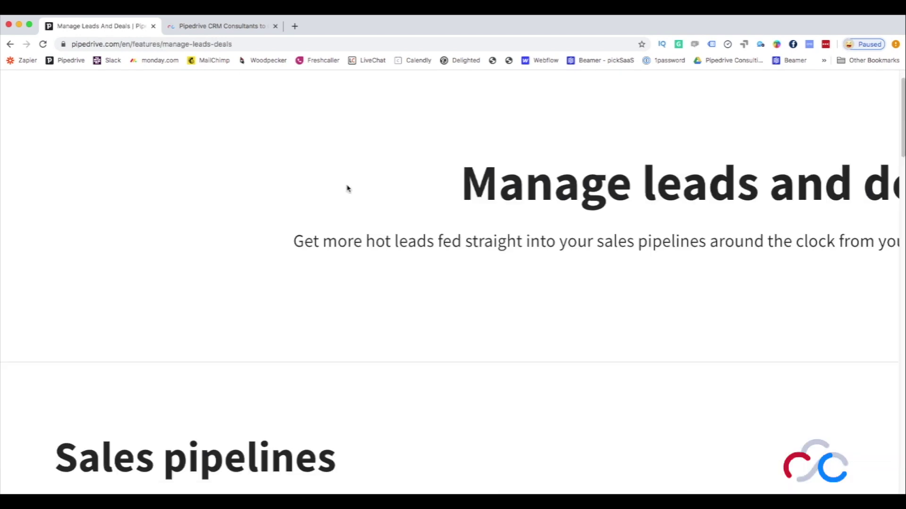
Step: Skim Manage leads and deals down to Sales pipelines, then open Track communications from Features
scroll(346, 189, "down", 1)
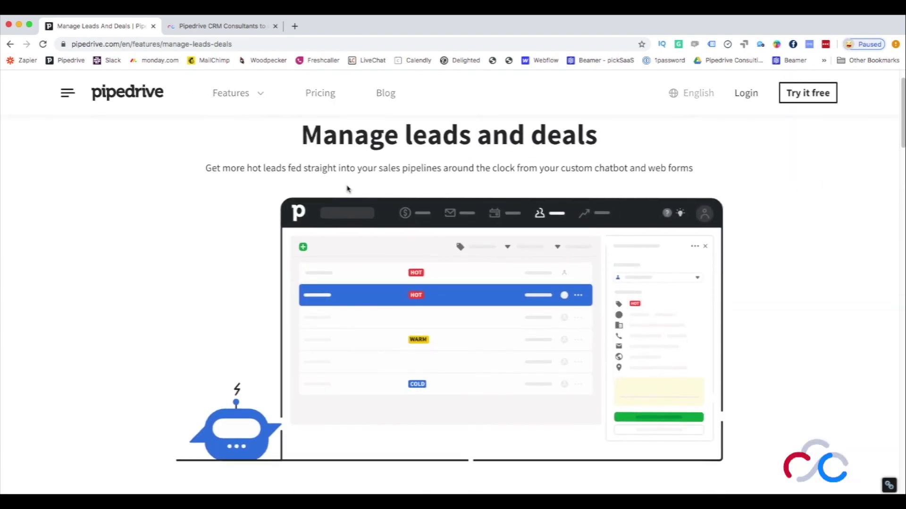
scroll(383, 283, "down", 1)
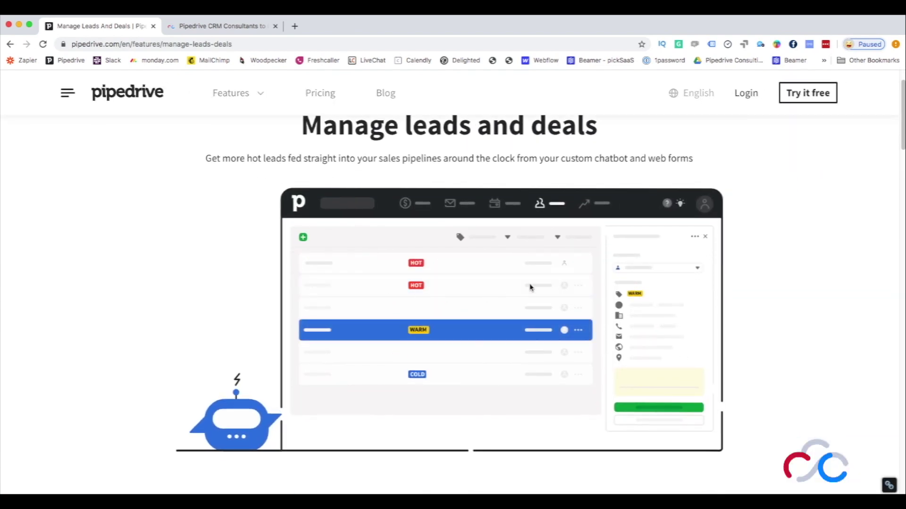
scroll(293, 141, "down", 5)
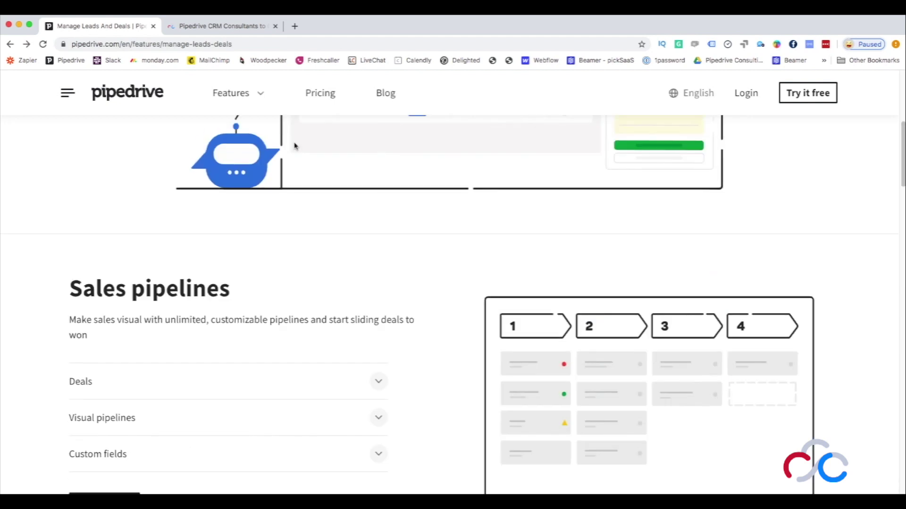
left_click(236, 101)
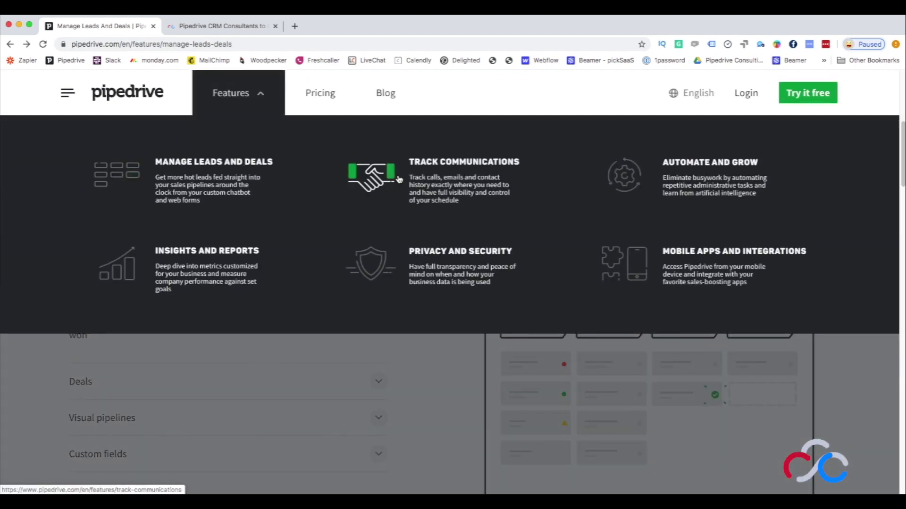
left_click(399, 179)
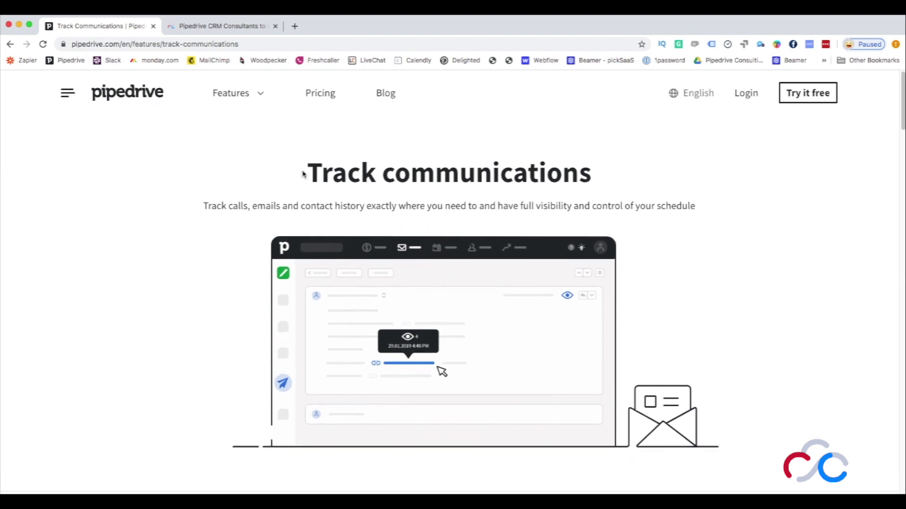
Step: Read past Caller, Scheduler, Activity calendar and More features, then reopen the Features menu
scroll(303, 175, "down", 3)
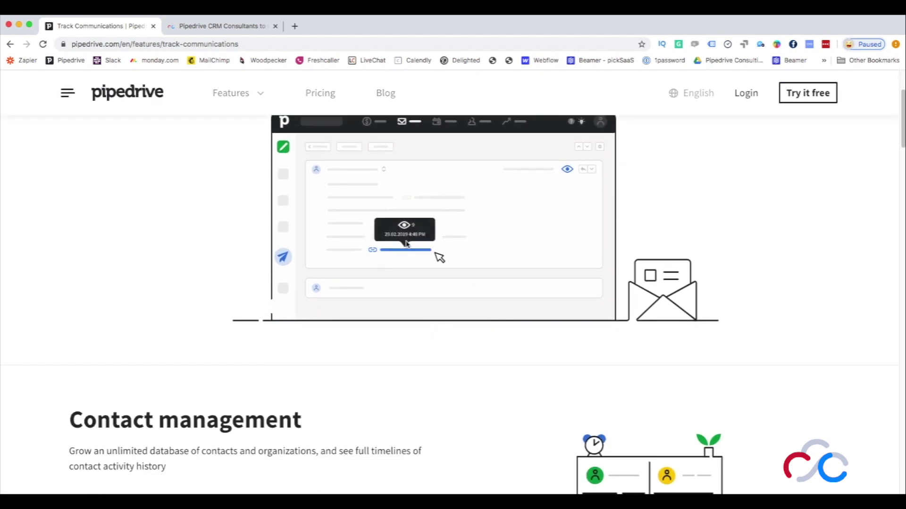
scroll(407, 244, "down", 1)
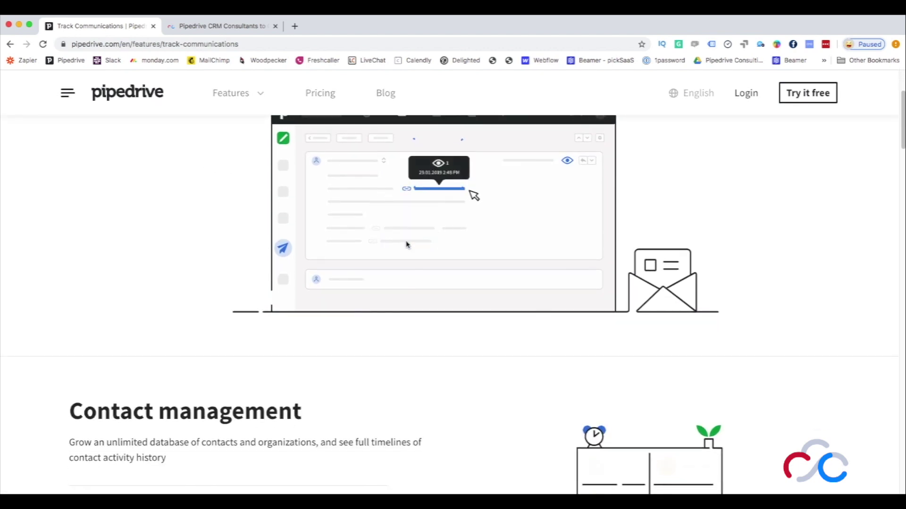
scroll(407, 245, "down", 4)
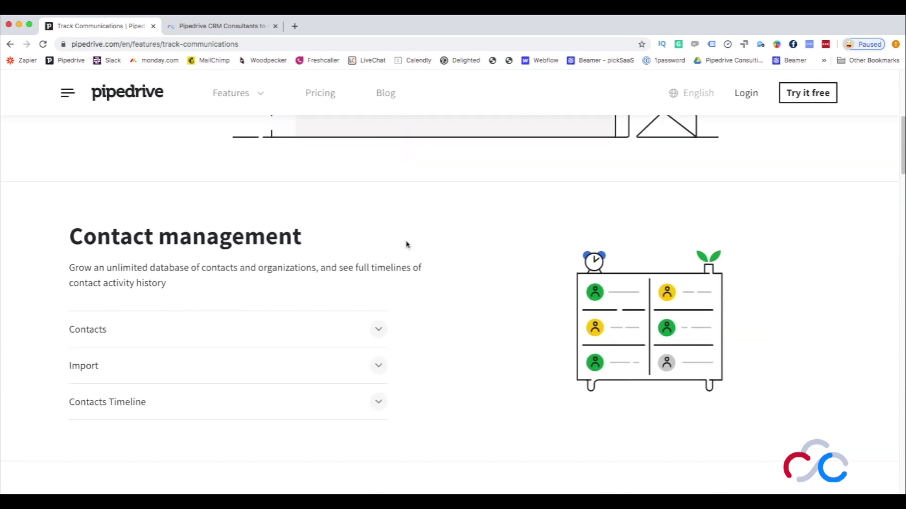
scroll(407, 245, "down", 9)
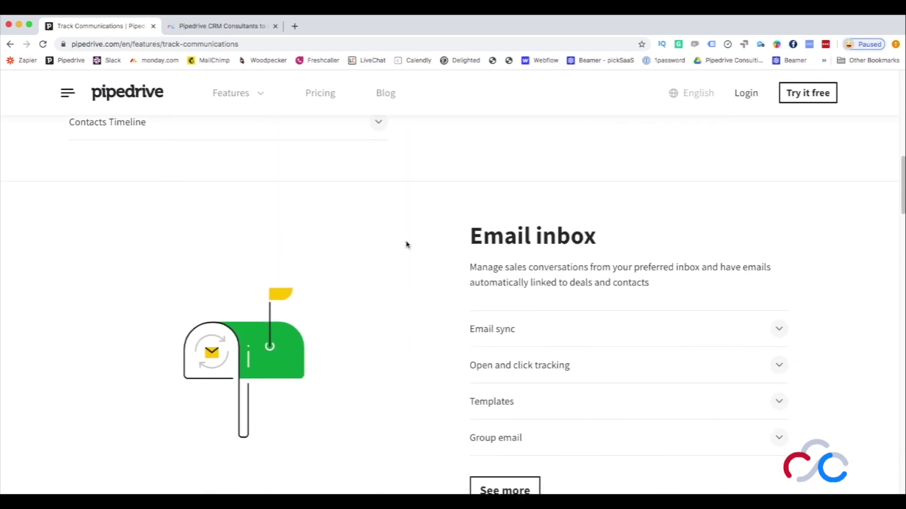
scroll(407, 245, "down", 5)
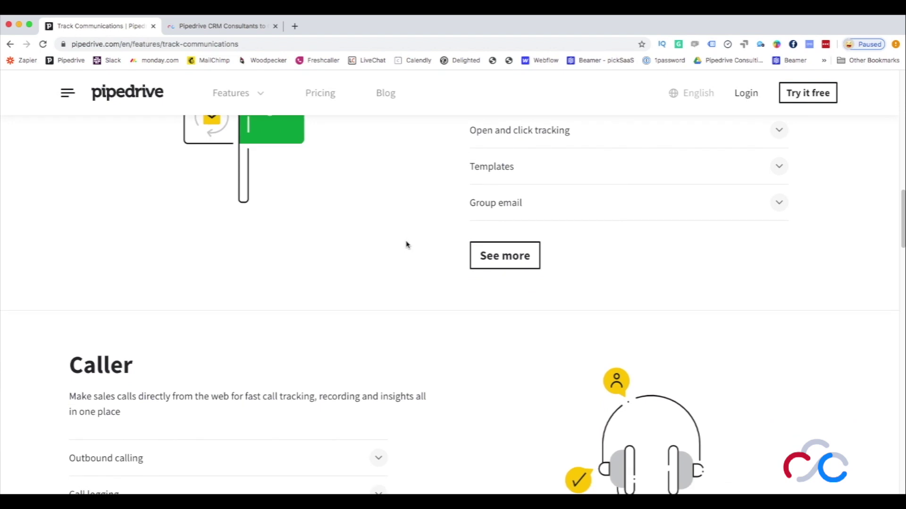
scroll(407, 244, "down", 6)
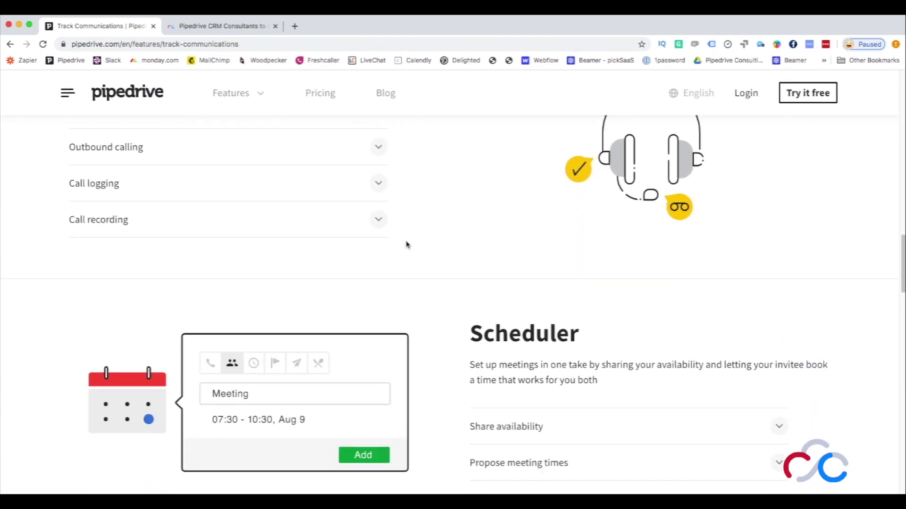
scroll(407, 244, "down", 5)
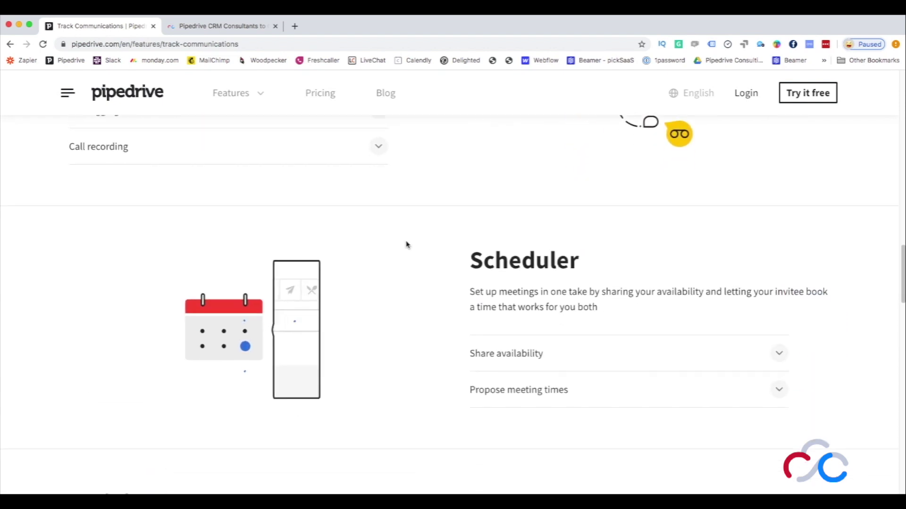
scroll(407, 245, "down", 3)
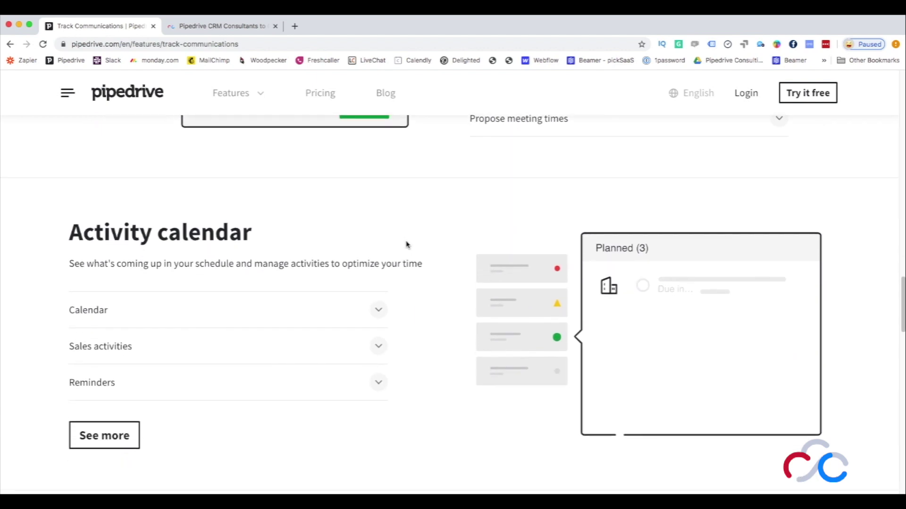
scroll(407, 245, "down", 7)
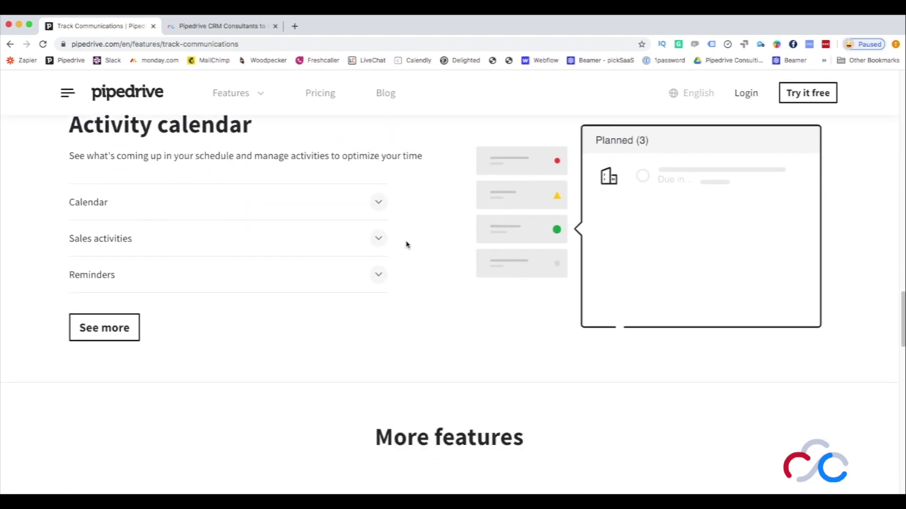
scroll(407, 244, "down", 4)
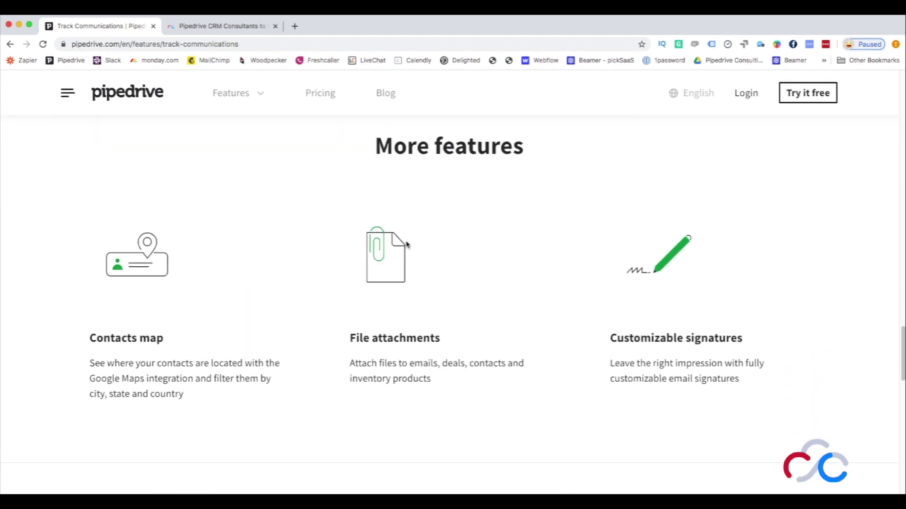
left_click(249, 99)
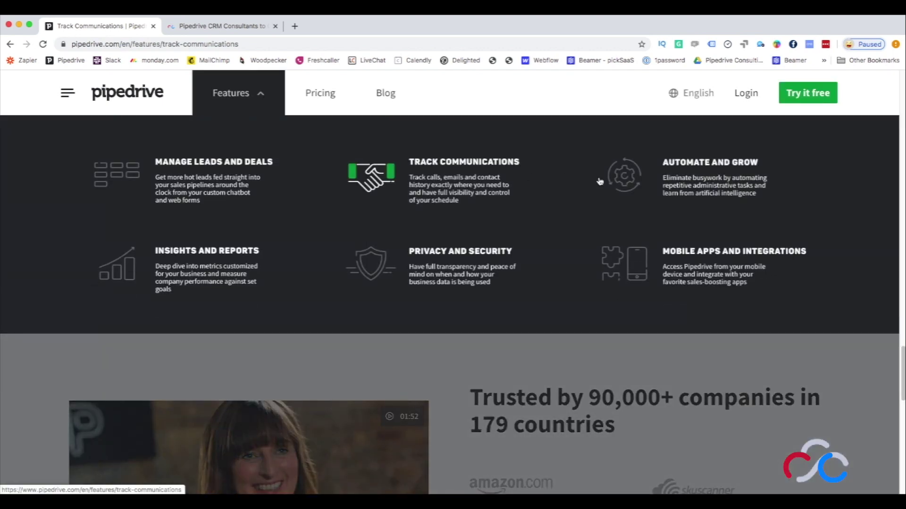
Step: Open the Automate and grow page and scroll down to Sales Assistant
left_click(626, 177)
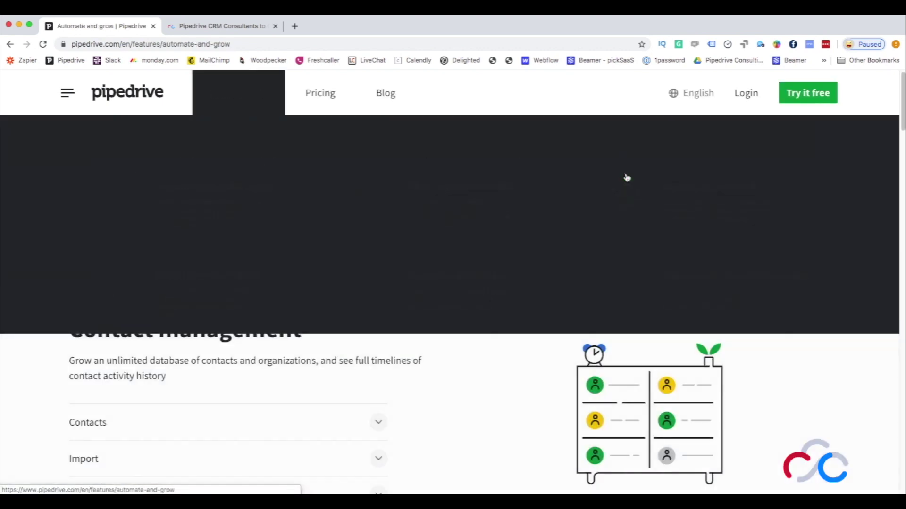
scroll(283, 195, "down", 1)
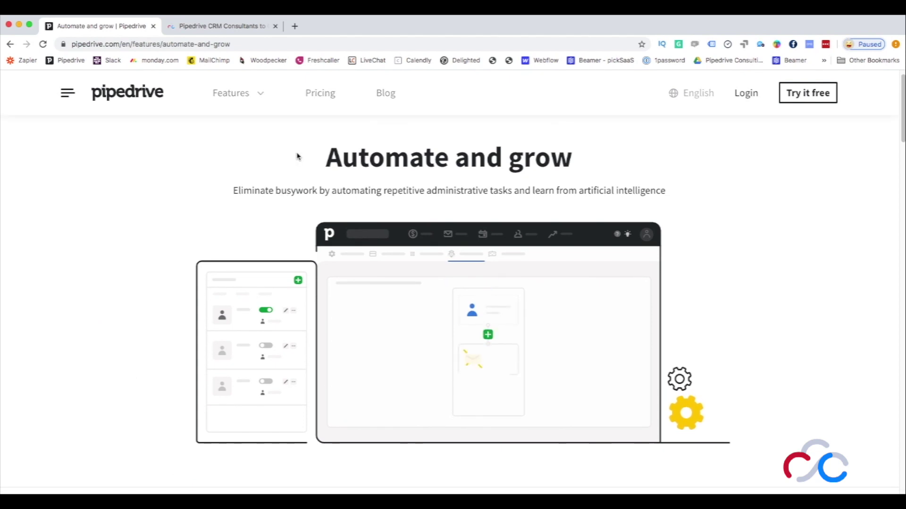
scroll(297, 157, "down", 1)
scroll(297, 156, "down", 1)
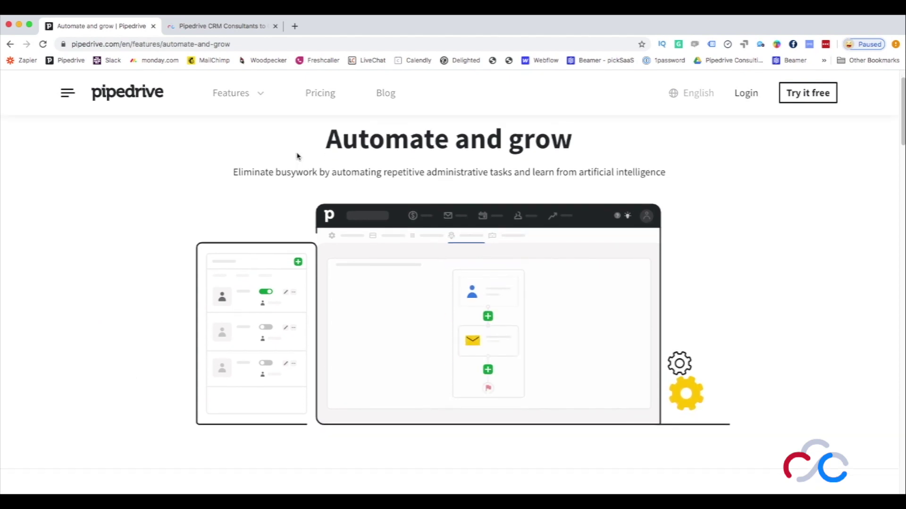
scroll(298, 156, "down", 1)
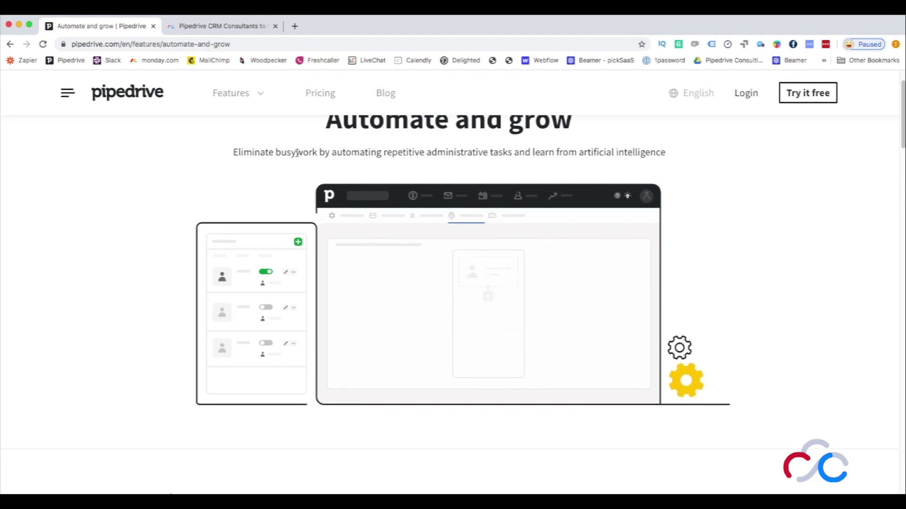
scroll(297, 155, "up", 2)
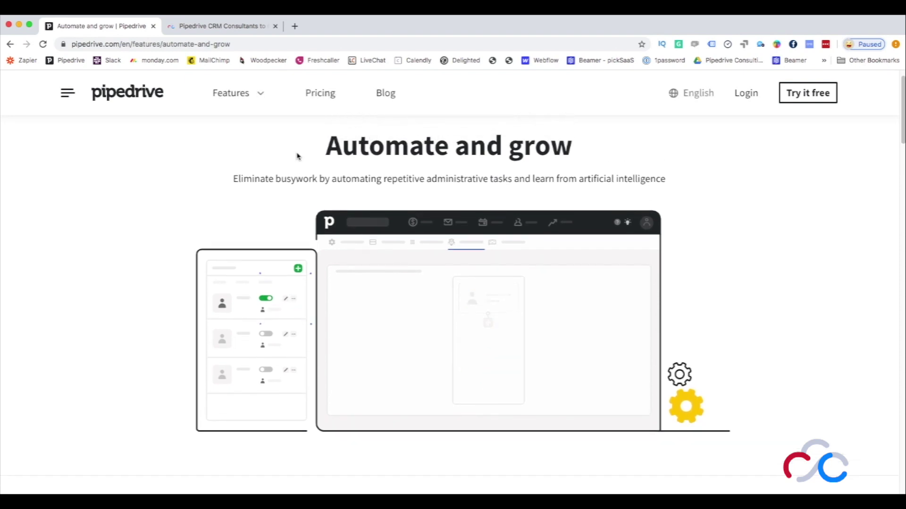
scroll(297, 157, "down", 1)
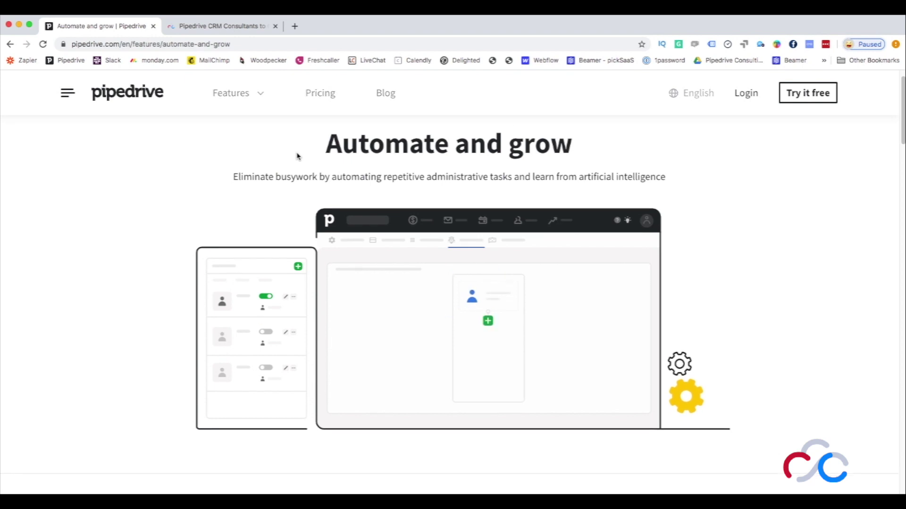
scroll(298, 155, "down", 8)
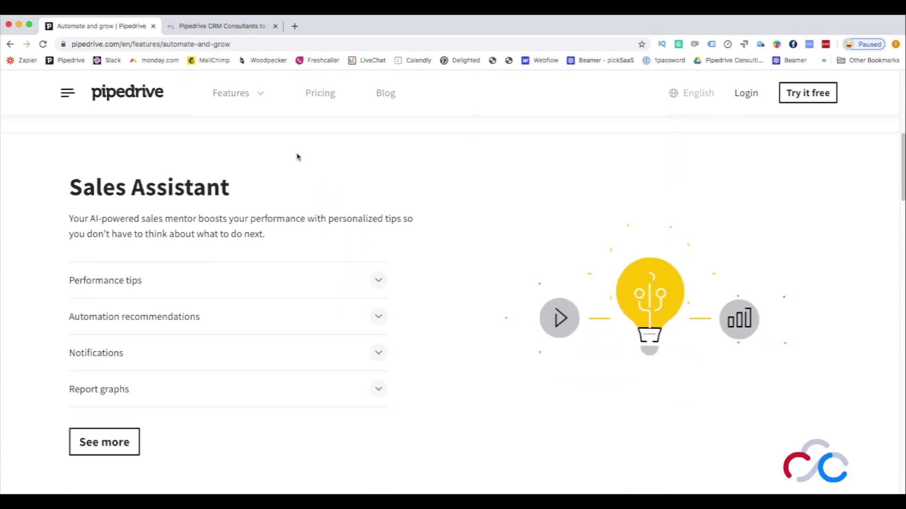
Step: Read the Performance tips, Automation recommendations, Notifications and Report graphs descriptions
left_click(215, 280)
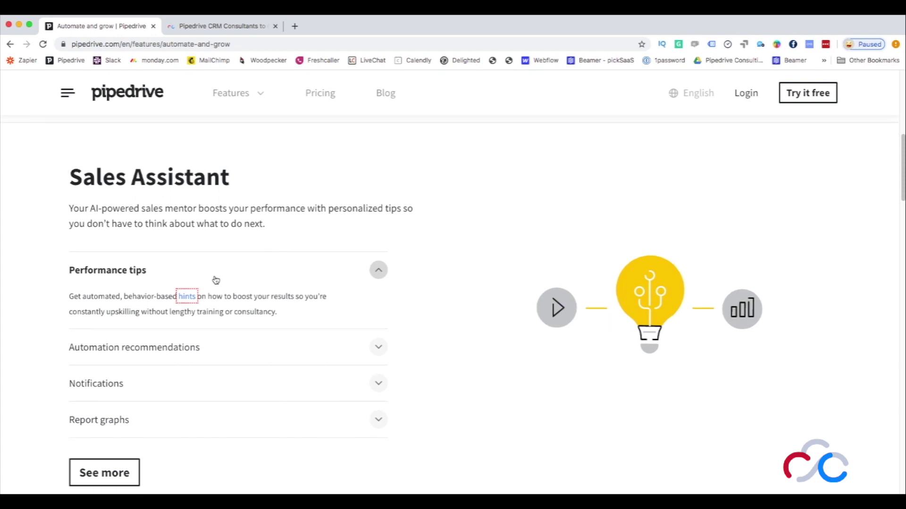
left_click(217, 266)
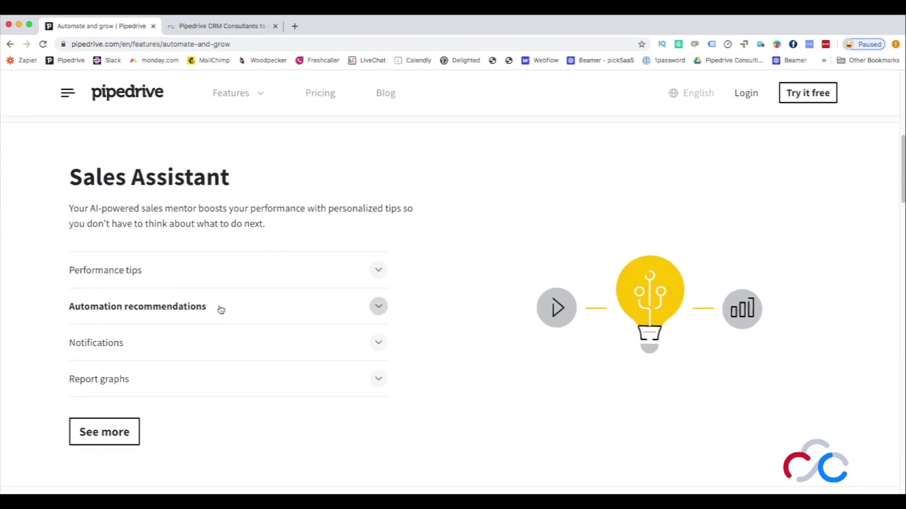
left_click(219, 308)
left_click(221, 309)
left_click(221, 313)
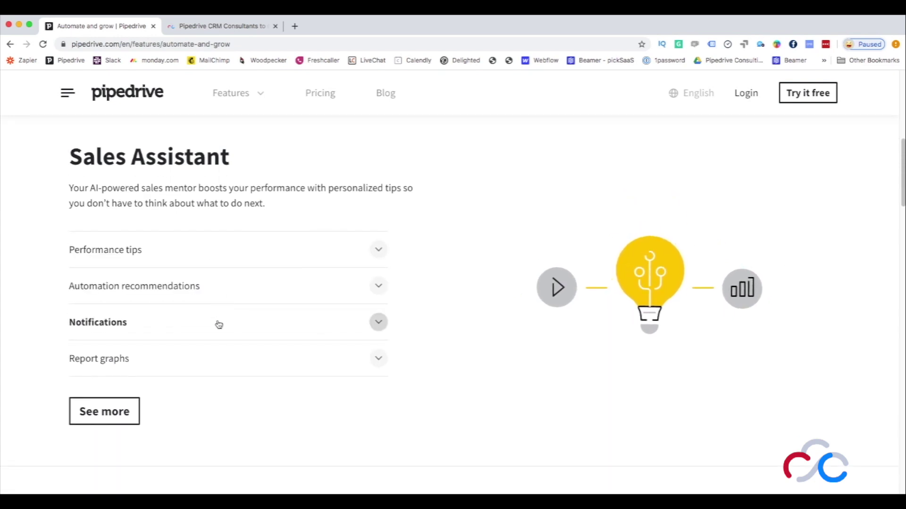
left_click(218, 325)
left_click(219, 325)
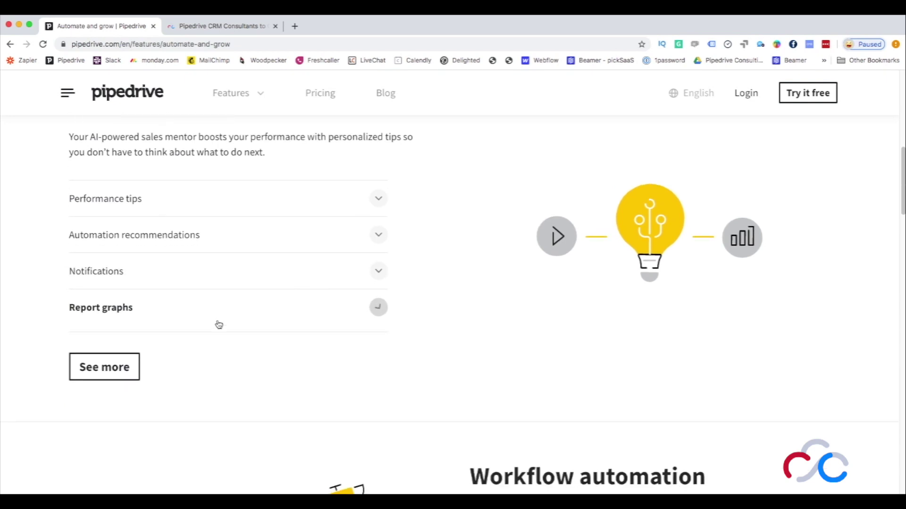
left_click(219, 325)
Step: Read the Workflow automation Repetitive tasks and Emails descriptions
scroll(222, 321, "down", 5)
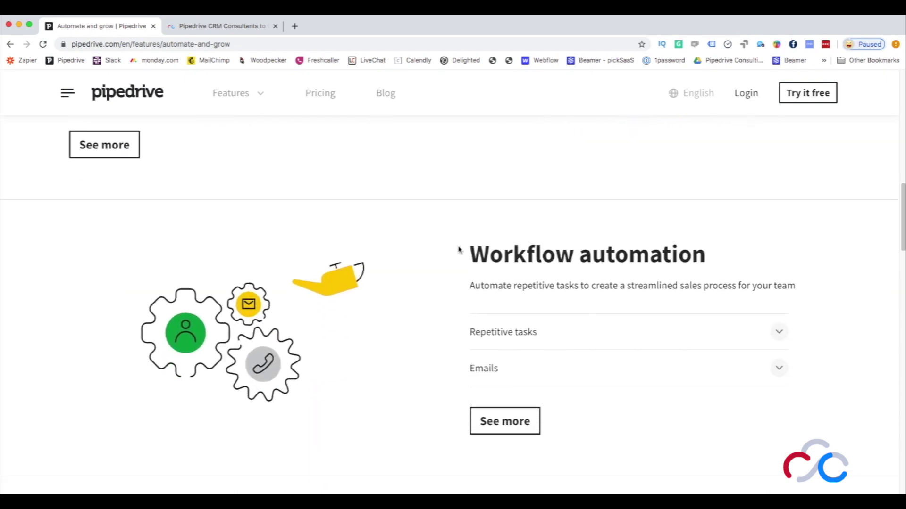
left_click(479, 271)
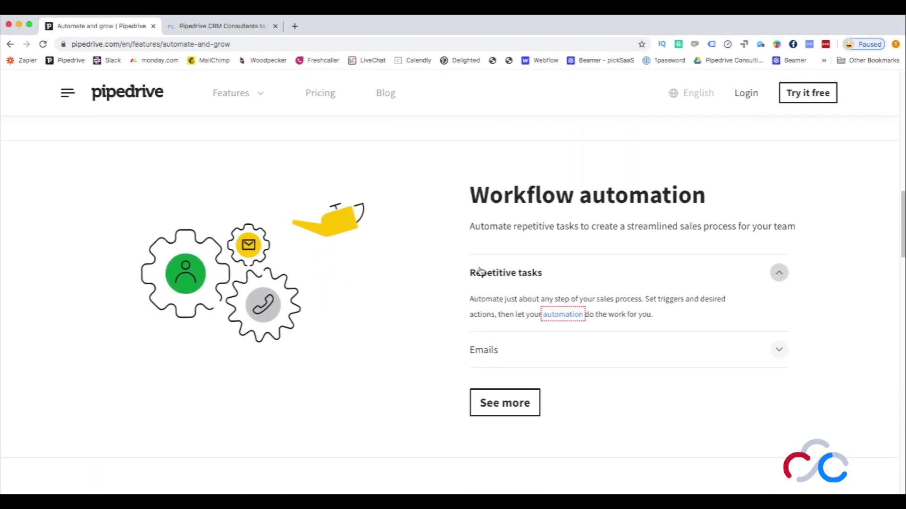
left_click(480, 272)
left_click(495, 311)
left_click(497, 317)
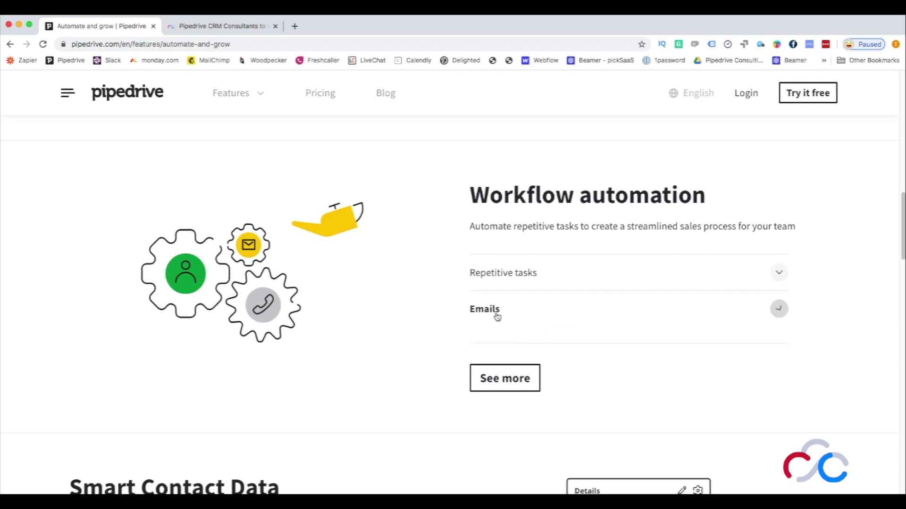
Step: Read Smart Contact Data's One-click contact data and Google and social media descriptions, then scroll on
scroll(496, 317, "down", 6)
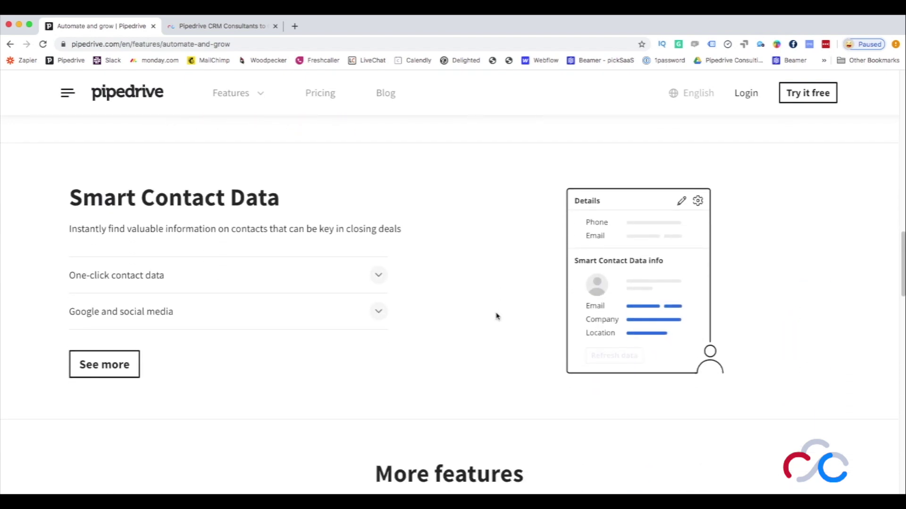
left_click(382, 276)
left_click(379, 275)
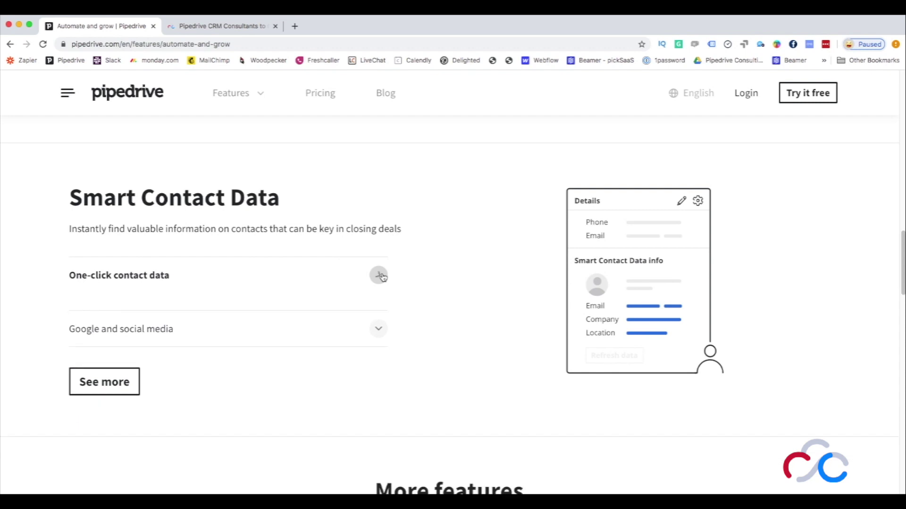
left_click(377, 314)
left_click(377, 319)
scroll(434, 340, "down", 6)
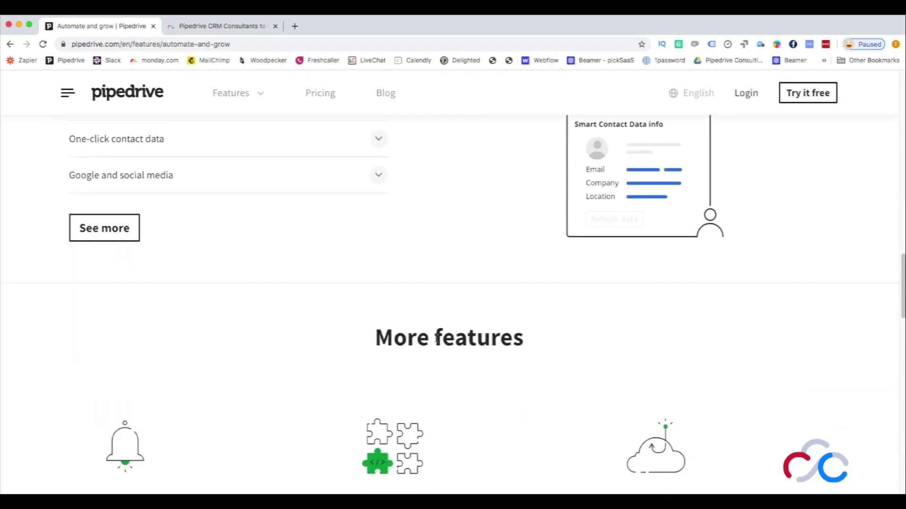
scroll(386, 317, "down", 2)
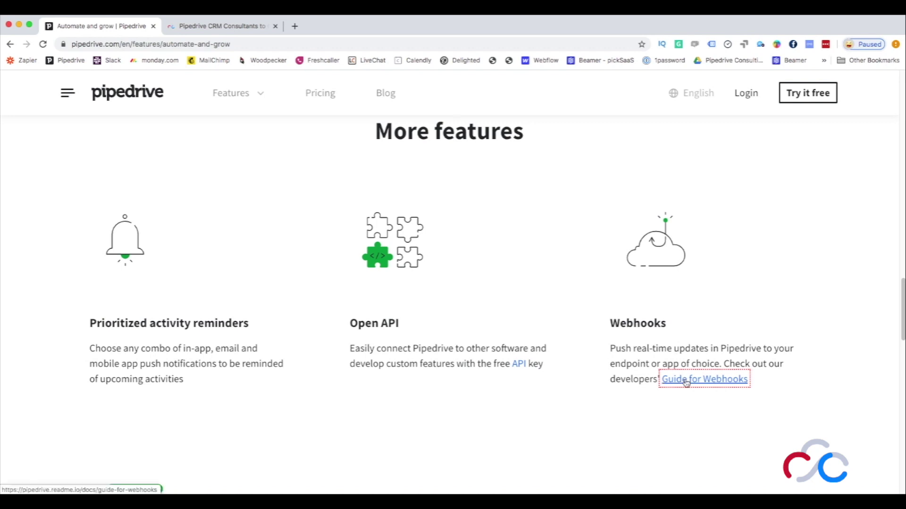
scroll(477, 362, "down", 15)
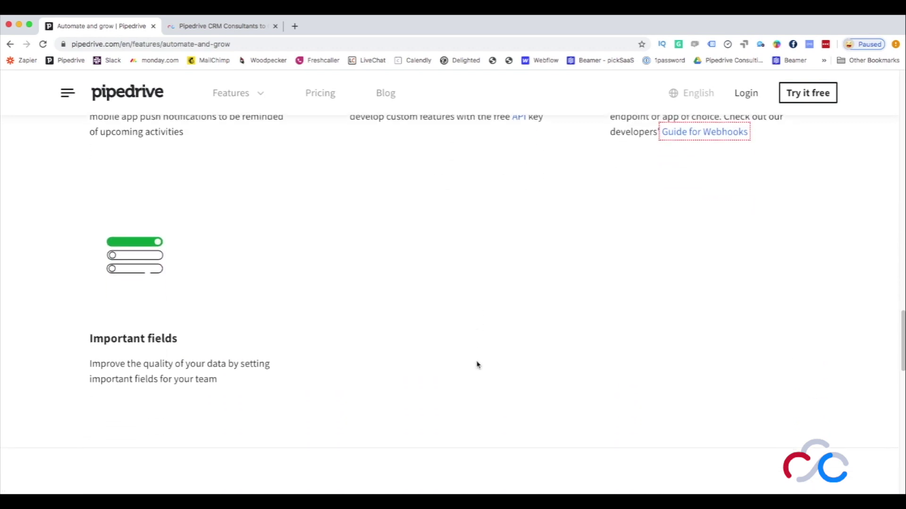
scroll(476, 365, "down", 8)
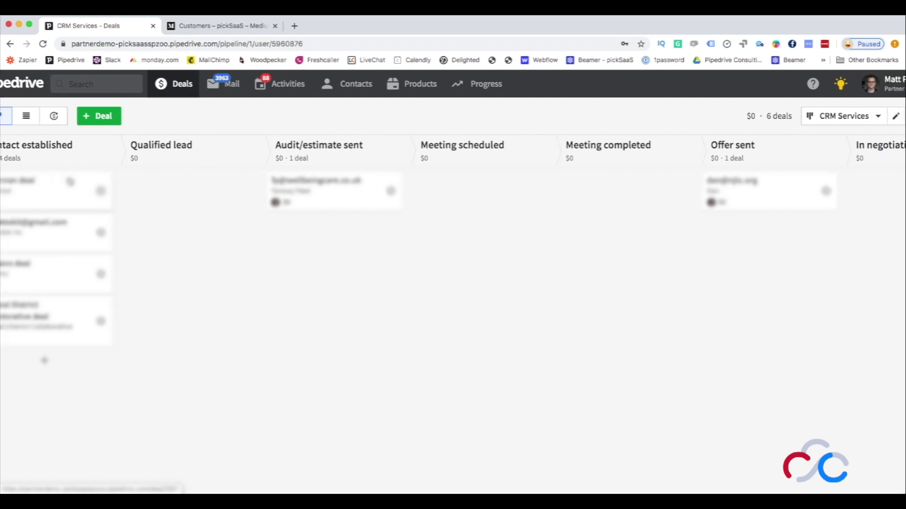
Step: Zoom out so all CRM Services stages fit, then switch to the monthly forecast view
scroll(453, 217, "right", 3)
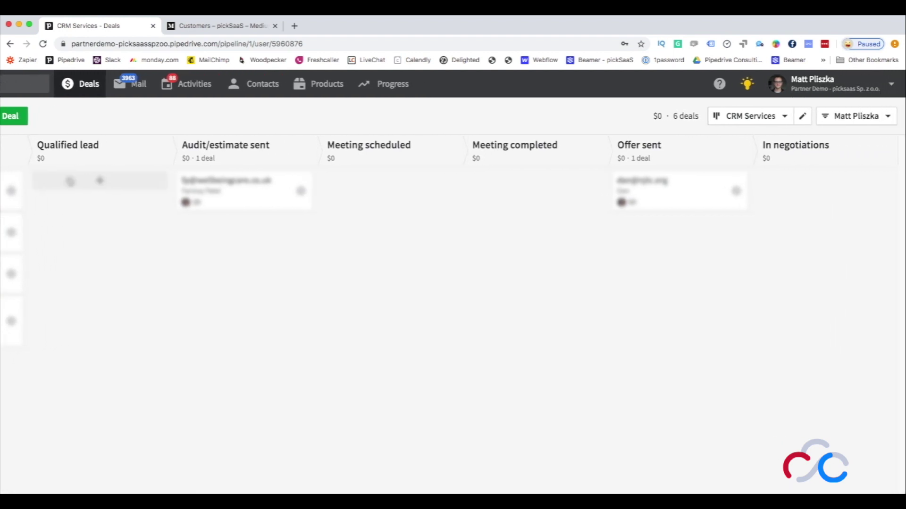
scroll(70, 181, "left", 3)
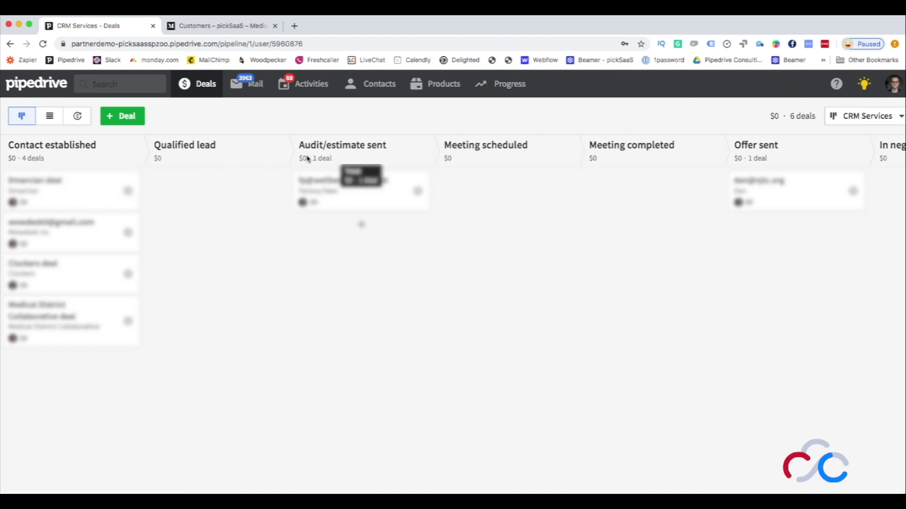
key("super+minus")
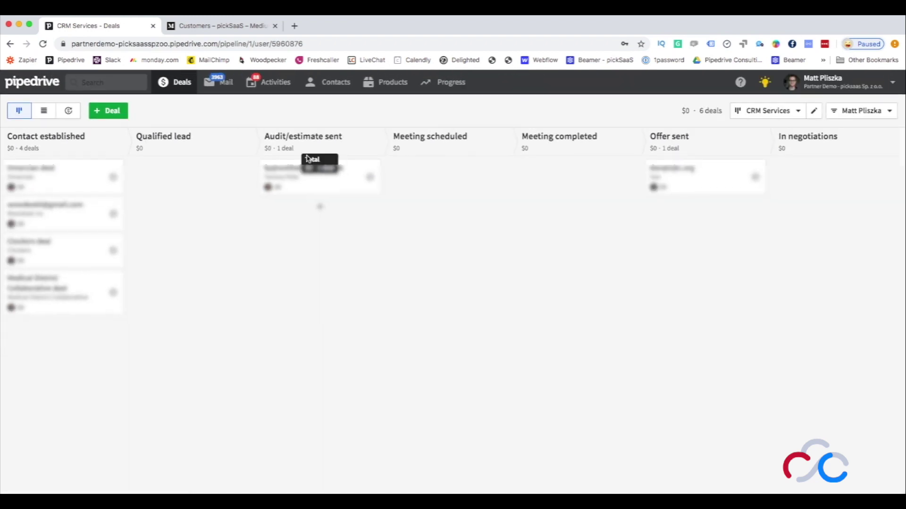
left_click(67, 118)
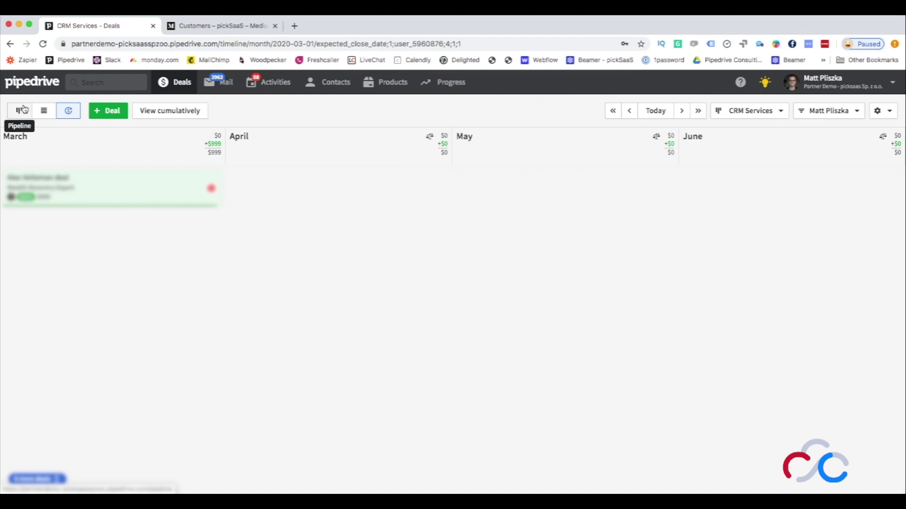
Step: Set the deal owner filter to Everyone and step the forecast back to November
left_click(629, 112)
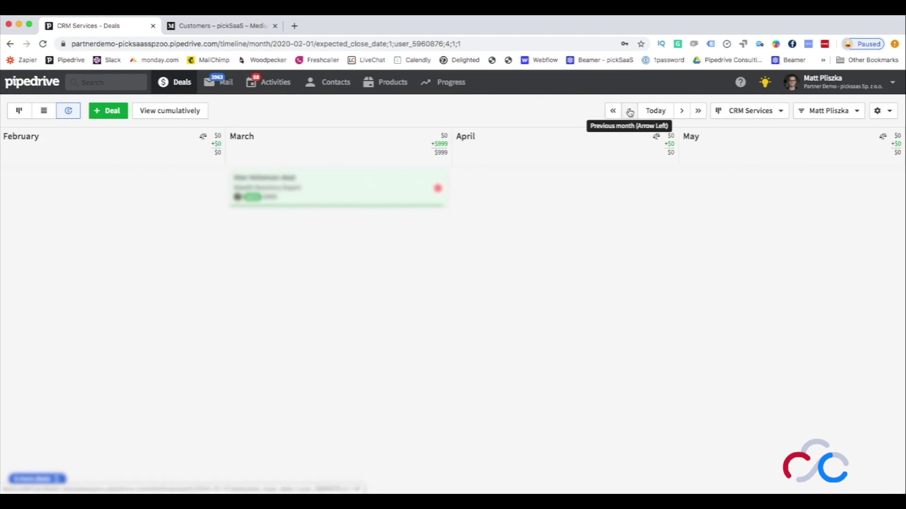
left_click(852, 115)
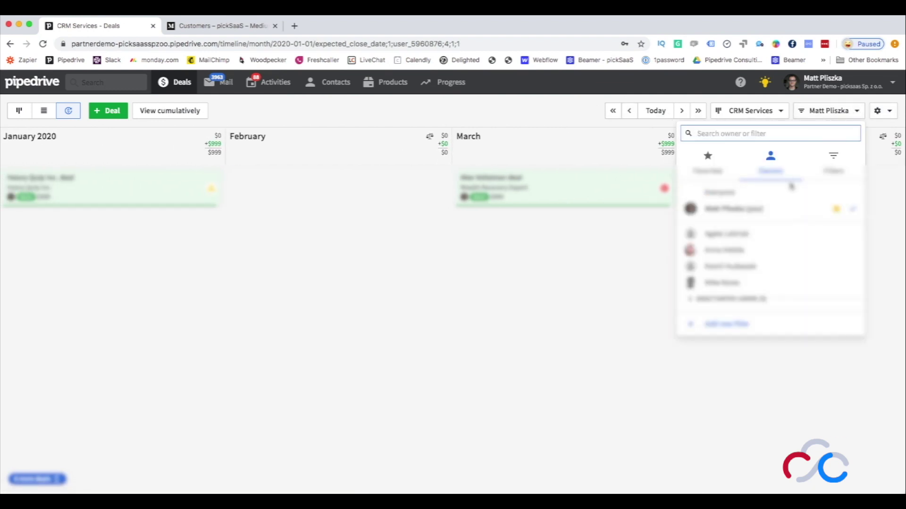
left_click(788, 193)
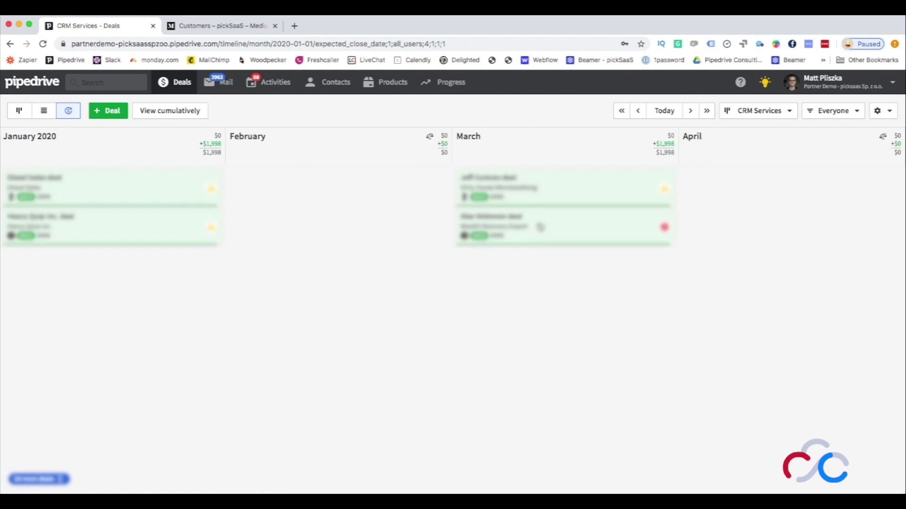
left_click(638, 112)
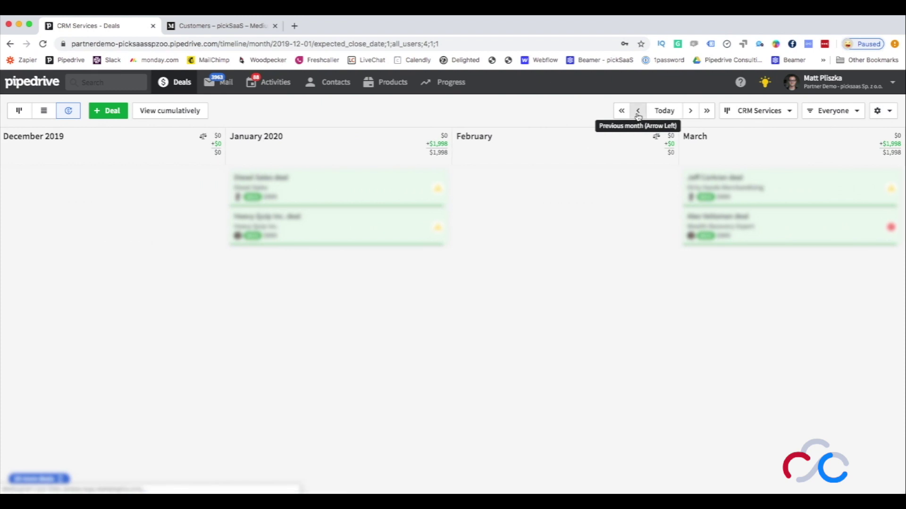
left_click(638, 112)
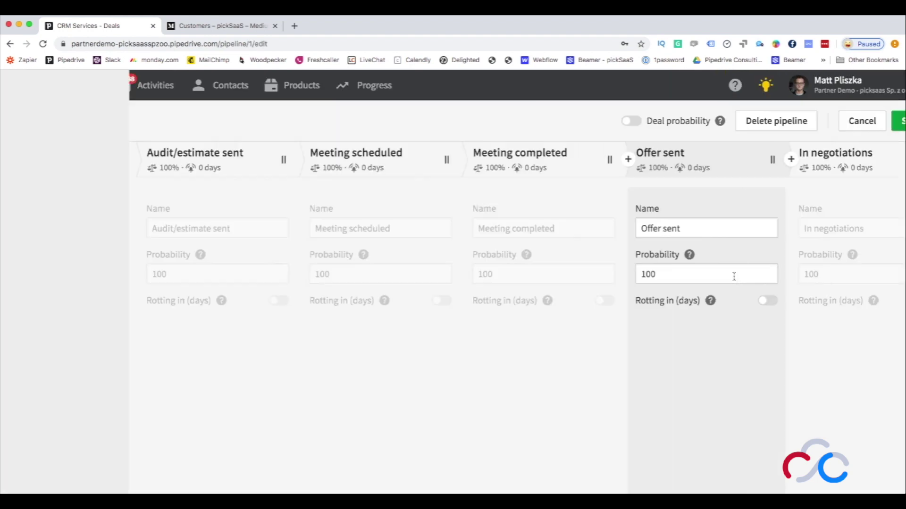
Step: Cancel the pipeline editor and Reorder pipelines dialog, then drag the Audit/estimate sent deal toward Meeting scheduled
left_click(845, 115)
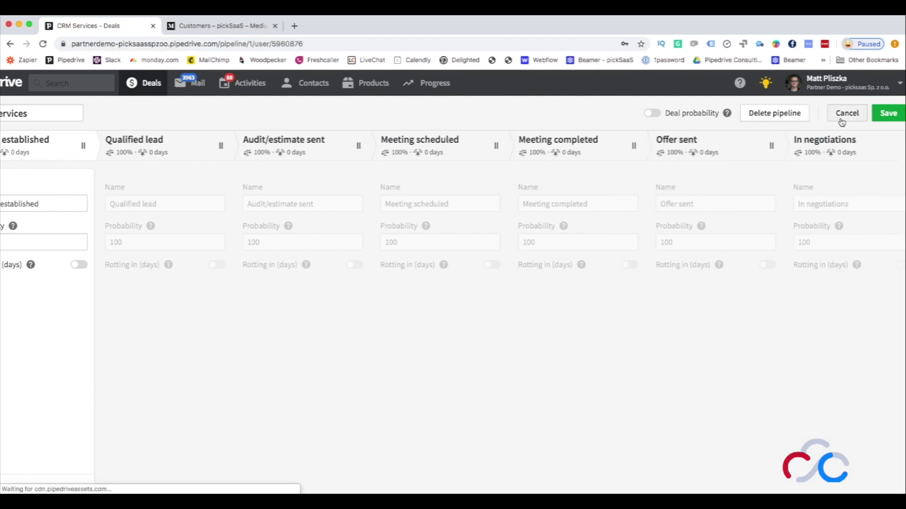
left_click(766, 114)
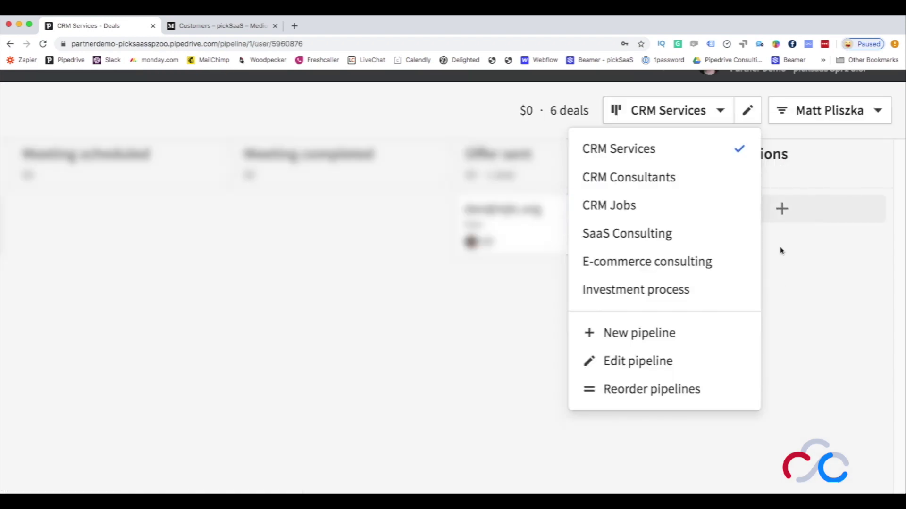
left_click(781, 251)
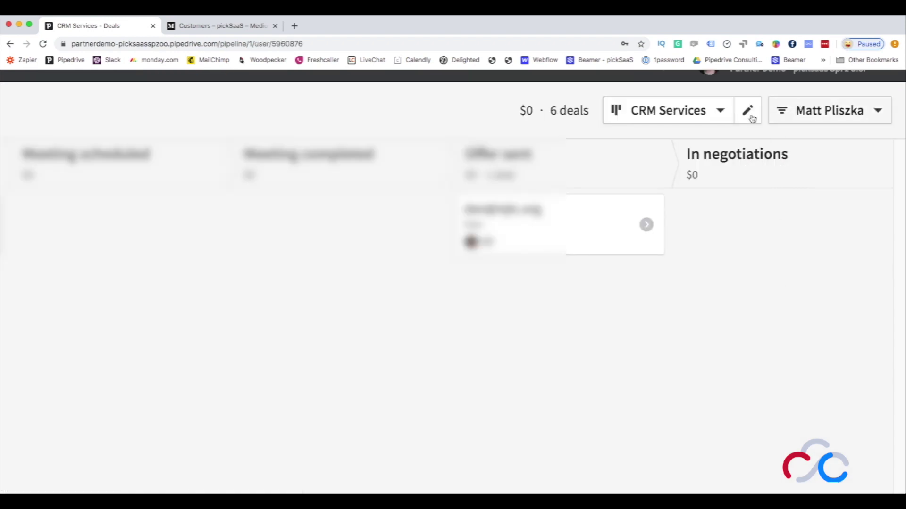
left_click(718, 111)
left_click(677, 397)
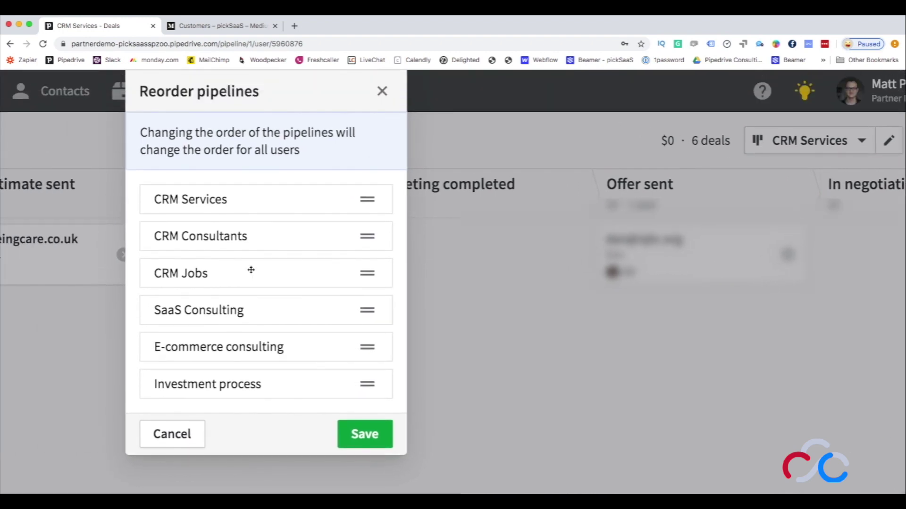
left_click(188, 432)
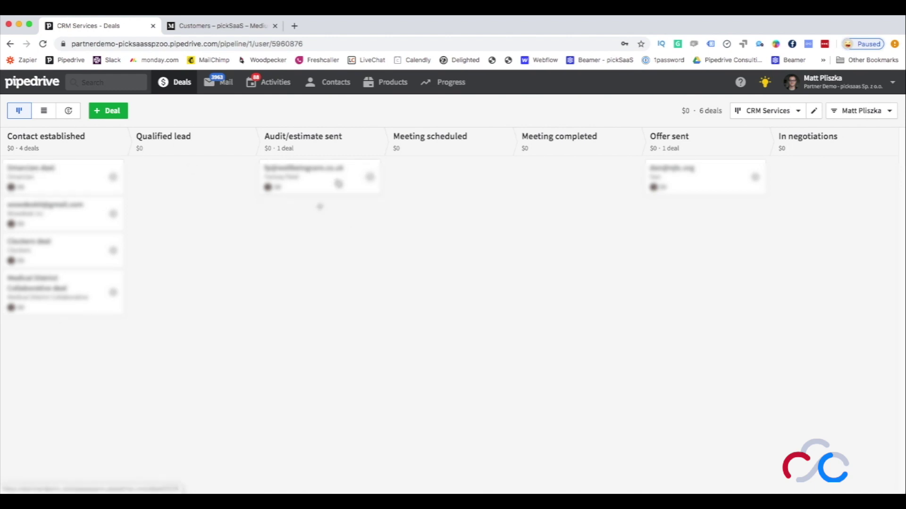
left_click_drag(339, 183, 323, 206)
left_click(320, 207)
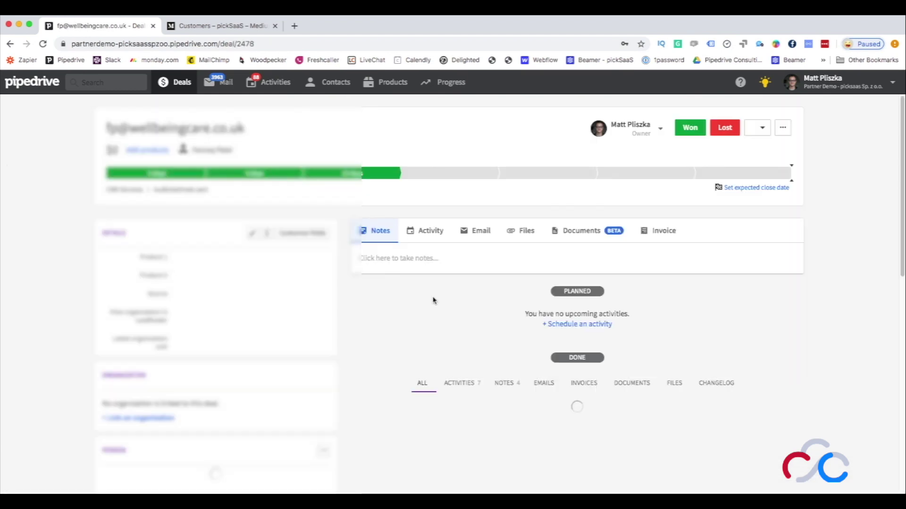
scroll(433, 300, "down", 3)
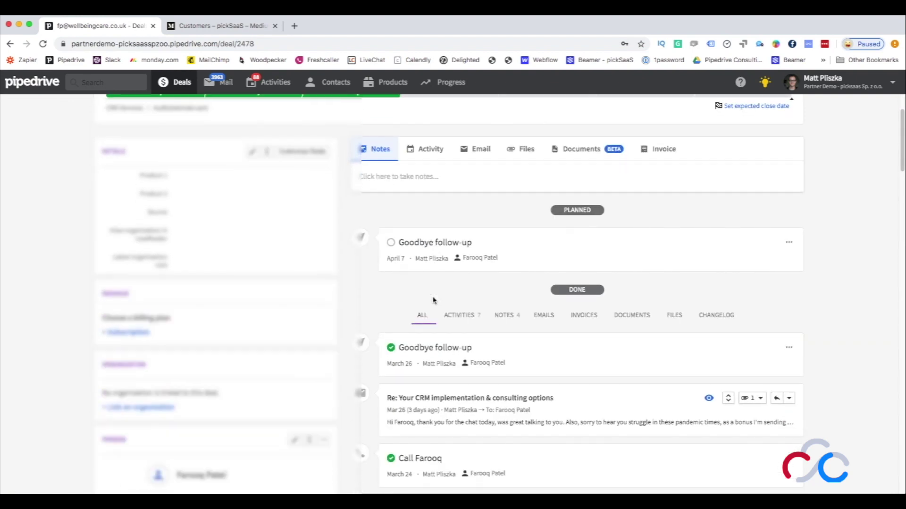
scroll(433, 300, "up", 2)
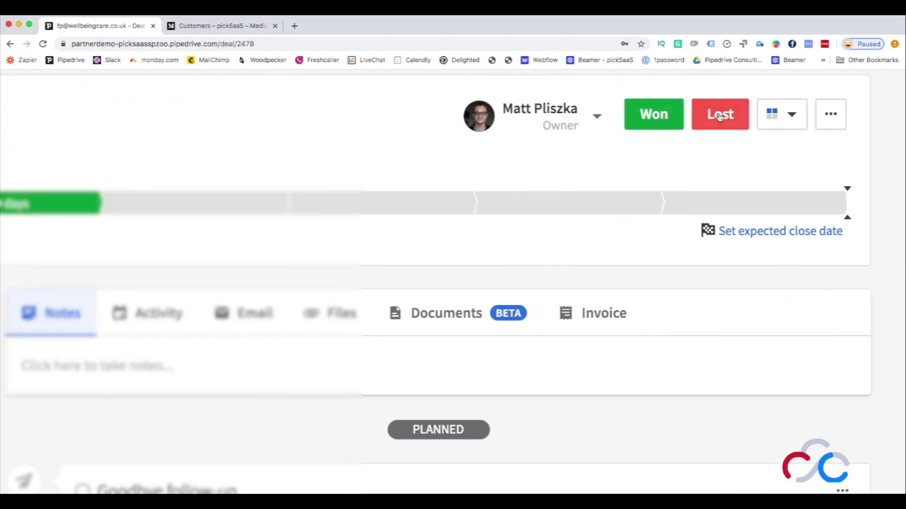
left_click(796, 111)
left_click(796, 111)
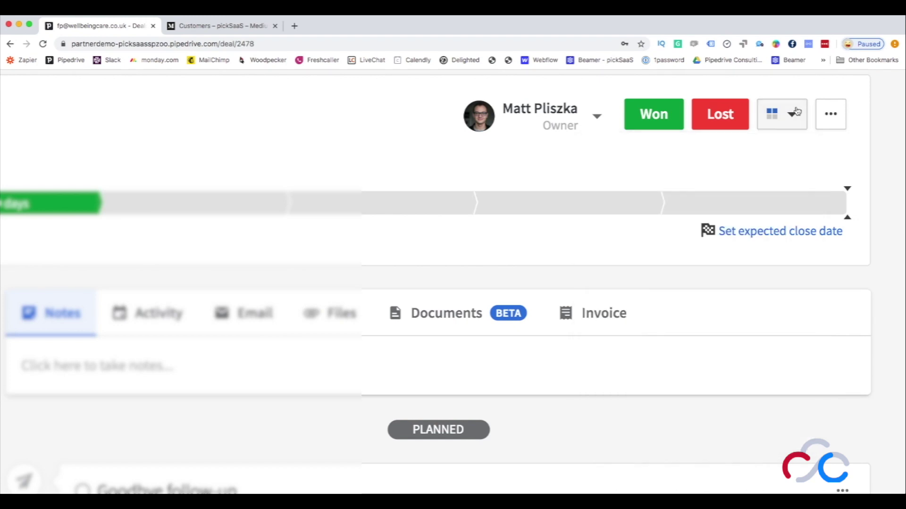
left_click(833, 116)
left_click(834, 118)
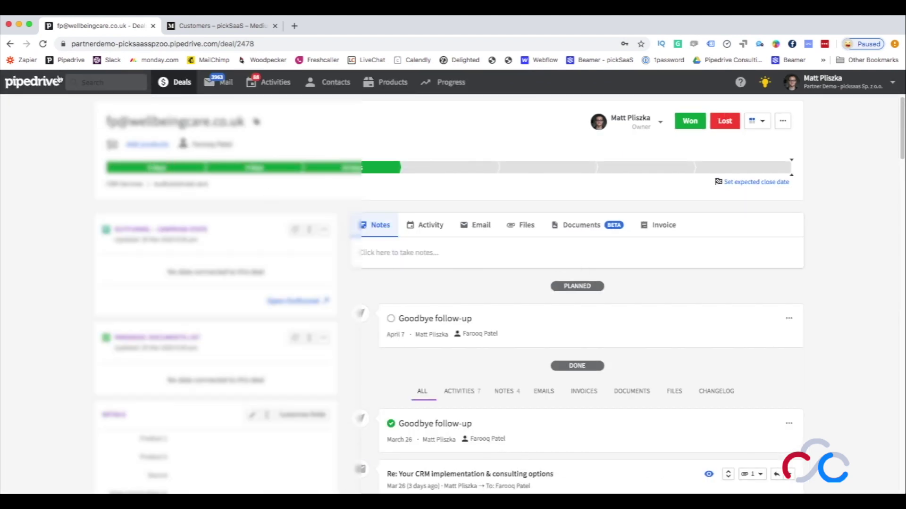
left_click(49, 87)
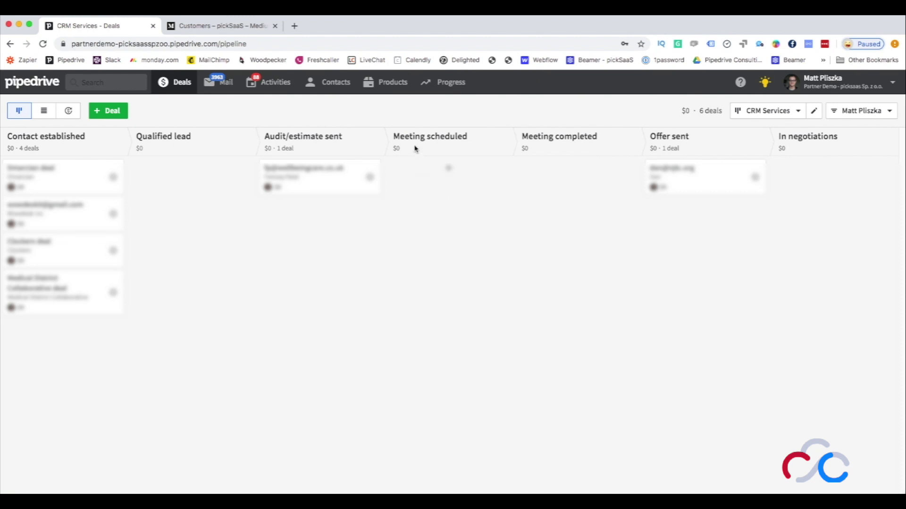
left_click_drag(393, 136, 427, 137)
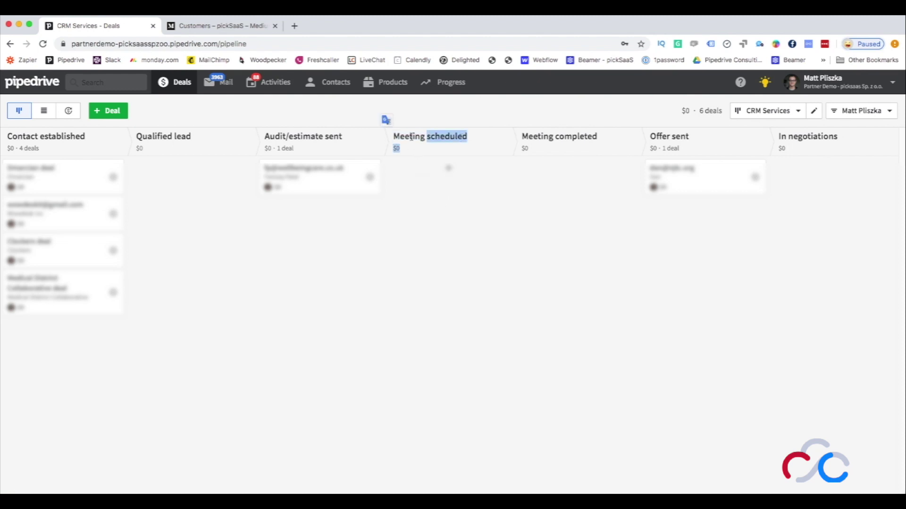
left_click(386, 121)
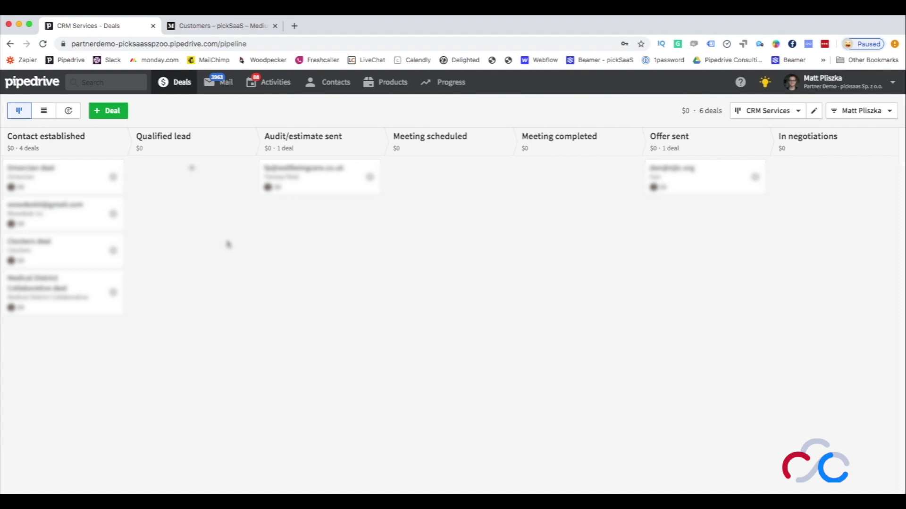
left_click(882, 116)
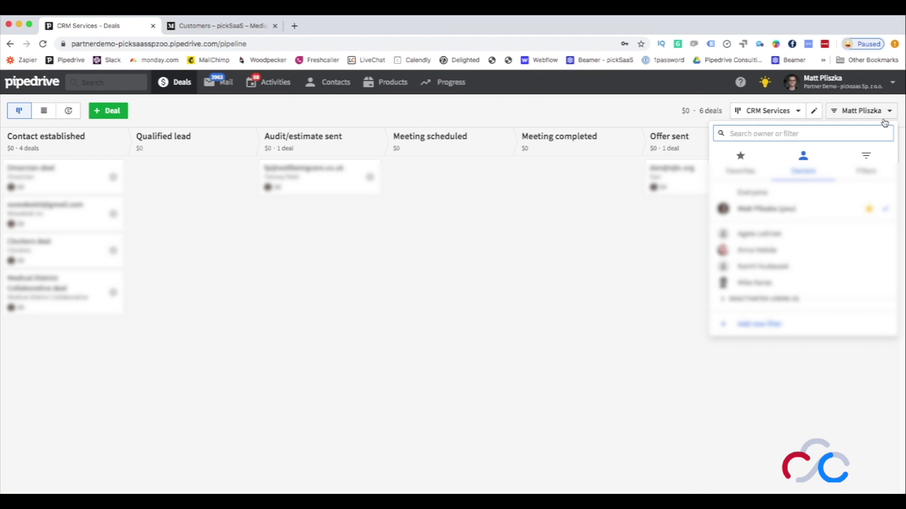
left_click(884, 121)
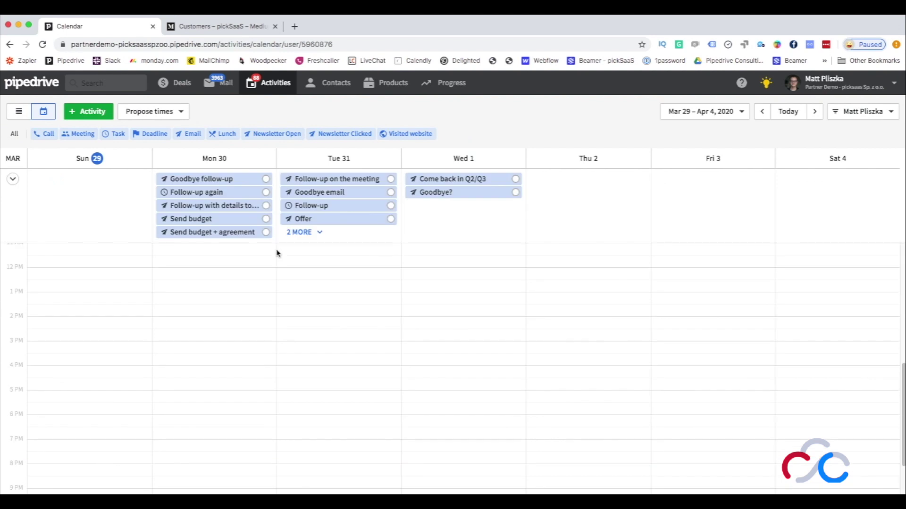
Step: Expand and collapse Tue 31's activities, then switch Activities to list view
scroll(255, 289, "up", 6)
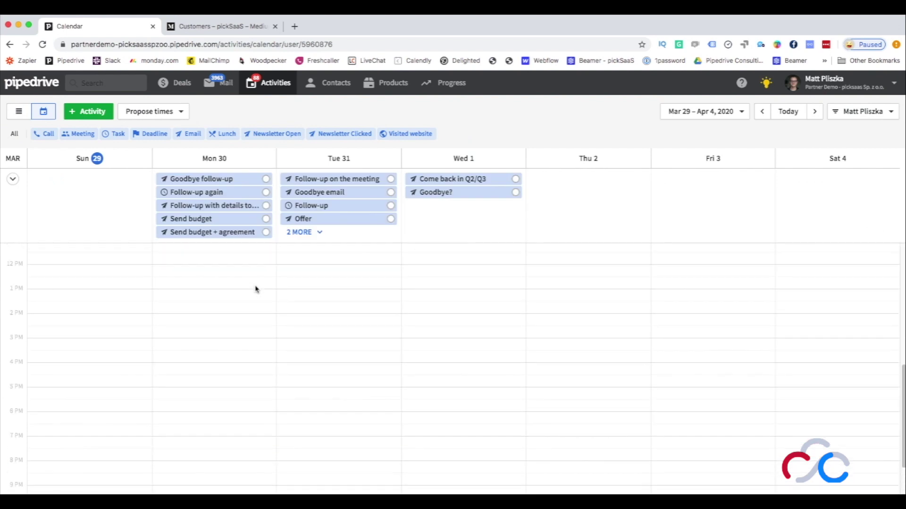
left_click(305, 232)
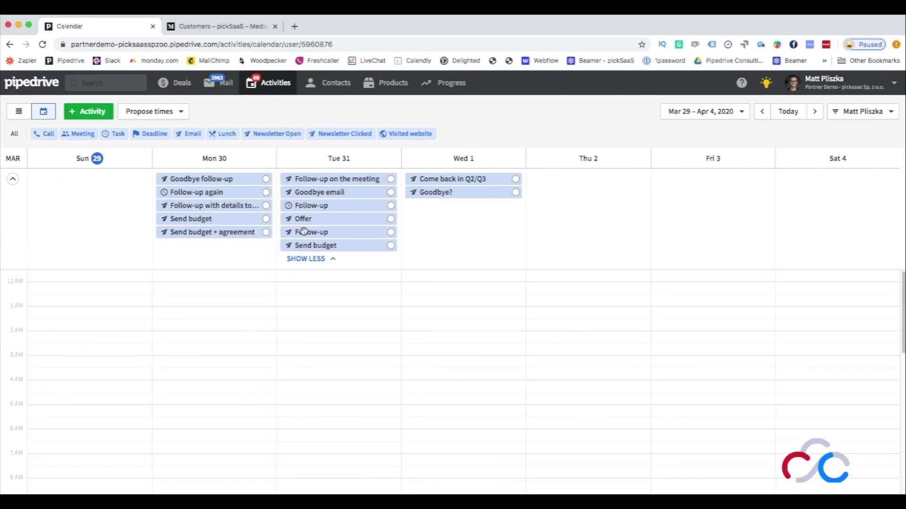
left_click(306, 259)
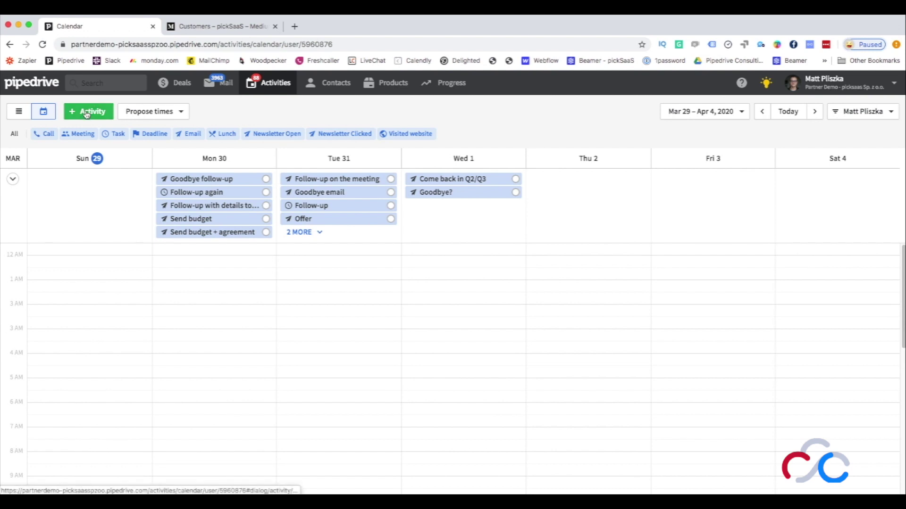
left_click(28, 112)
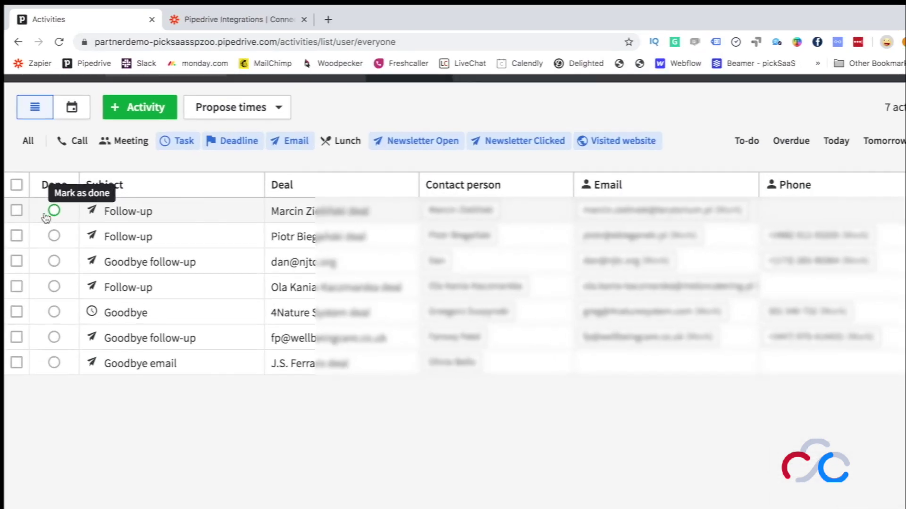
Step: Mark the second Follow-up done and draft a new Email activity with subject 'Follow-up'
left_click(62, 241)
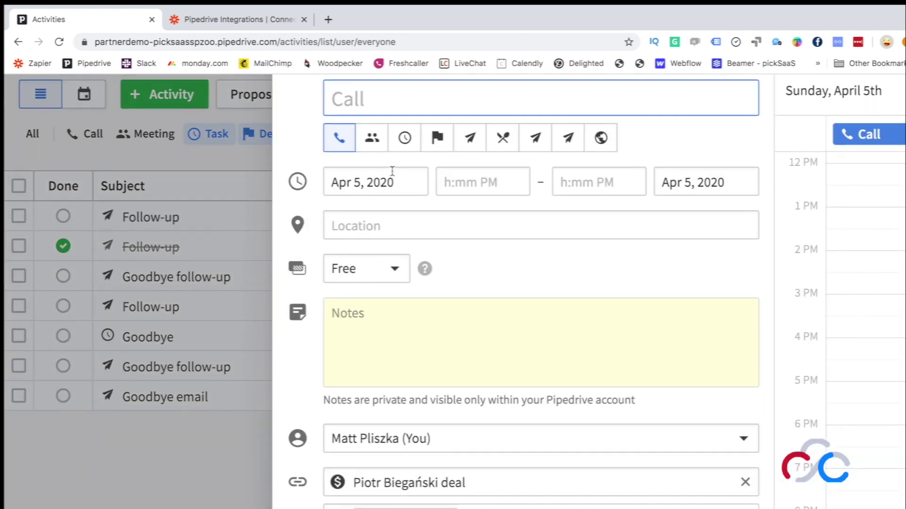
scroll(512, 204, "up", 1)
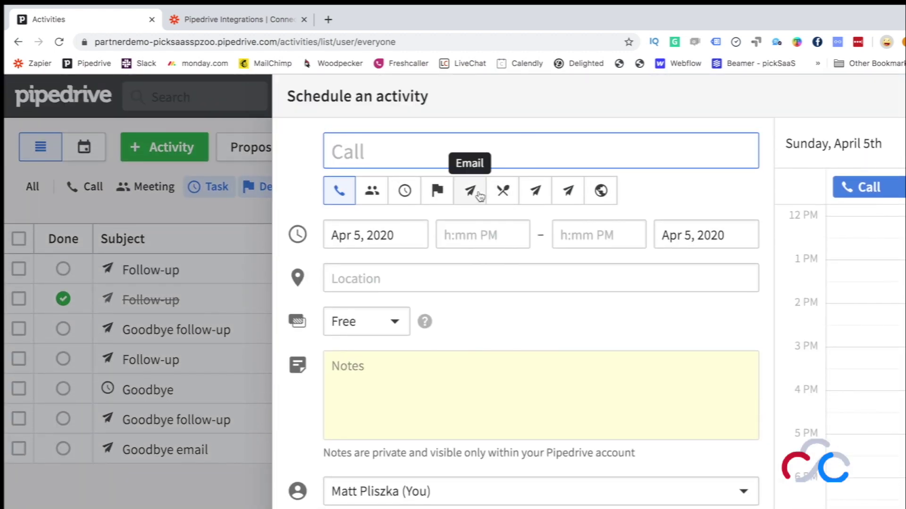
left_click(479, 195)
left_click(479, 155)
type("Fo")
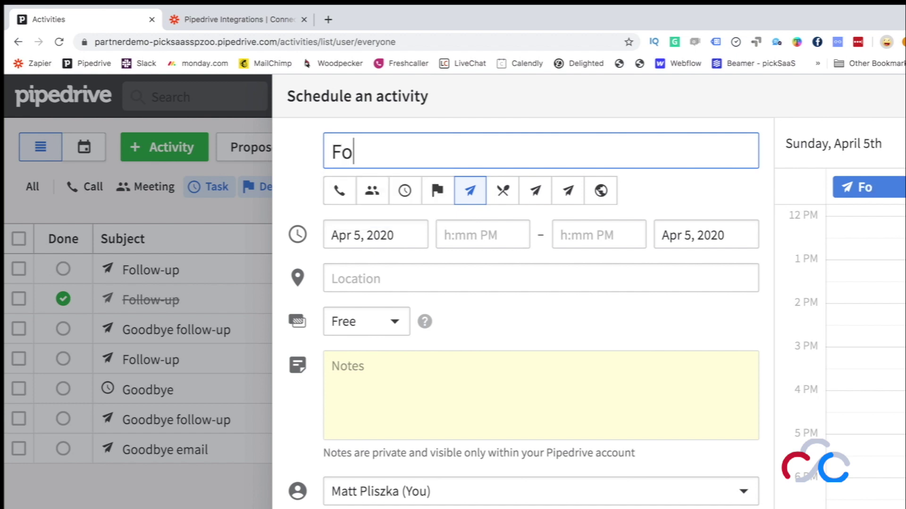
type("llow-up")
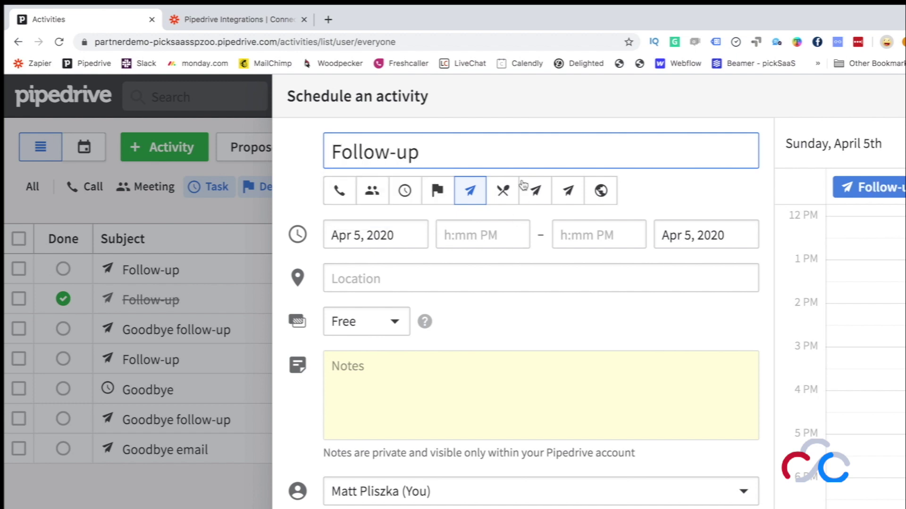
key("ctrl+minus")
scroll(522, 184, "down", 2)
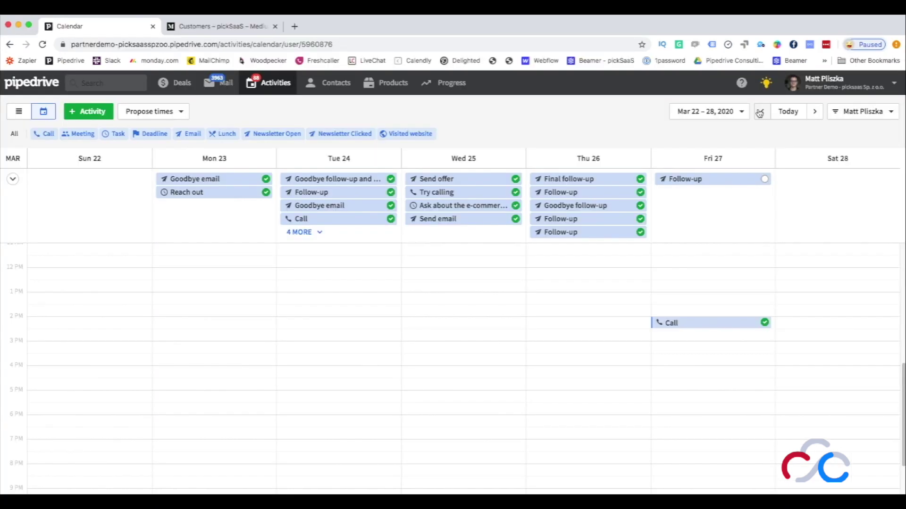
Step: Move the calendar back one week, then forward two weeks
left_click(762, 112)
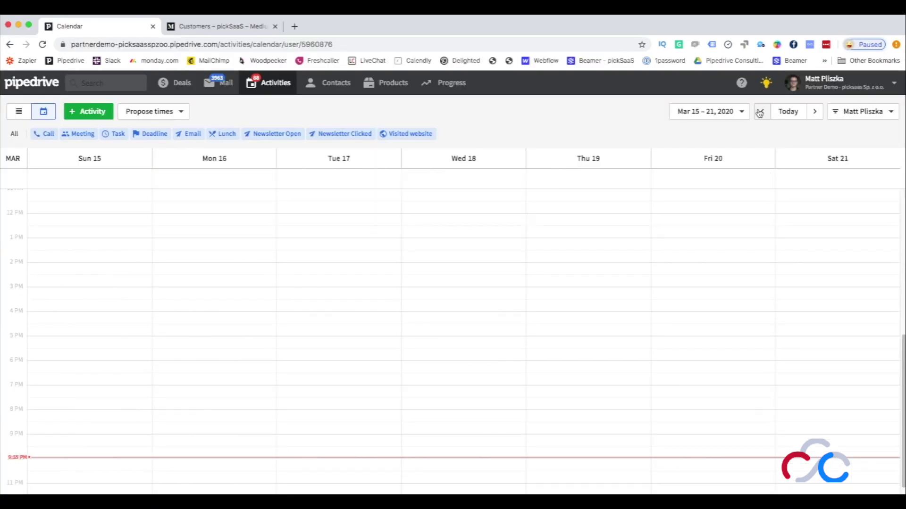
left_click(816, 113)
left_click(816, 113)
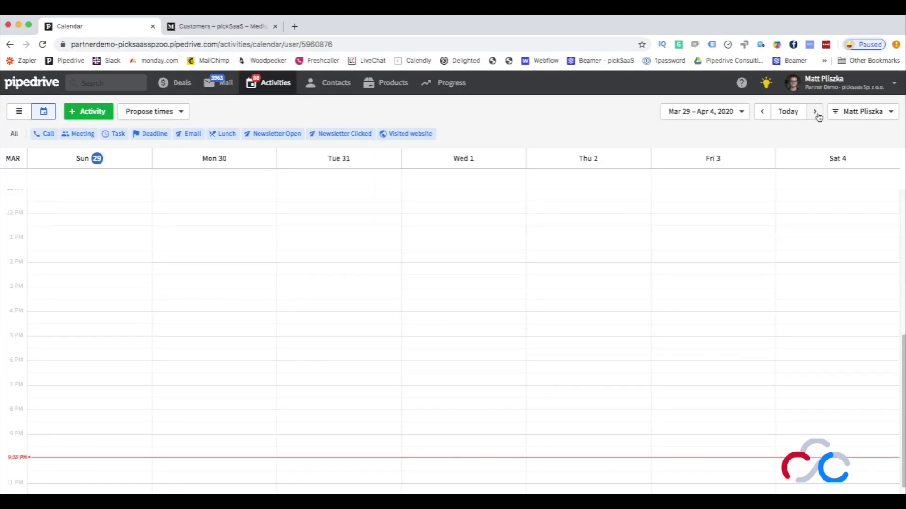
scroll(181, 124, "up", 5)
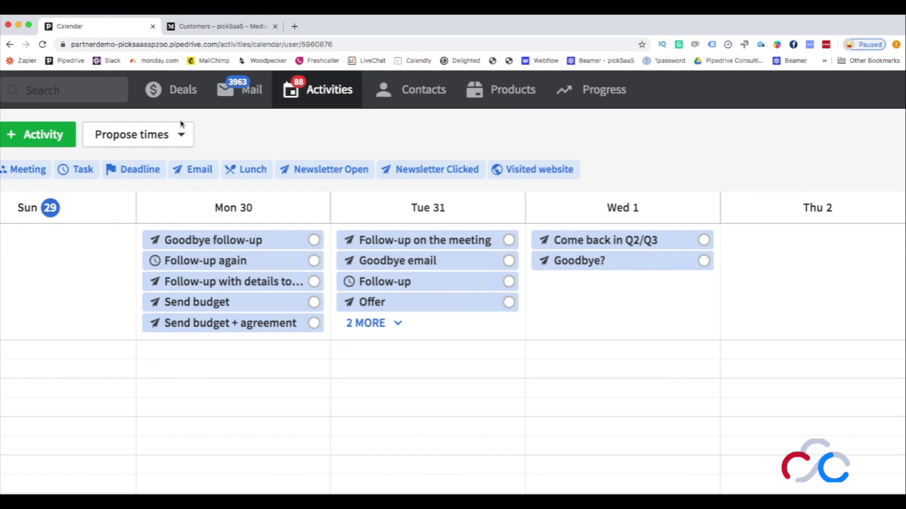
scroll(212, 132, "left", 3)
Step: Create a 30-minute Introductory Call availability and copy its shareable booking link
left_click(239, 137)
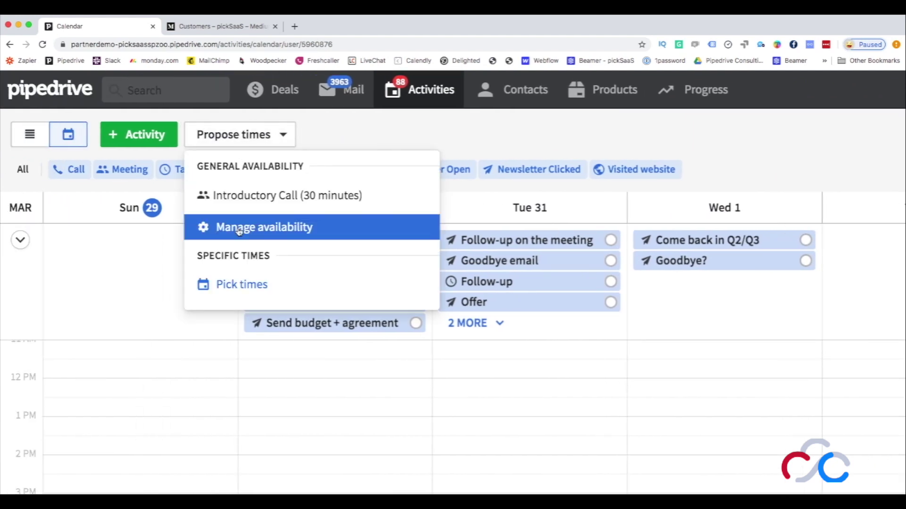
key("Escape")
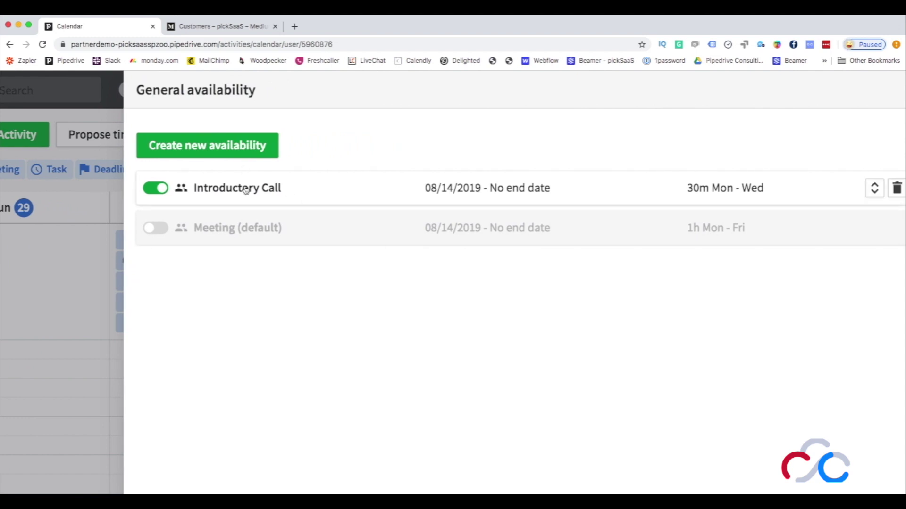
left_click(248, 152)
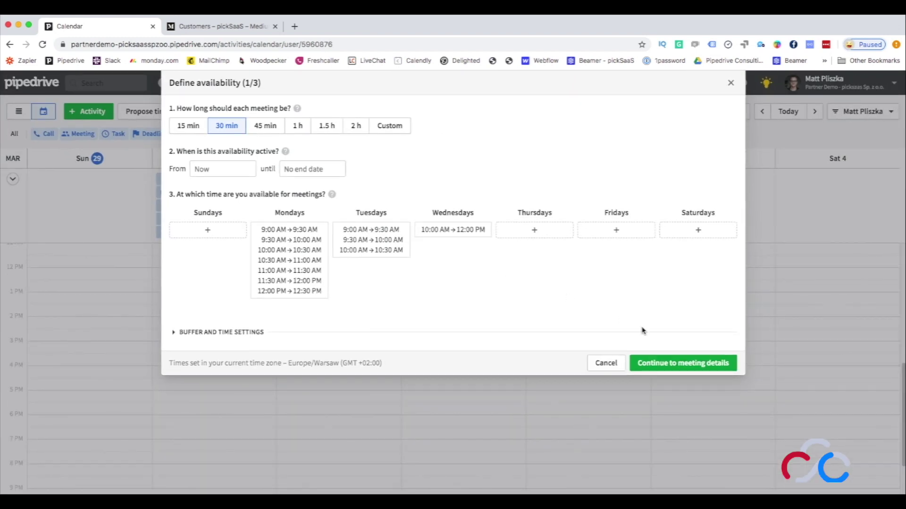
left_click(696, 374)
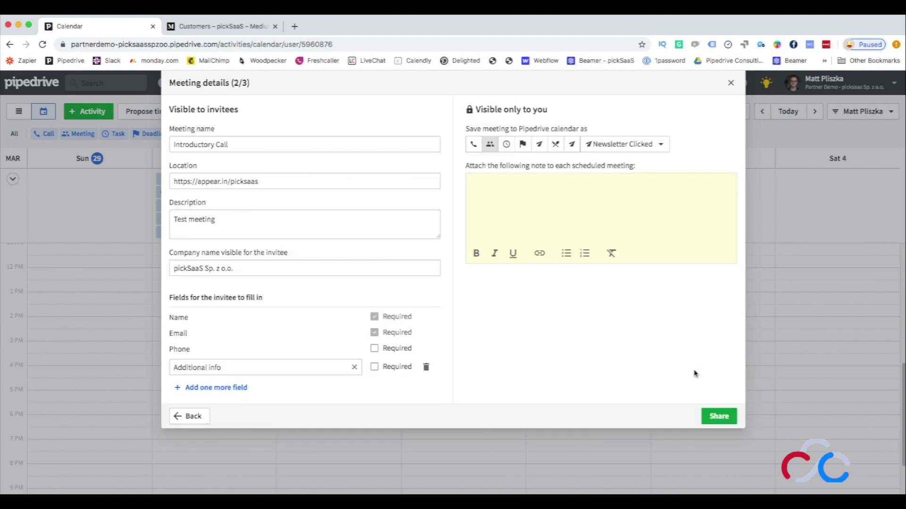
left_click(712, 425)
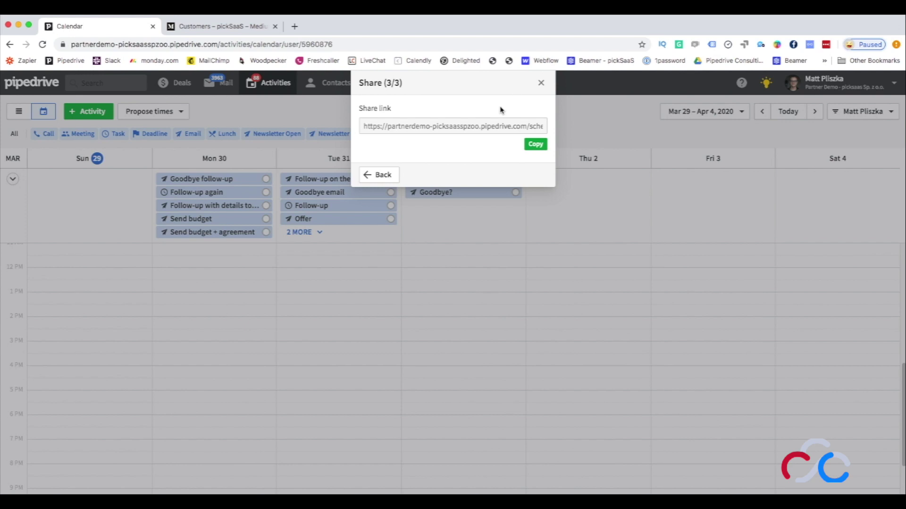
left_click(536, 145)
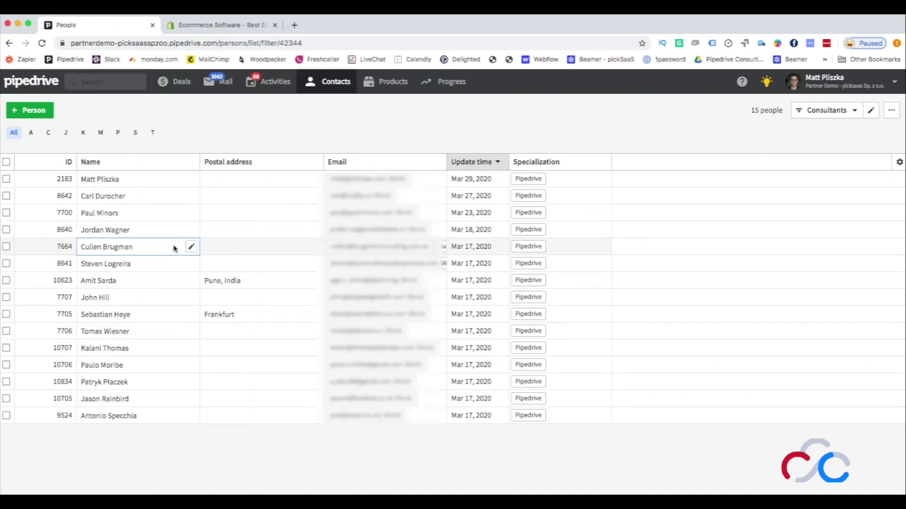
Step: Check the owners list under the Consultants filter unchanged, then switch to Organizations
left_click(804, 111)
left_click(789, 168)
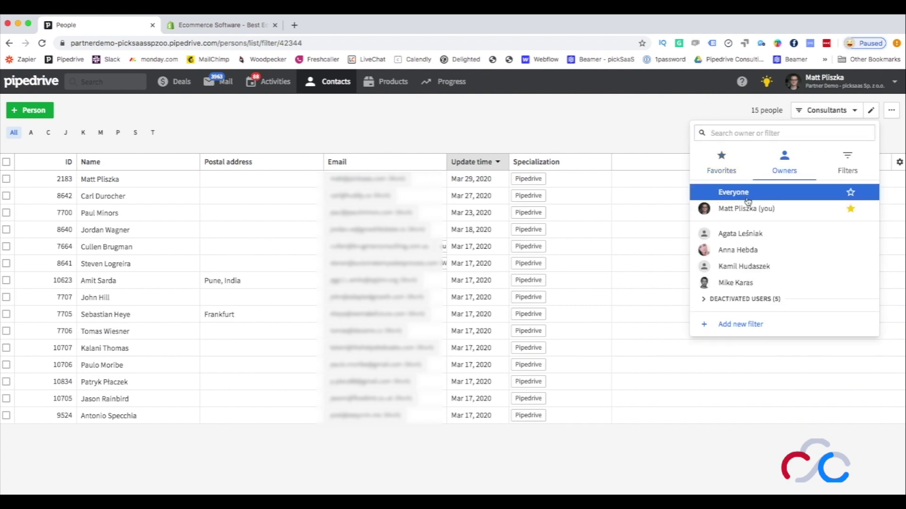
left_click(350, 124)
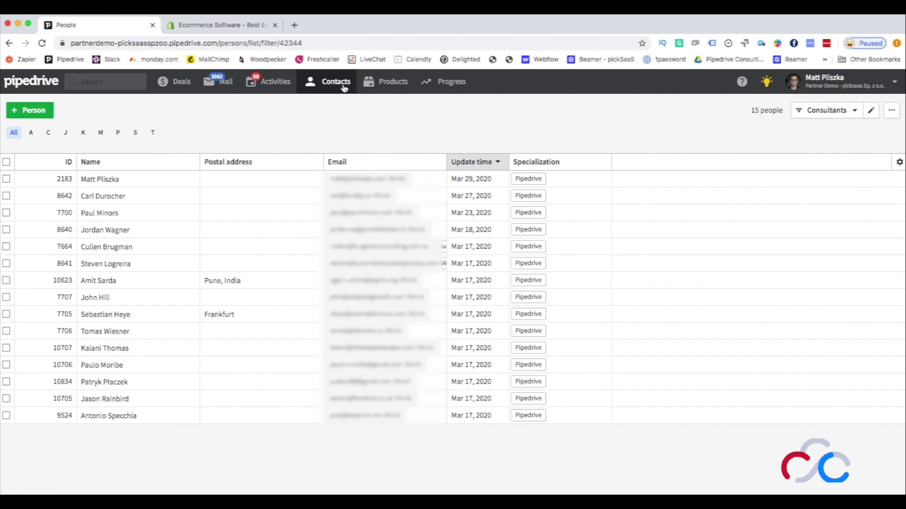
mouse_move(344, 89)
left_click(345, 123)
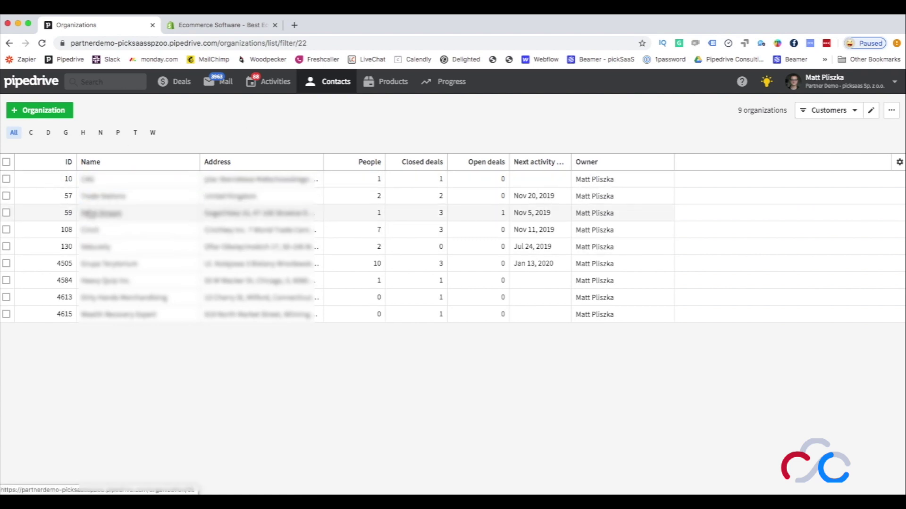
Step: Show organizations from Everyone, listing all 1467
left_click(815, 113)
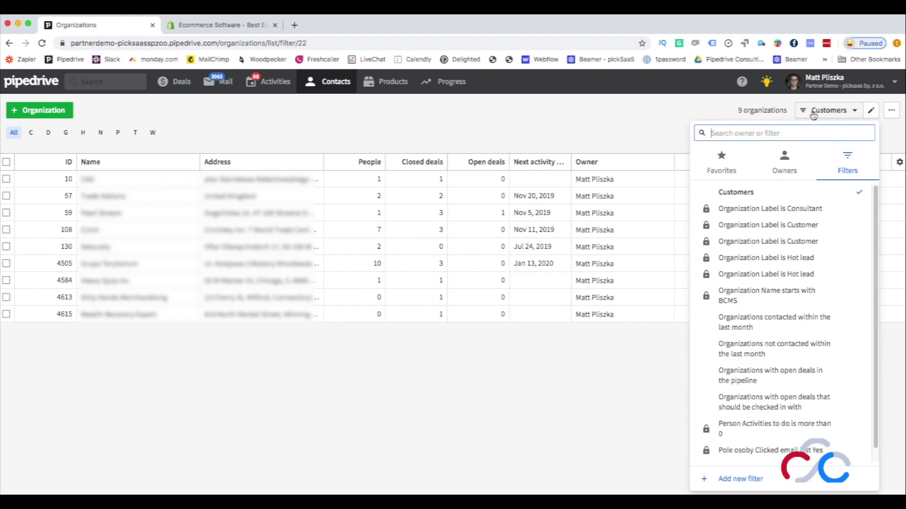
left_click(778, 172)
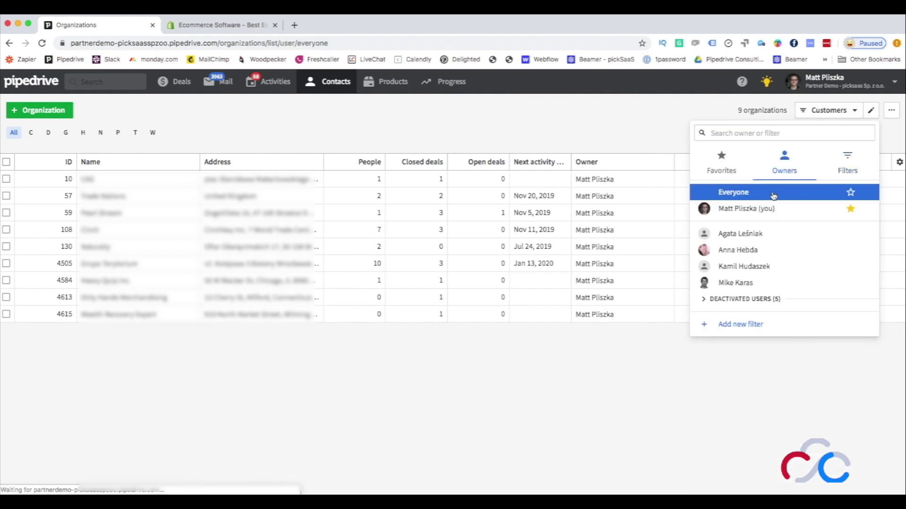
left_click(773, 195)
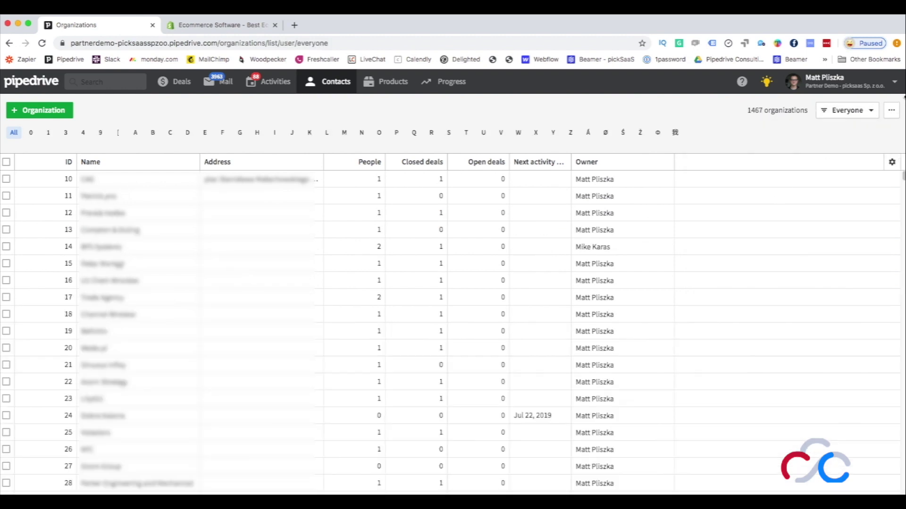
Step: Scroll the organization table and open the Hotailors record
scroll(701, 246, "down", 4)
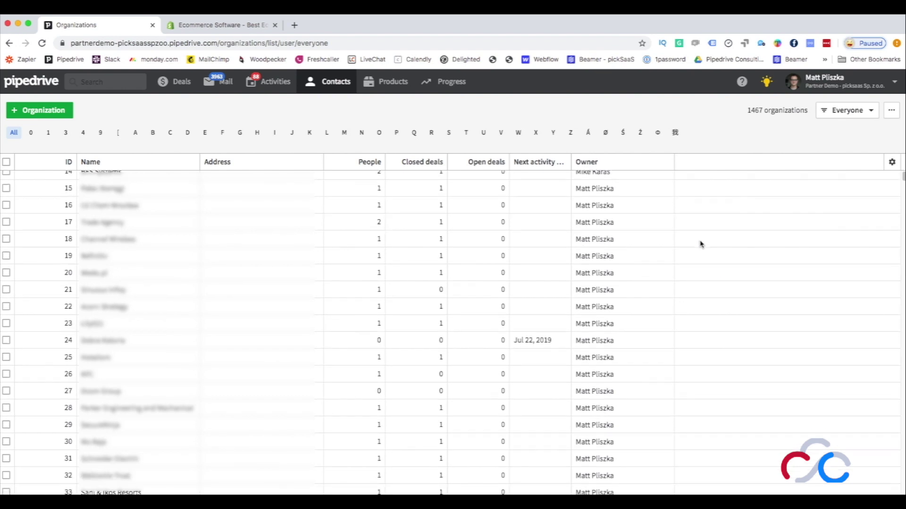
scroll(700, 244, "down", 4)
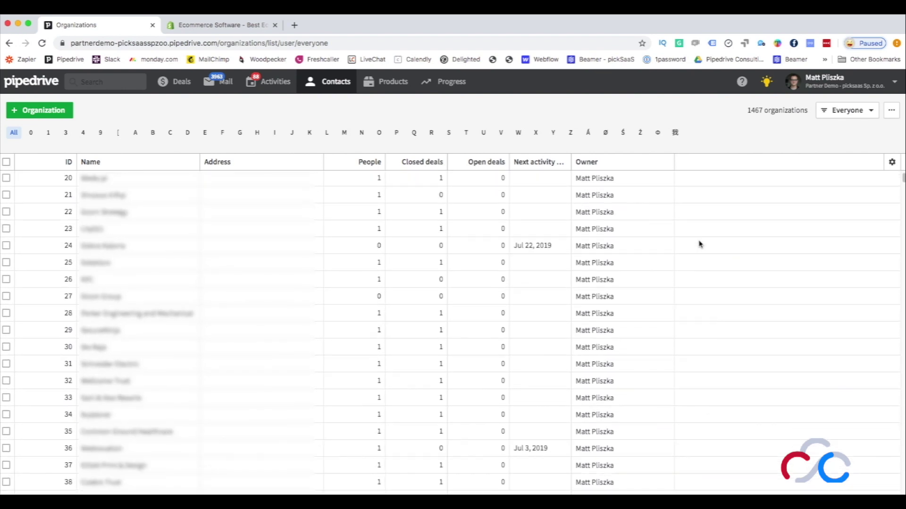
scroll(700, 243, "down", 1)
scroll(700, 244, "up", 3)
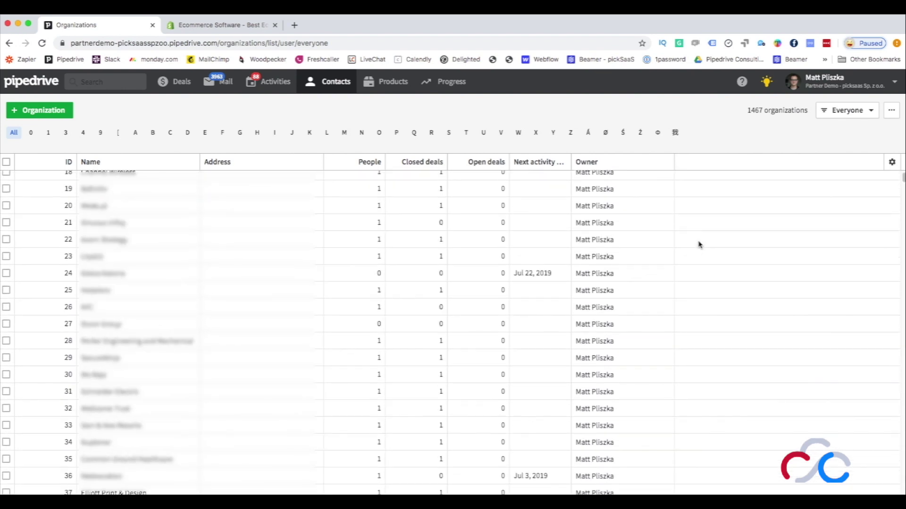
left_click(96, 291)
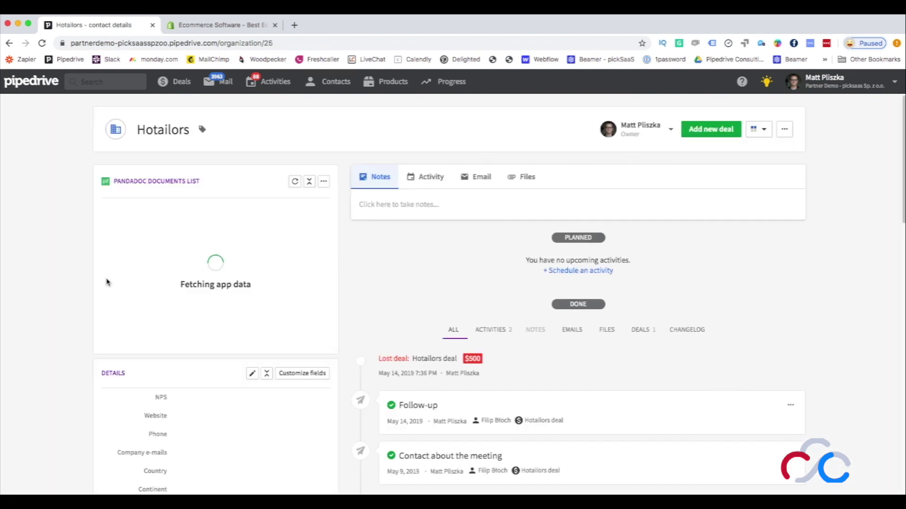
Step: Scroll through the Hotailors record and highlight its lost deal entry
scroll(107, 283, "down", 1)
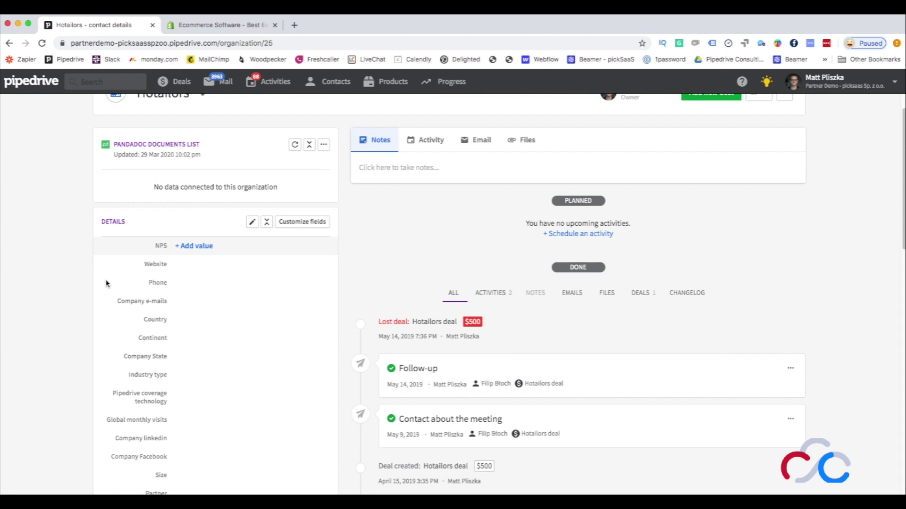
scroll(106, 283, "down", 3)
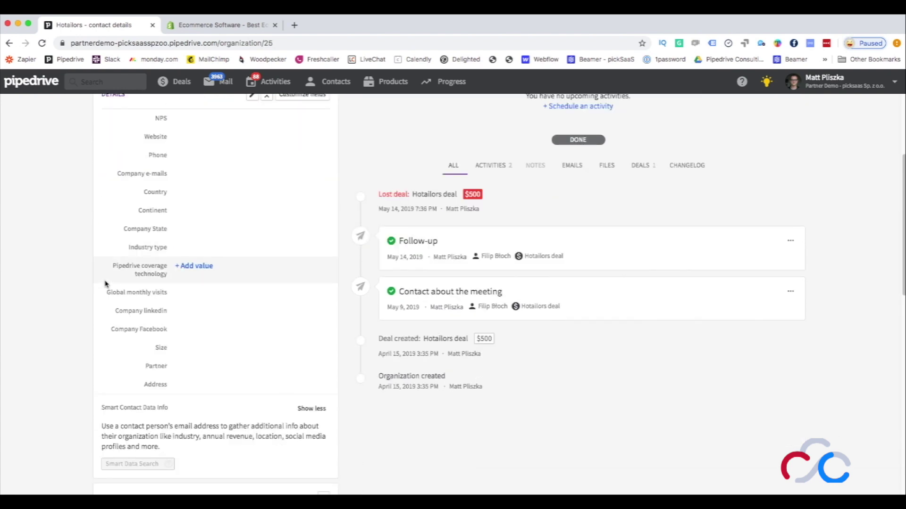
scroll(106, 283, "down", 9)
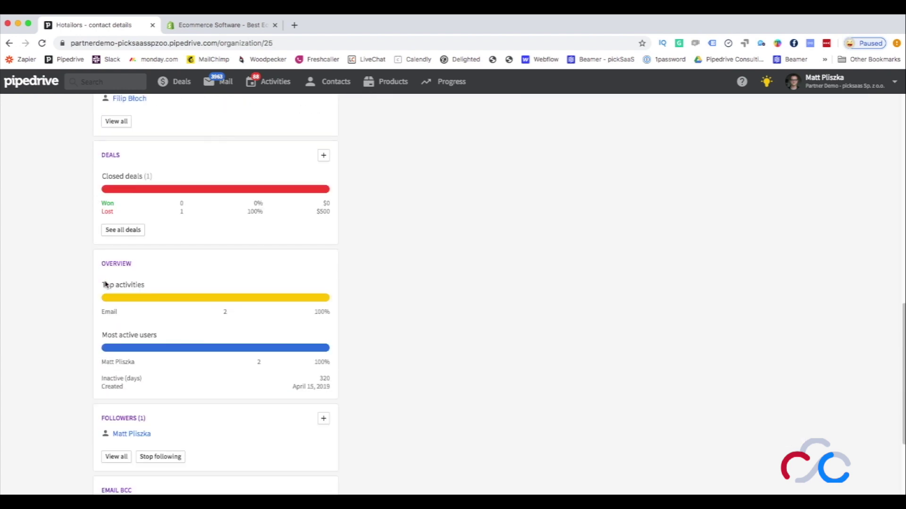
scroll(105, 284, "down", 3)
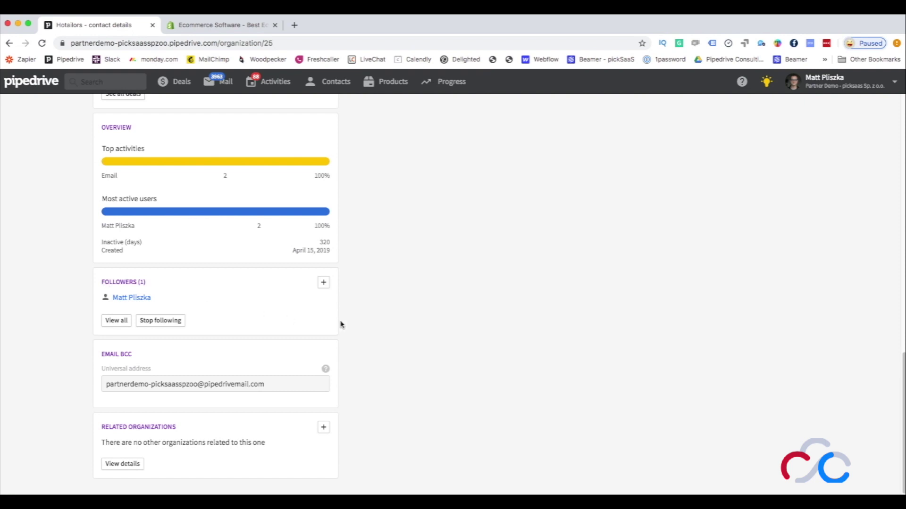
scroll(571, 348, "up", 15)
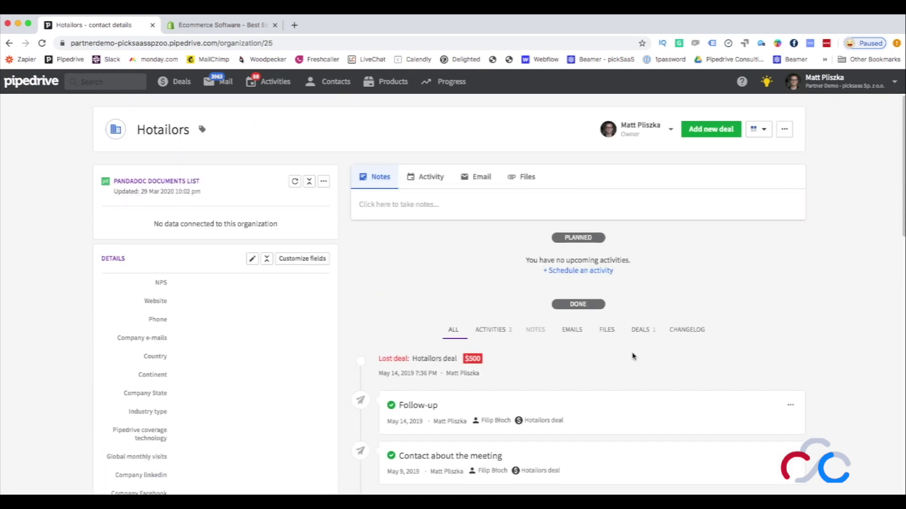
left_click_drag(702, 359, 525, 282)
Step: Switch through the Files, Email and Activity tabs, ending on a blank email composer
left_click(532, 184)
left_click(479, 182)
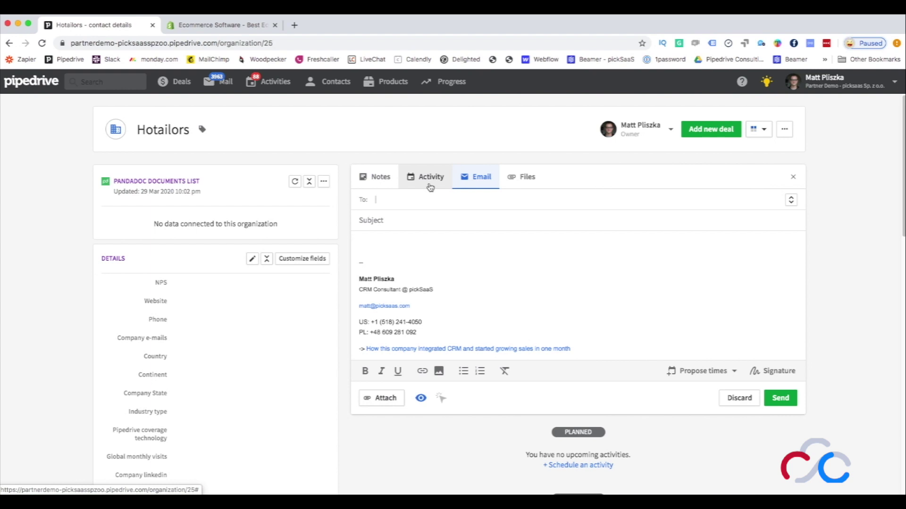
left_click(430, 187)
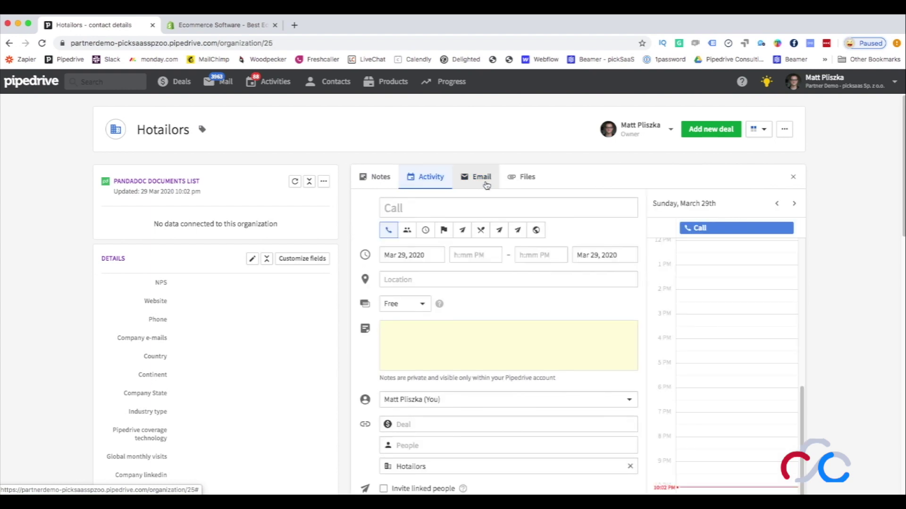
left_click(486, 184)
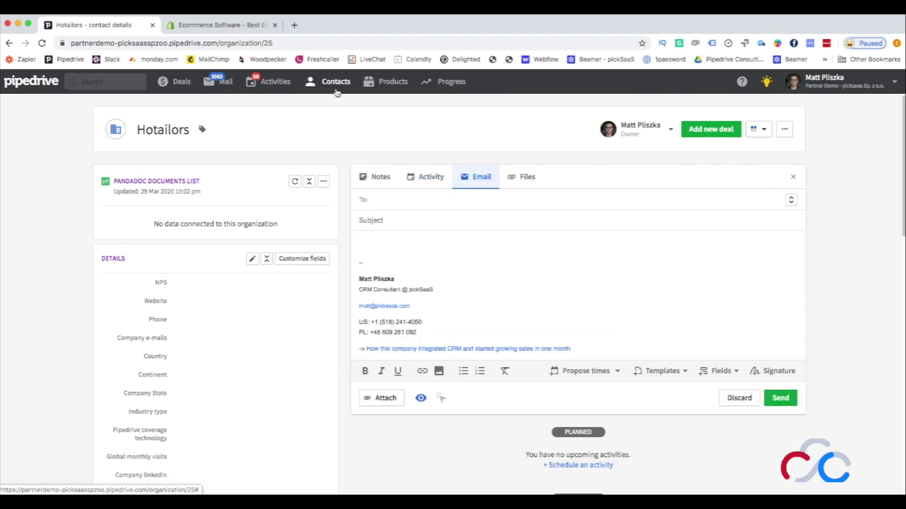
mouse_move(333, 92)
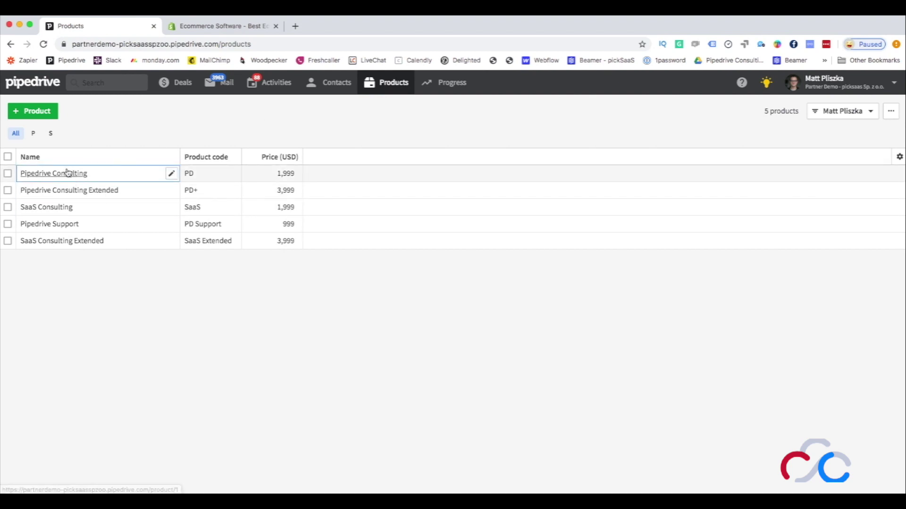
Step: Open the Pipedrive Support product and browse its Deals, Variations and Files tabs
left_click(74, 225)
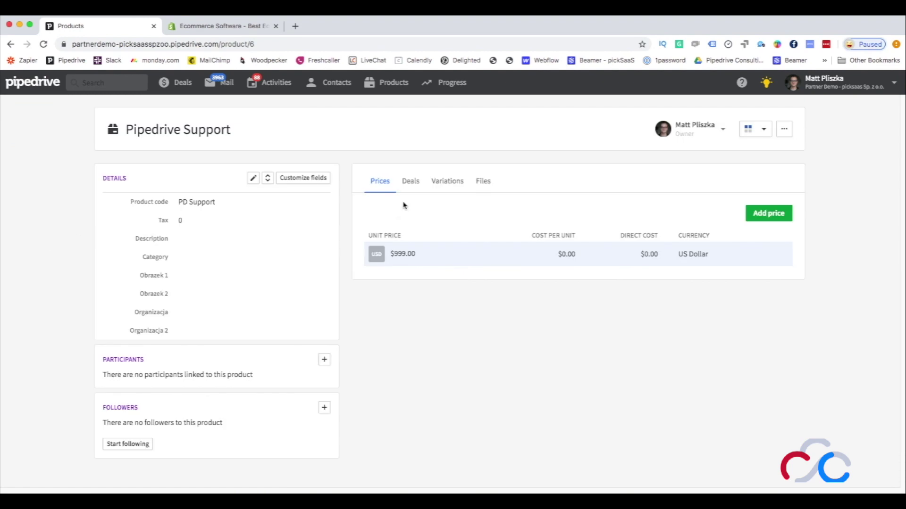
scroll(413, 190, "up", 5)
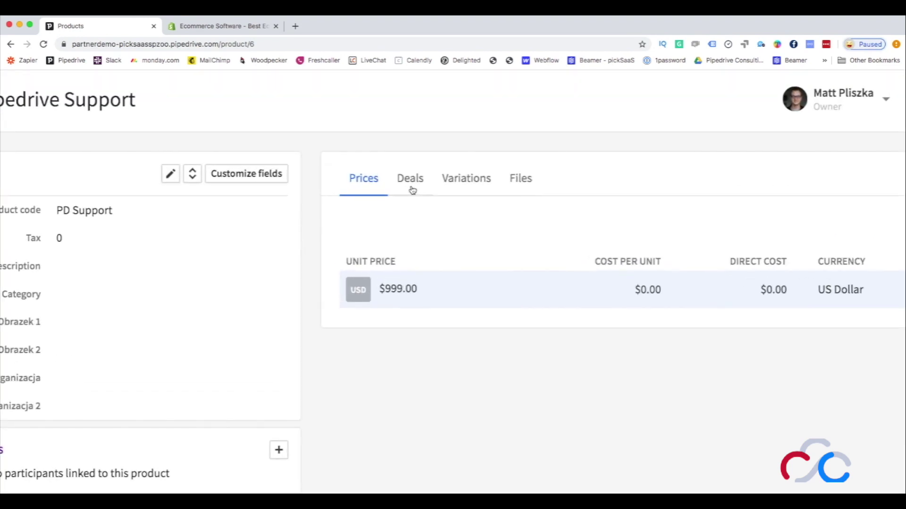
left_click(413, 189)
scroll(441, 227, "right", 5)
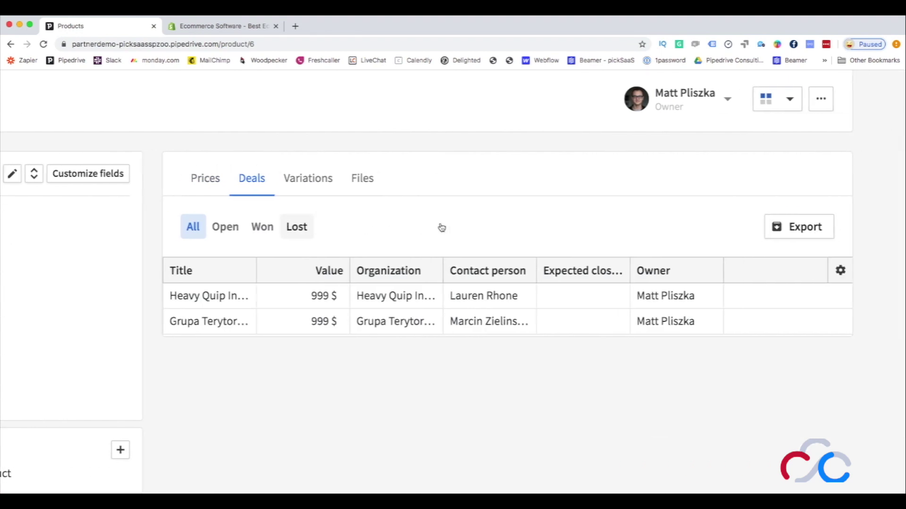
left_click(267, 184)
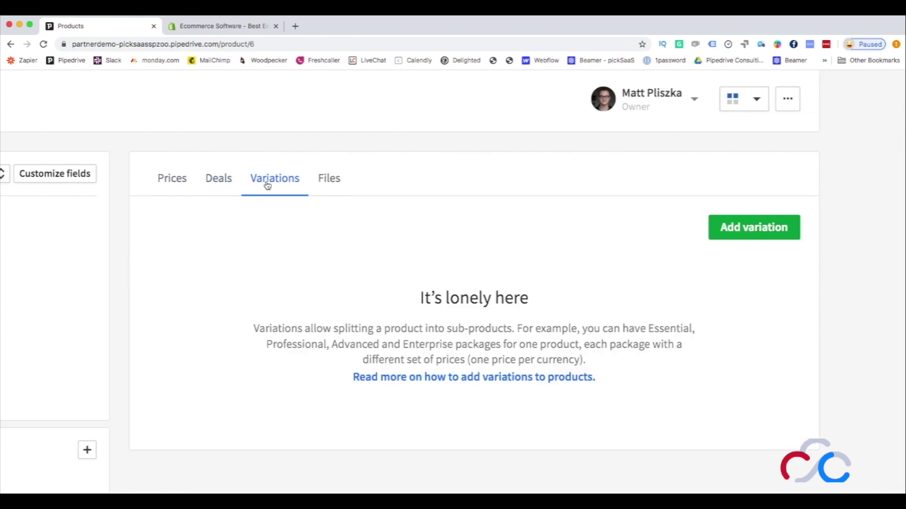
left_click(321, 177)
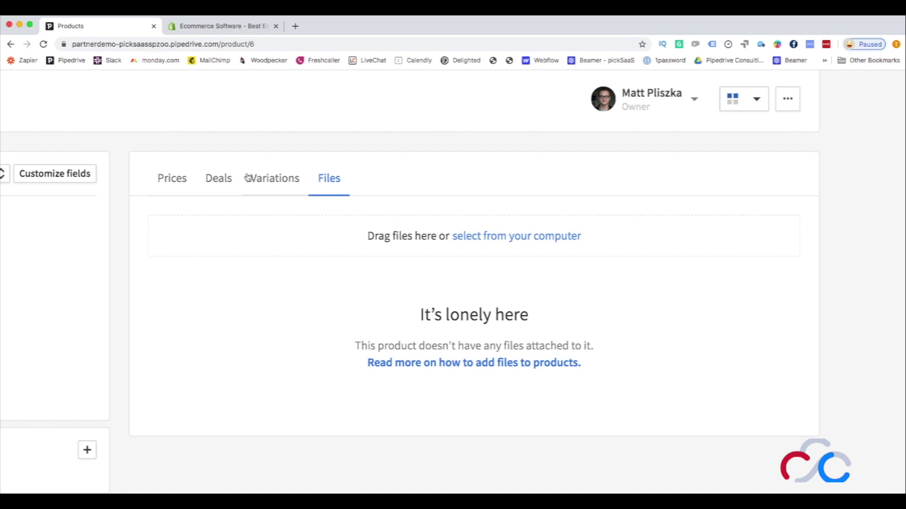
left_click(227, 179)
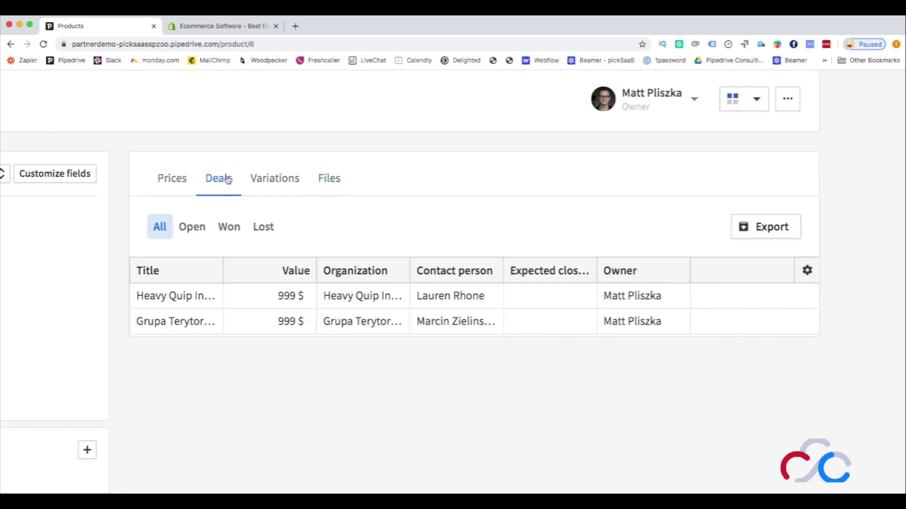
Step: Review the $999.00 US Dollar price without changing it, then its two deals
left_click(183, 178)
scroll(339, 323, "down", 3)
mouse_move(386, 261)
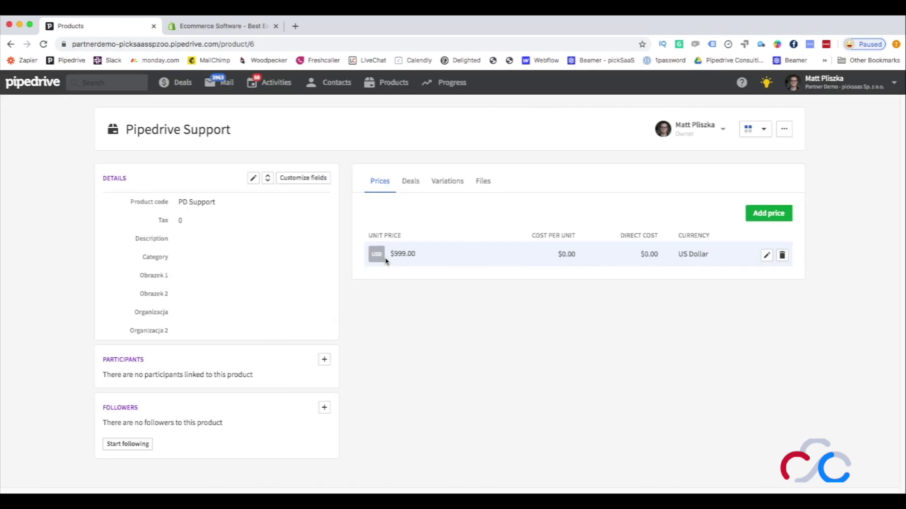
left_click(766, 256)
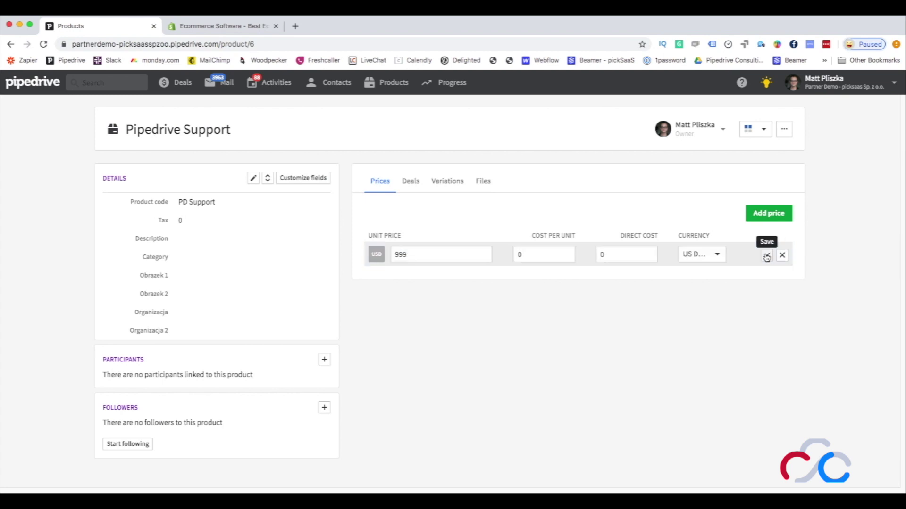
left_click(783, 256)
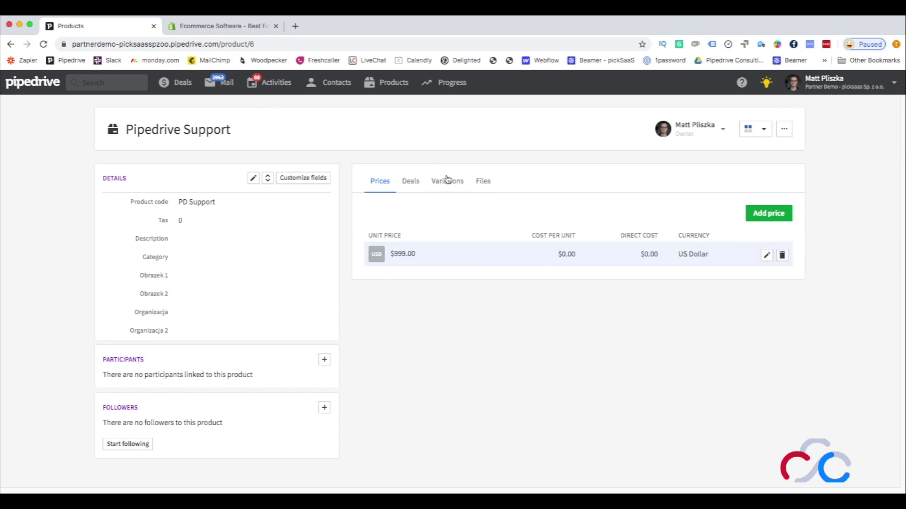
left_click(410, 181)
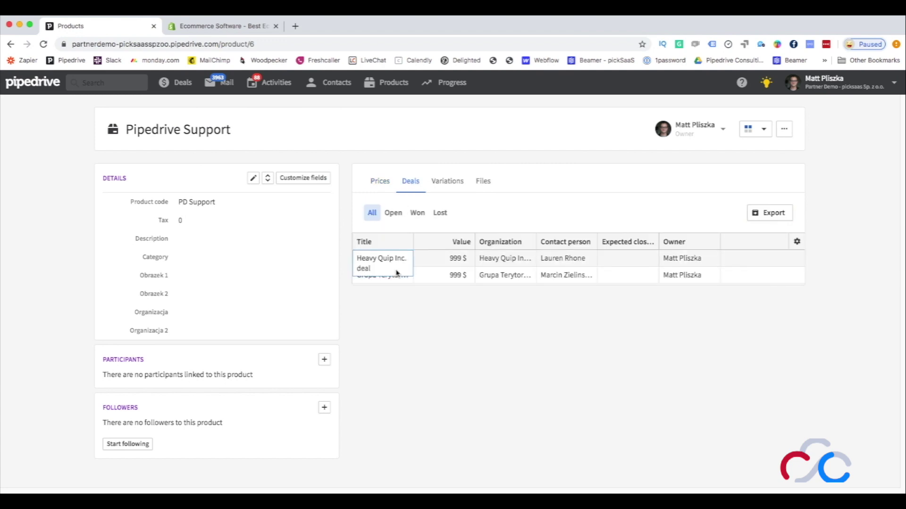
scroll(396, 273, "up", 2)
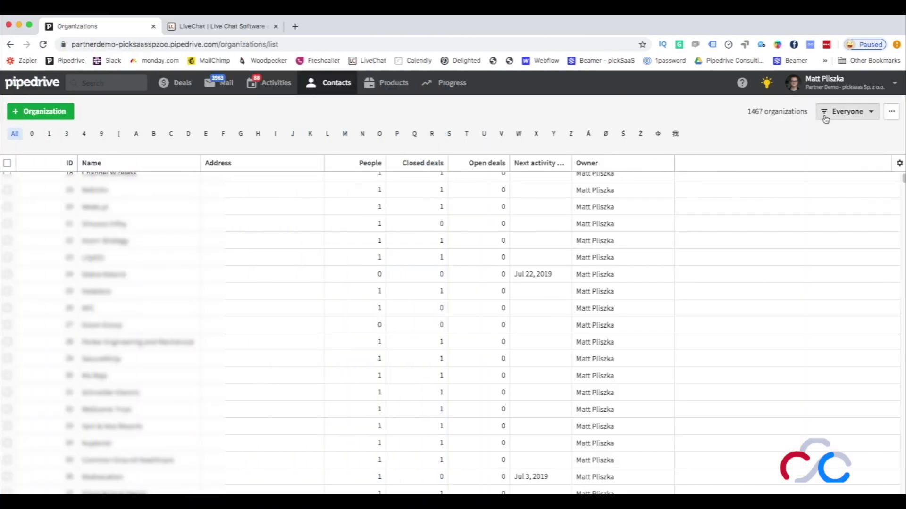
Step: From the Everyone dropdown's Filters tab, start adding a new organizations filter
left_click(824, 117)
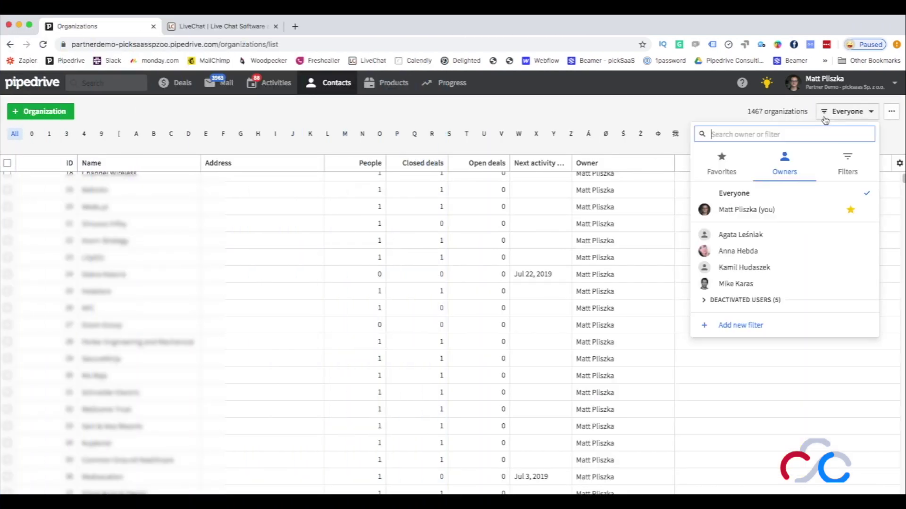
left_click(842, 174)
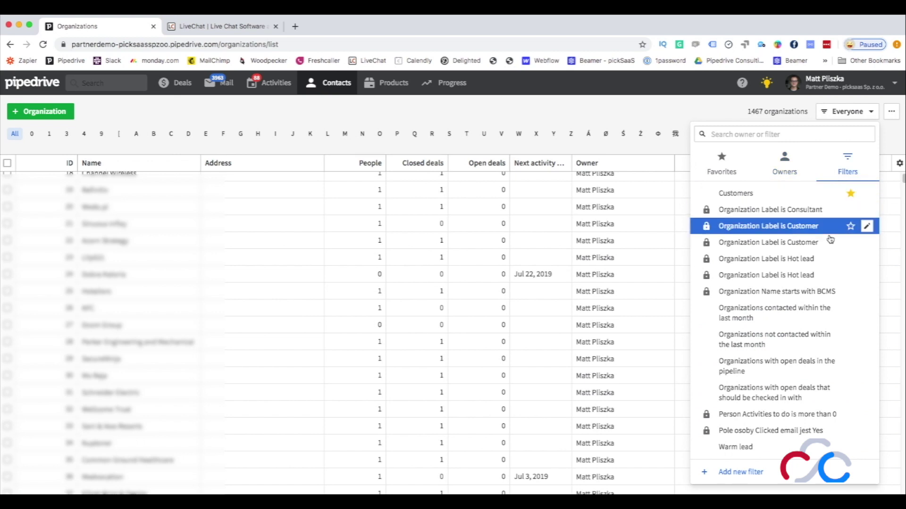
left_click(754, 471)
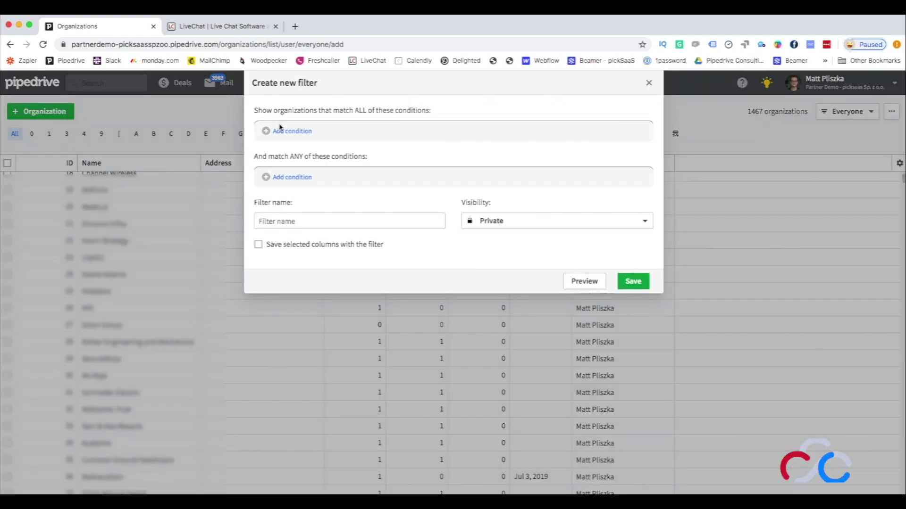
Step: Add a filter condition: Organization Industry type is Automotive
left_click(283, 130)
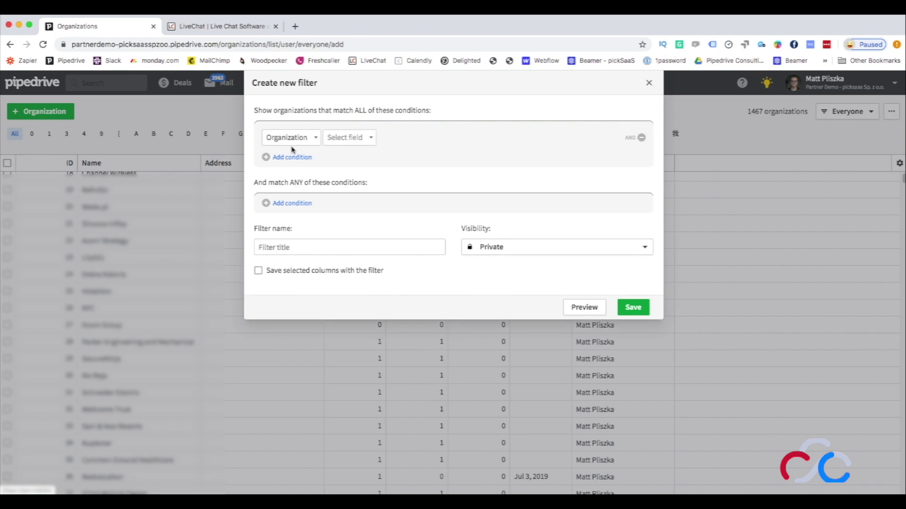
left_click(345, 144)
type("ind")
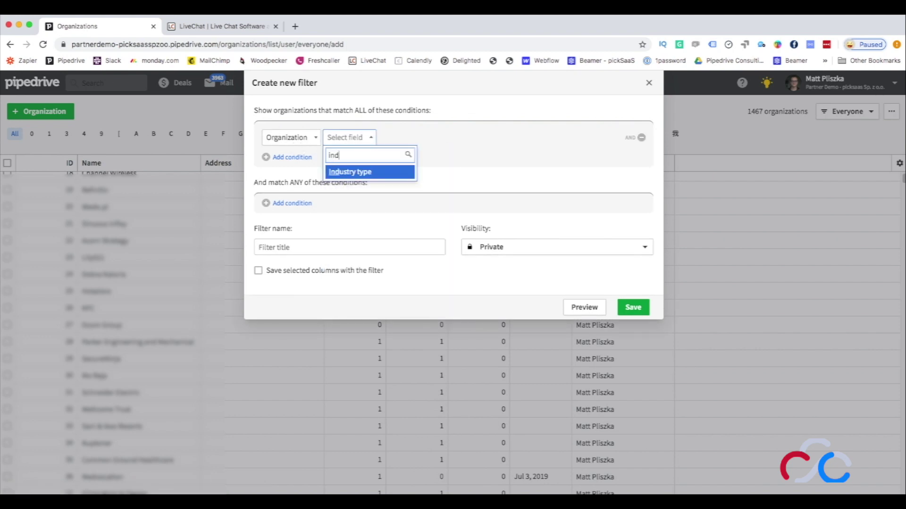
left_click(375, 173)
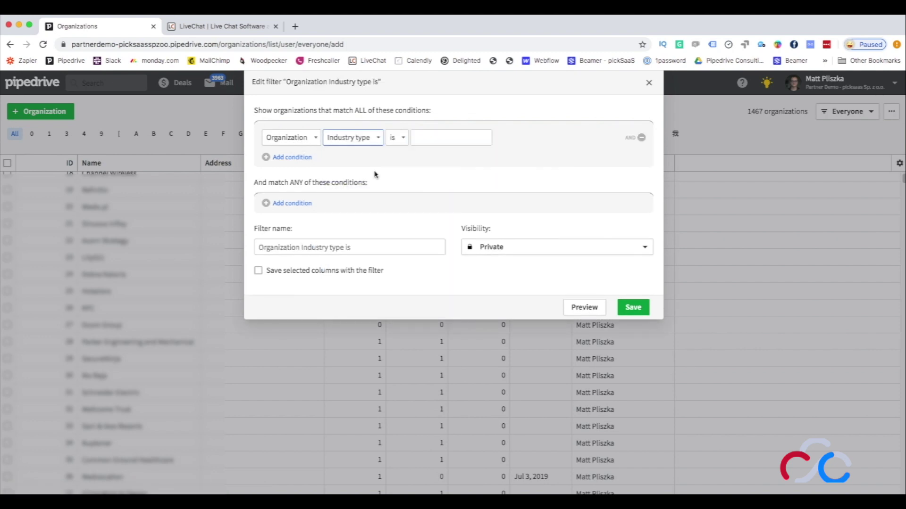
left_click(441, 137)
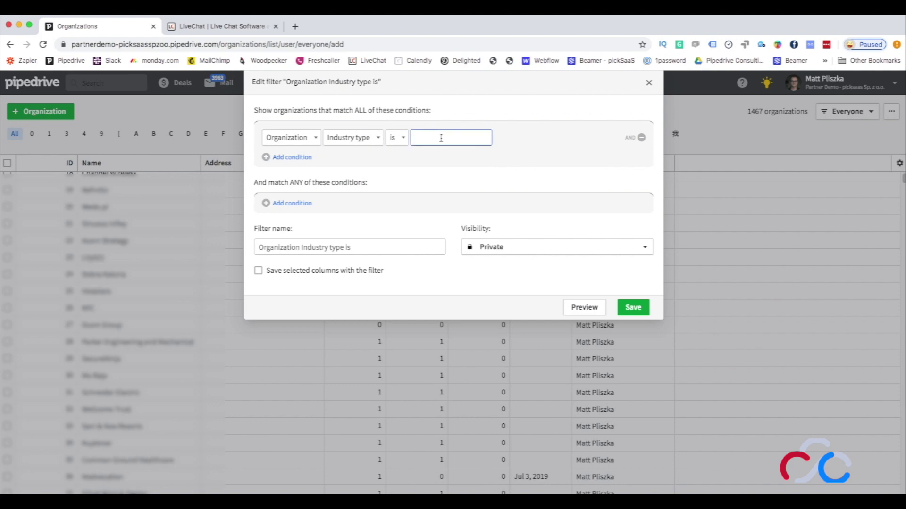
type("Automoa")
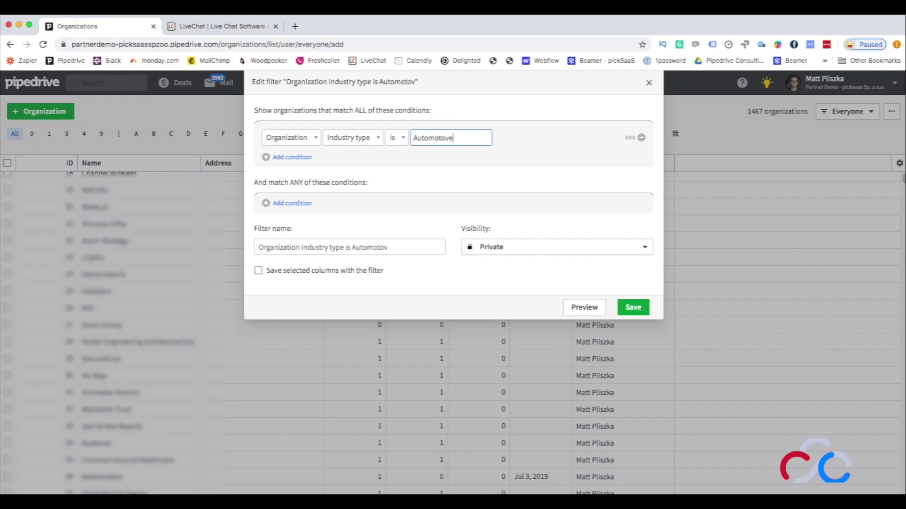
Step: Add a second condition: Person Last activity date is last quarter
left_click(297, 157)
left_click(337, 164)
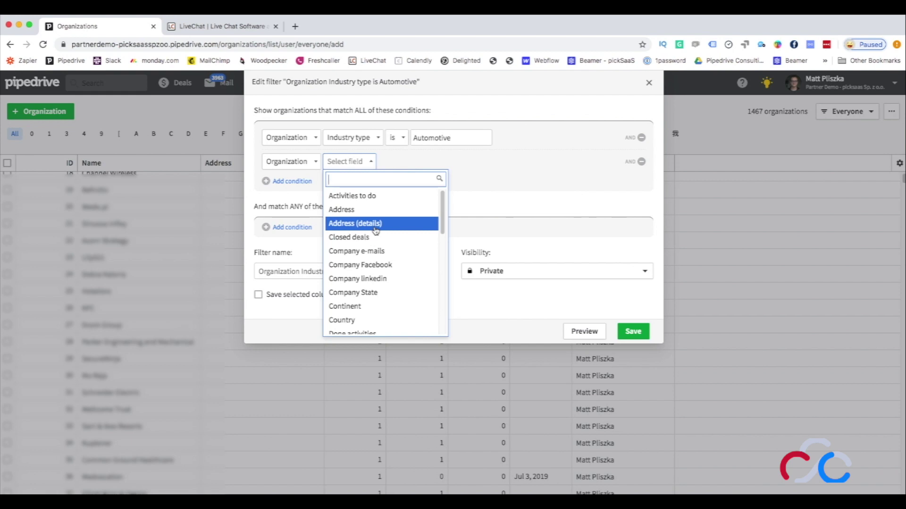
left_click(313, 169)
left_click(313, 165)
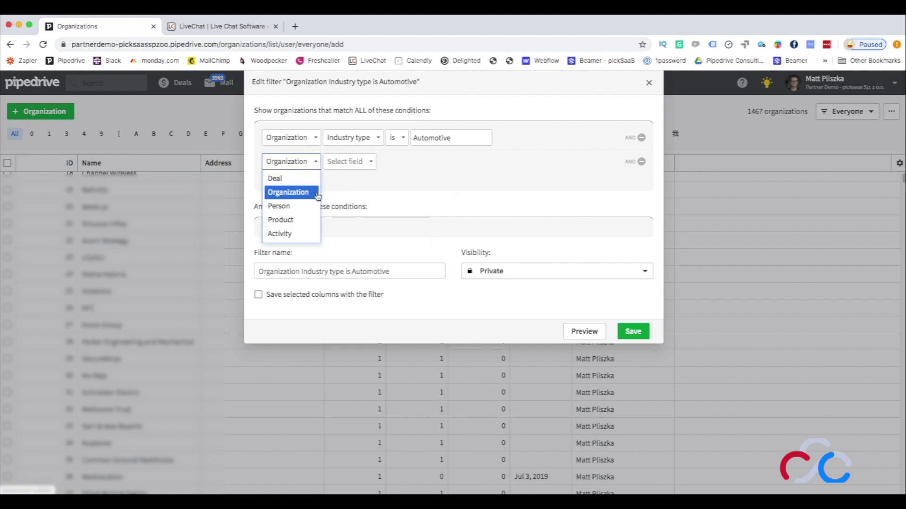
key("Return")
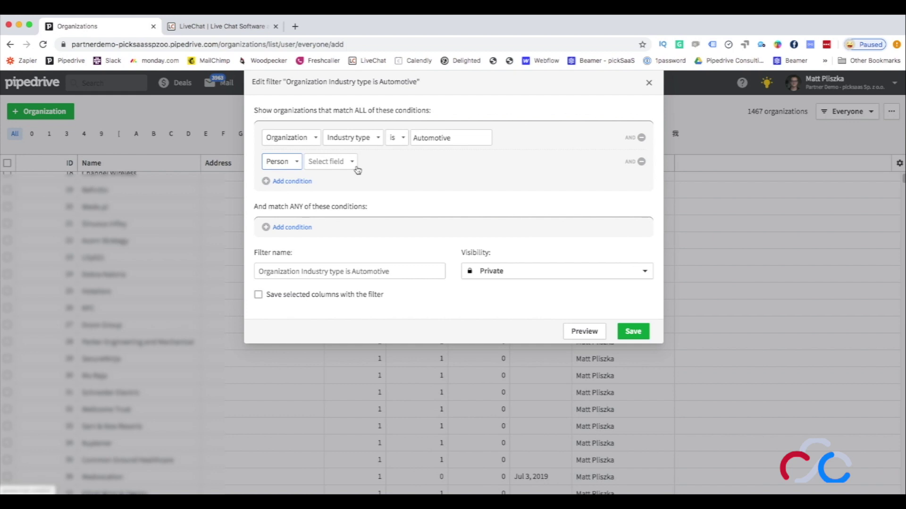
left_click(356, 168)
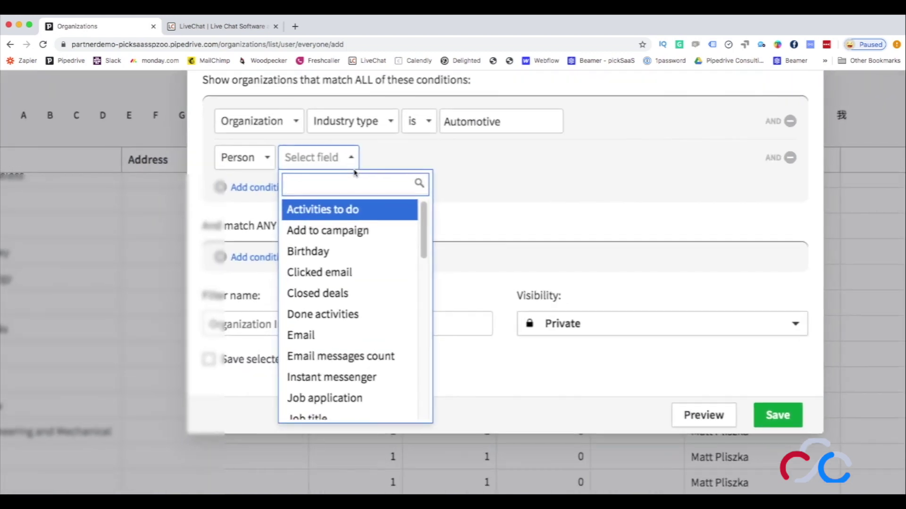
type("last")
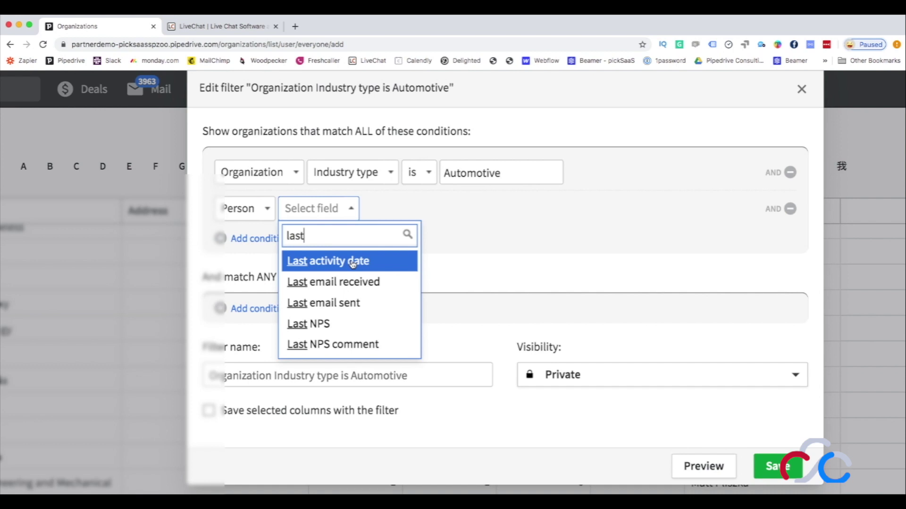
left_click(353, 264)
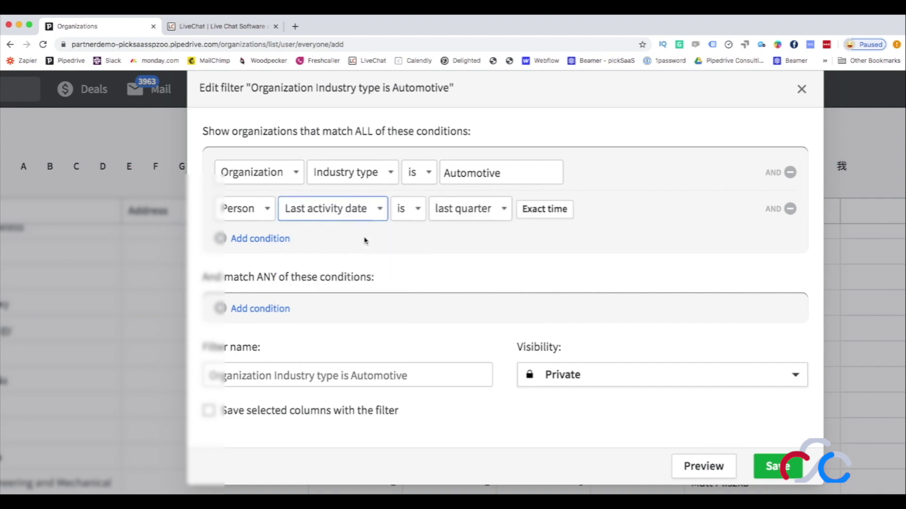
left_click(466, 212)
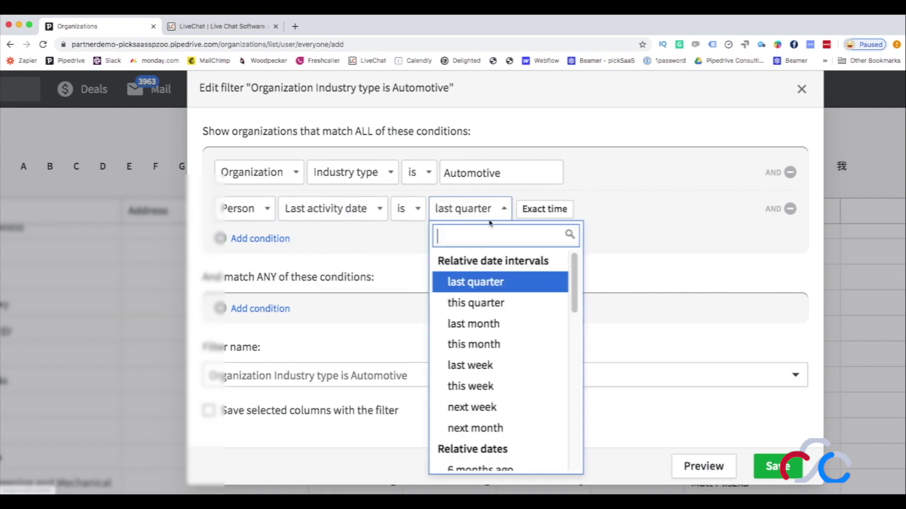
scroll(481, 340, "down", 3)
scroll(481, 341, "up", 3)
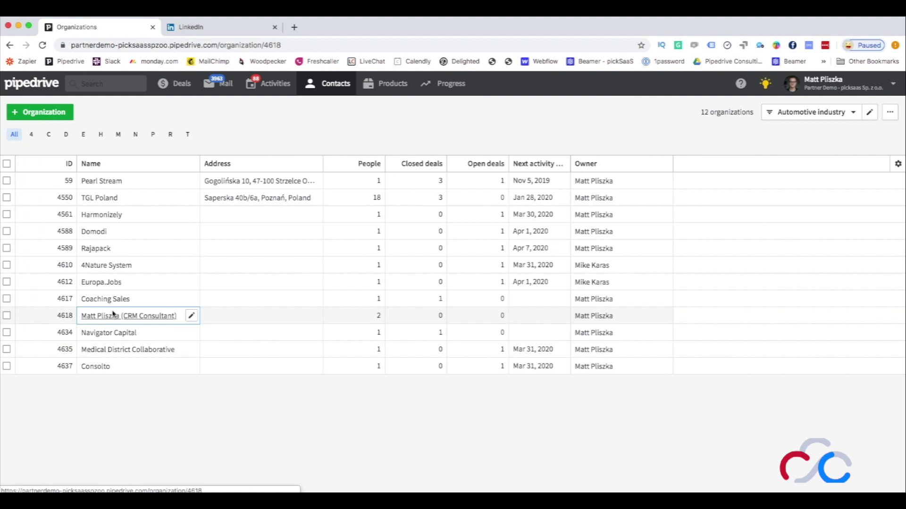
Step: Open a filtered organization, view its Email tab, then go to the Mail inbox
left_click(113, 315)
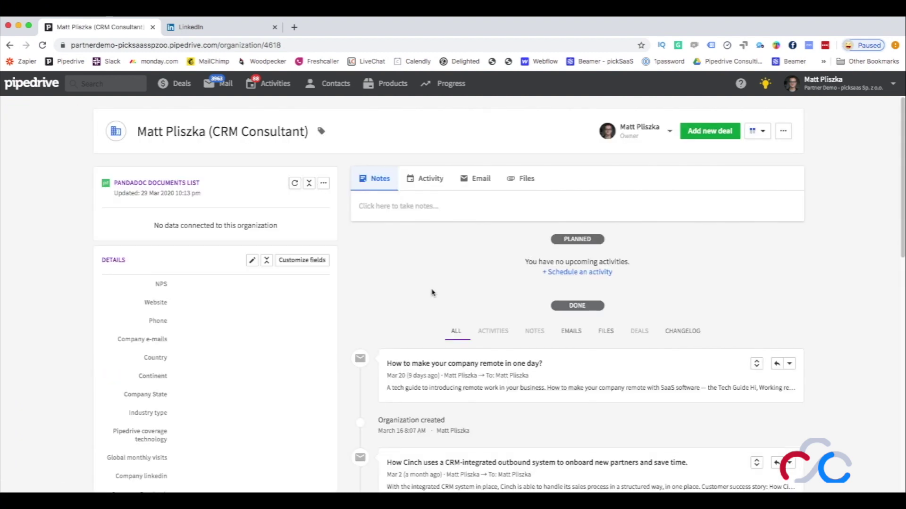
left_click(471, 183)
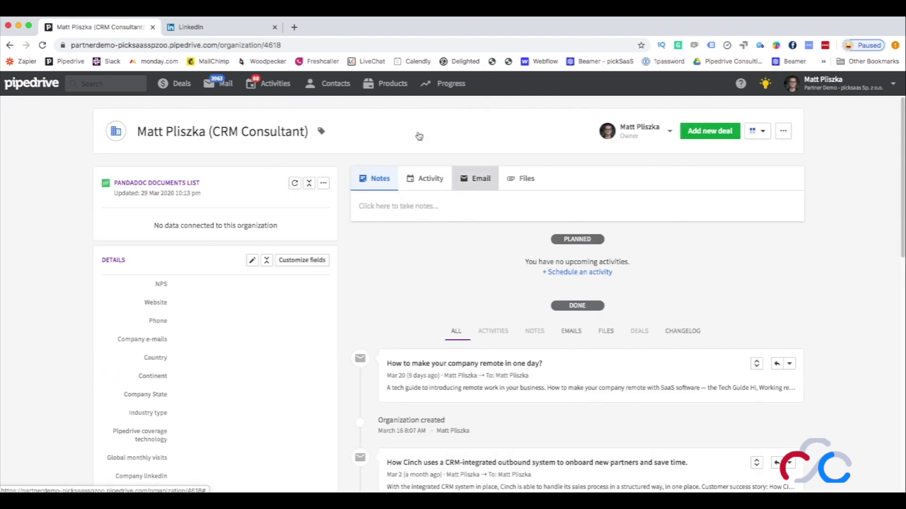
left_click(218, 85)
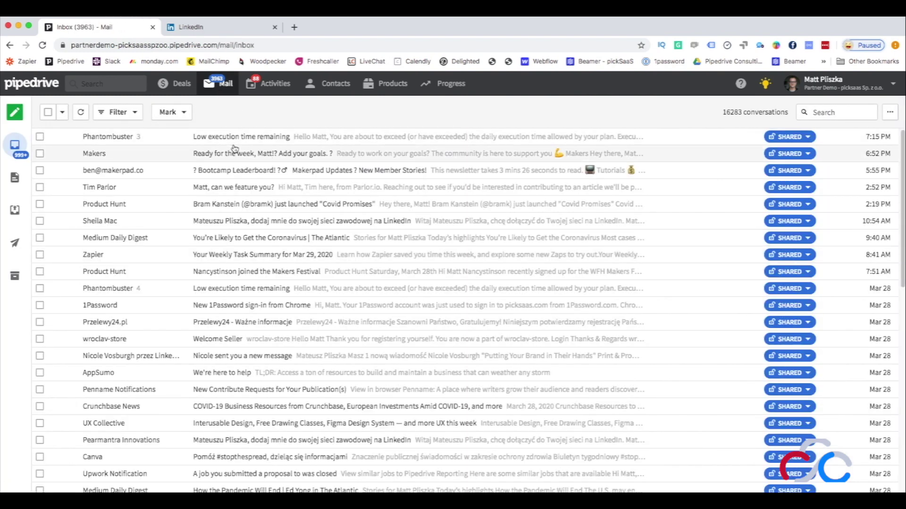
Step: Open the Parlor.io feature-request email and start a reply to its sender
scroll(234, 149, "up", 5)
scroll(343, 126, "left", 3)
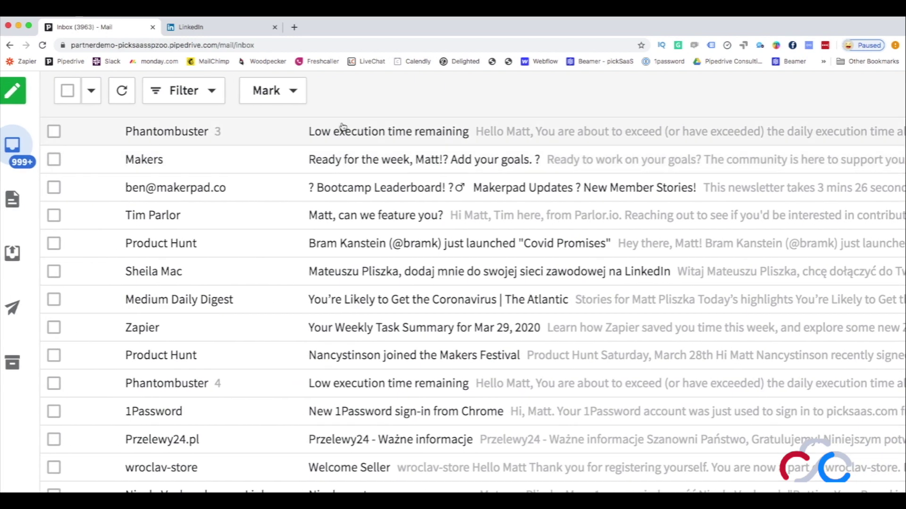
left_click(349, 215)
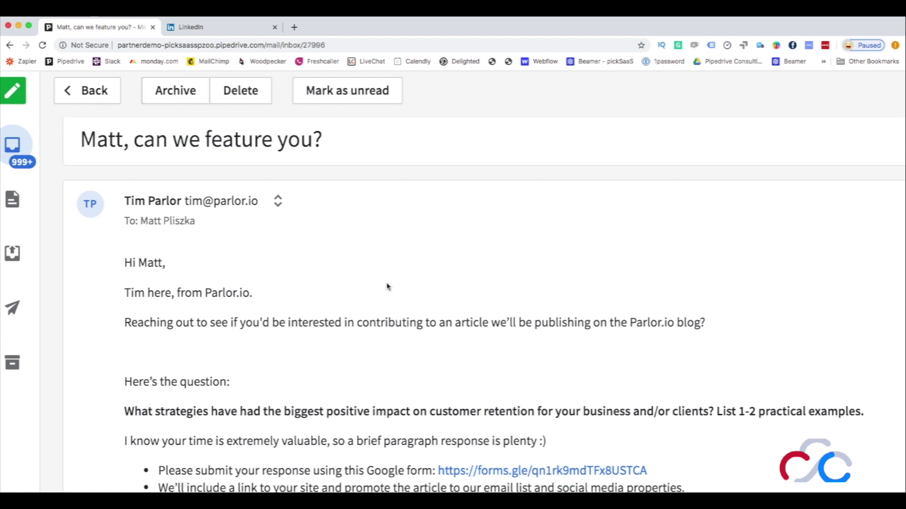
scroll(387, 287, "down", 1)
scroll(389, 289, "down", 5)
scroll(387, 288, "up", 4)
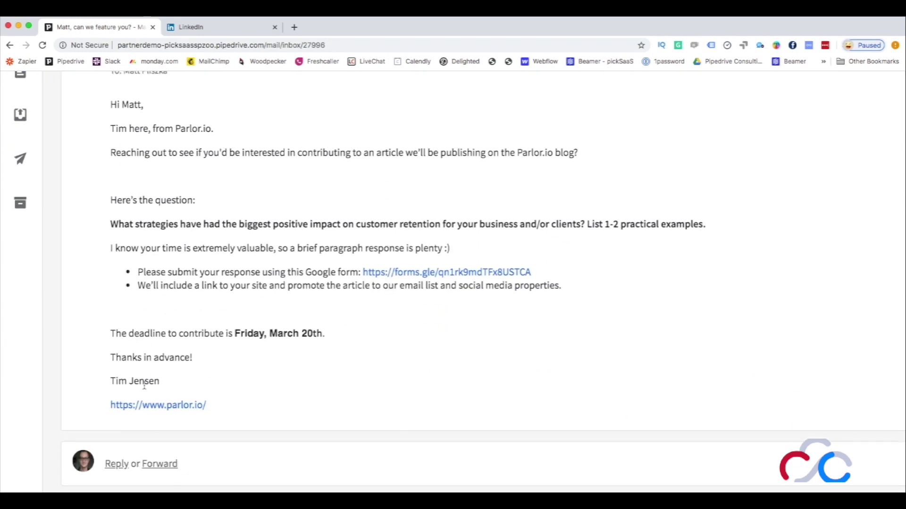
left_click(118, 469)
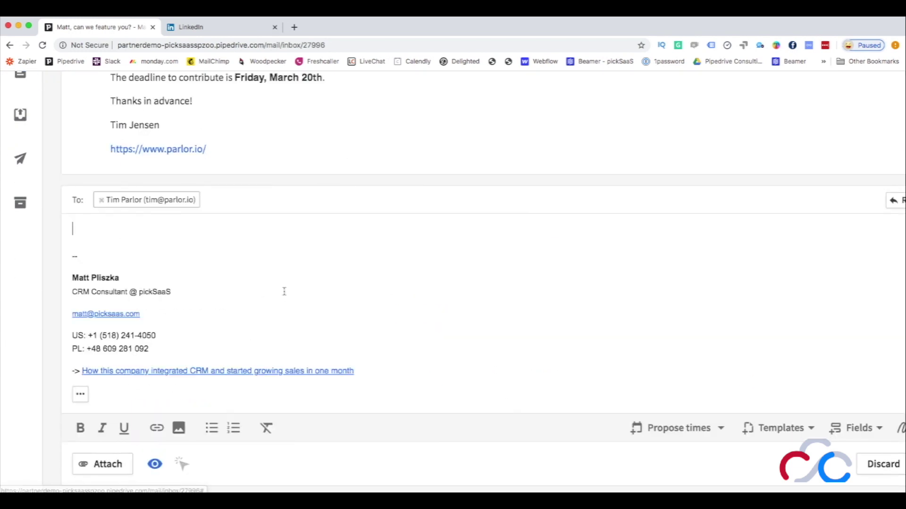
Step: Insert the First Name field after 'Hi' in the reply, then open the Sales Assistant feed
scroll(492, 349, "right", 1)
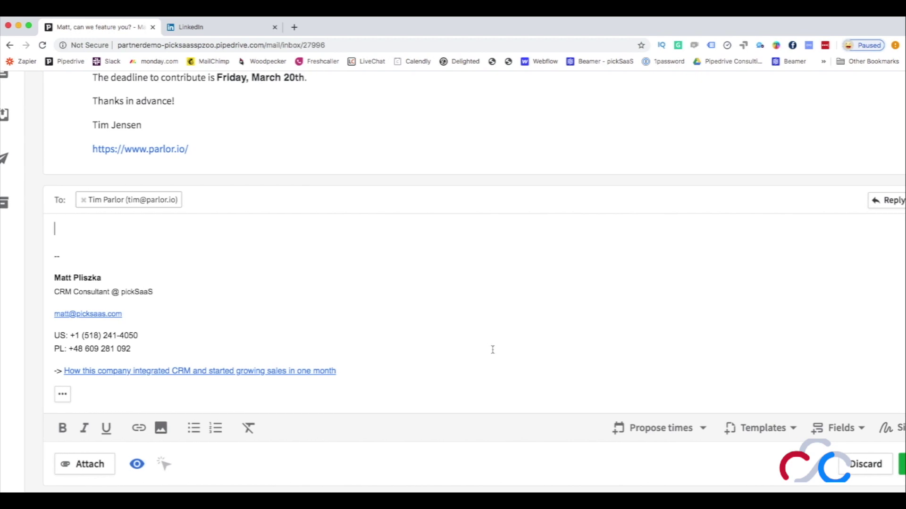
scroll(492, 349, "right", 1)
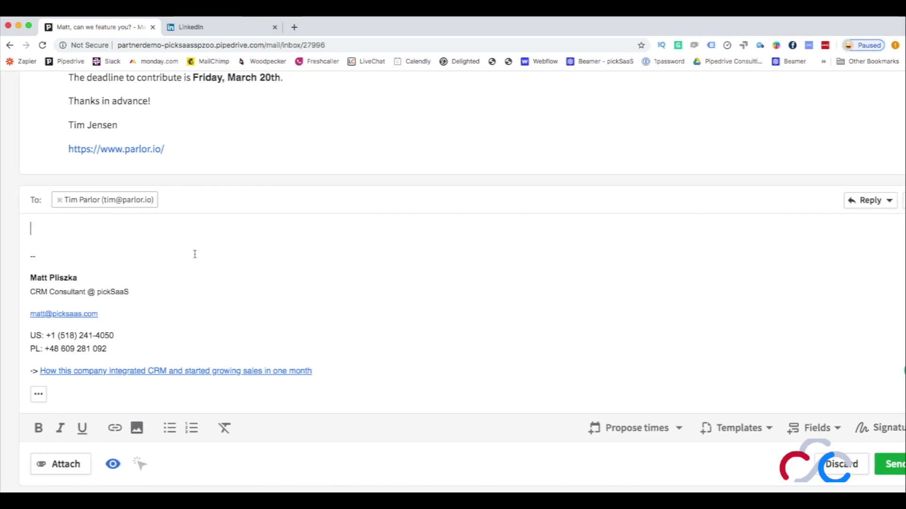
scroll(714, 415, "right", 3)
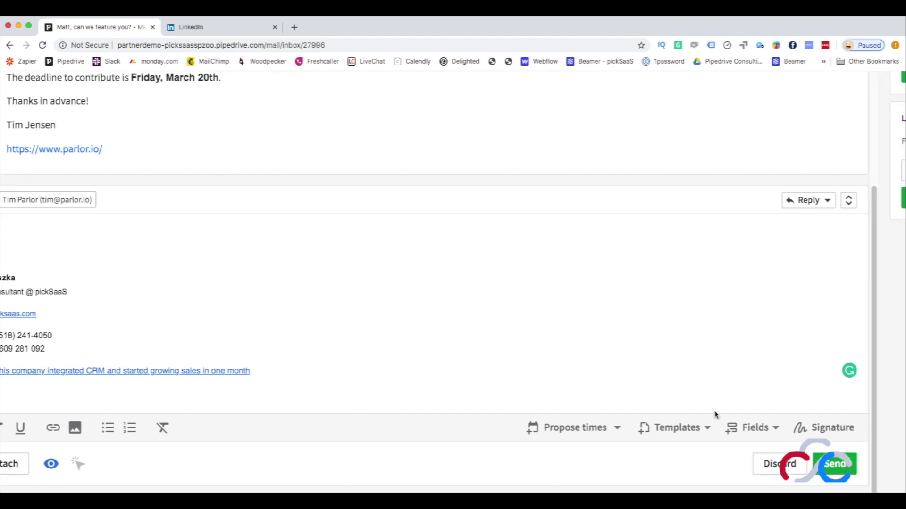
left_click(757, 436)
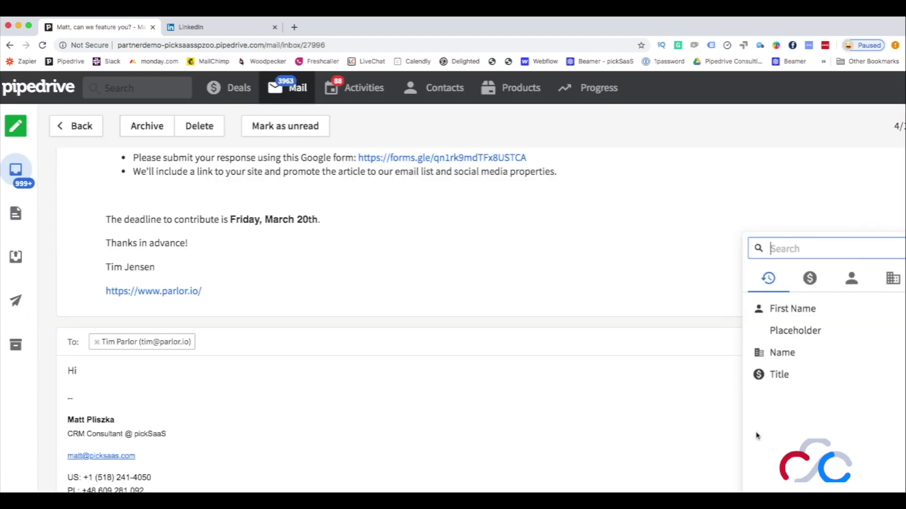
left_click(798, 309)
scroll(428, 372, "down", 5)
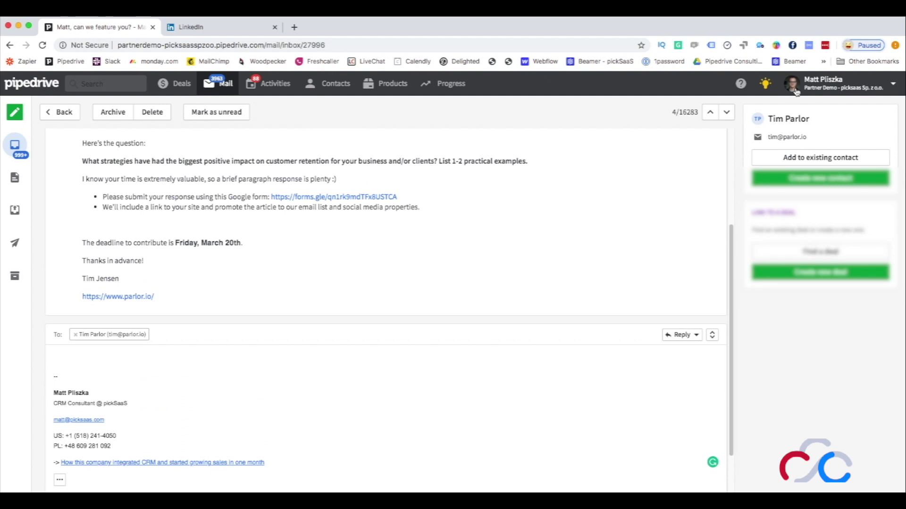
left_click(767, 85)
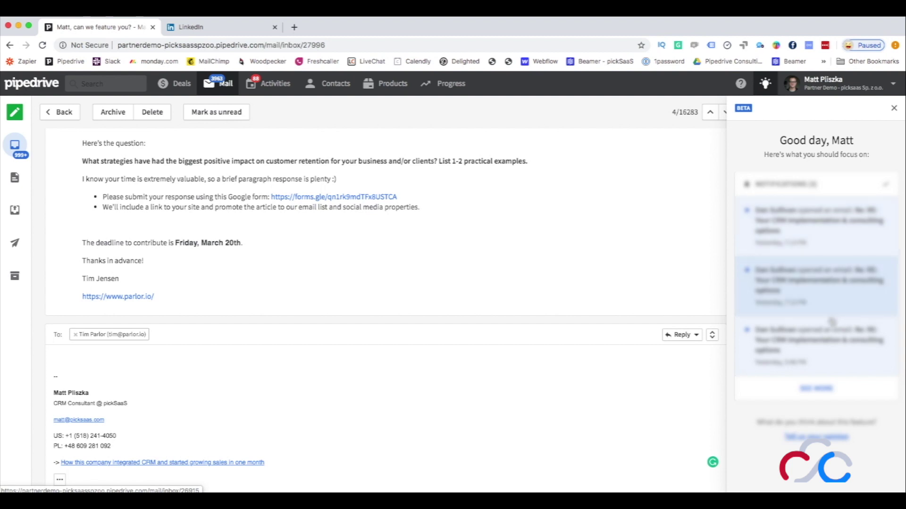
Step: Load three more batches of Sales Assistant notification cards, scrolling down the feed each time
left_click(816, 389)
scroll(843, 309, "down", 1)
scroll(843, 311, "down", 5)
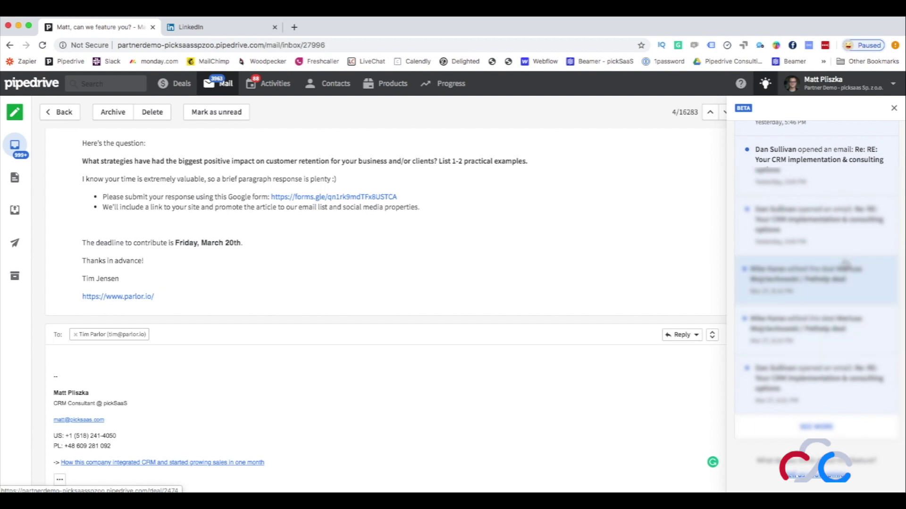
left_click(816, 426)
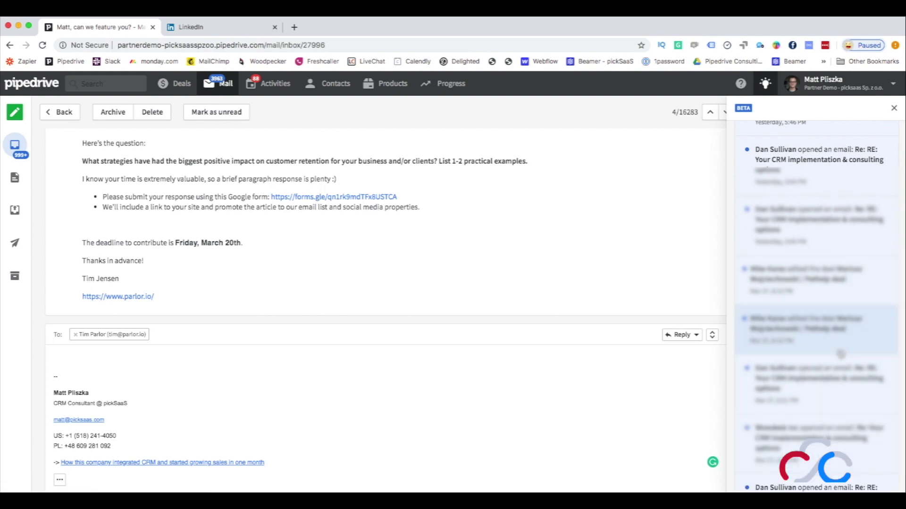
scroll(840, 354, "down", 3)
scroll(839, 355, "down", 3)
left_click(826, 430)
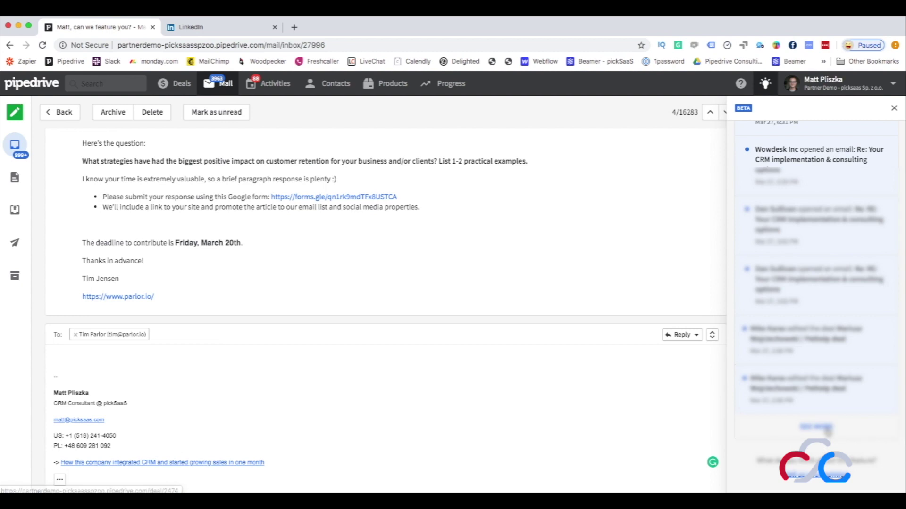
scroll(833, 339, "down", 5)
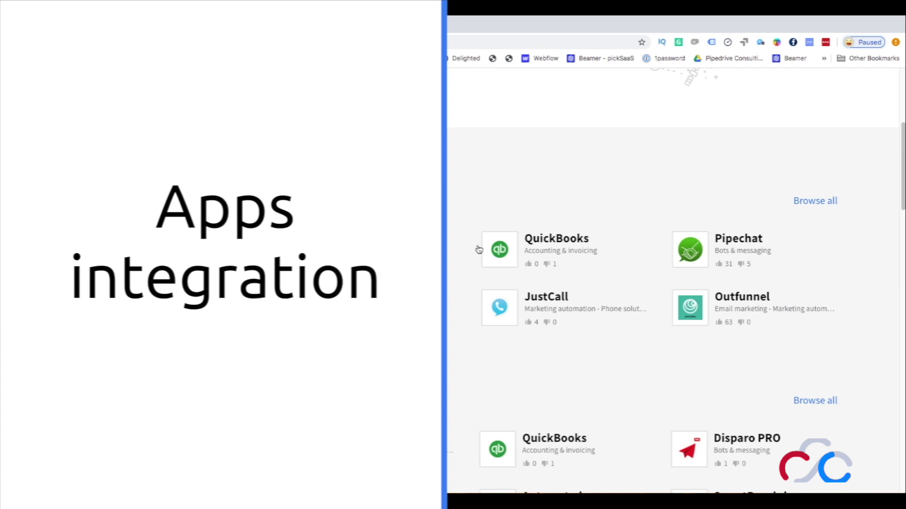
Step: Scroll past the Trending and New apps sections and open Browse all categories
scroll(341, 305, "down", 2)
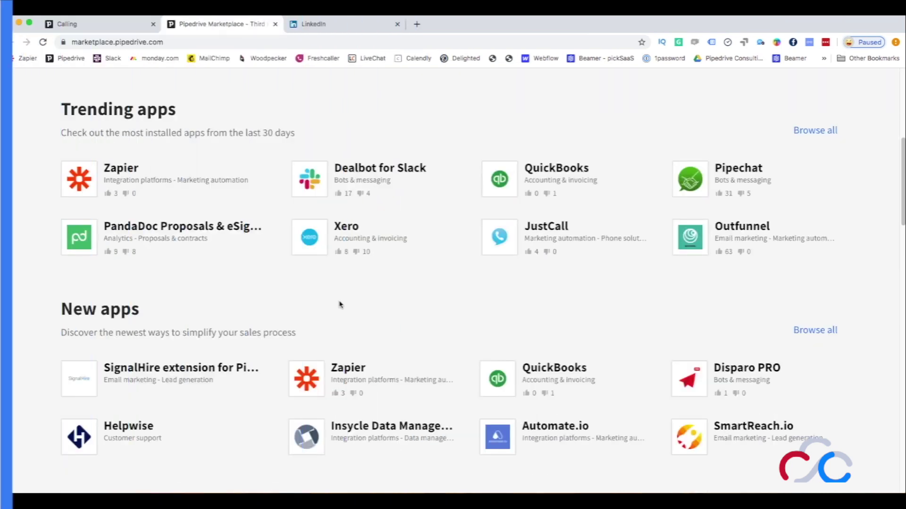
scroll(347, 377, "down", 2)
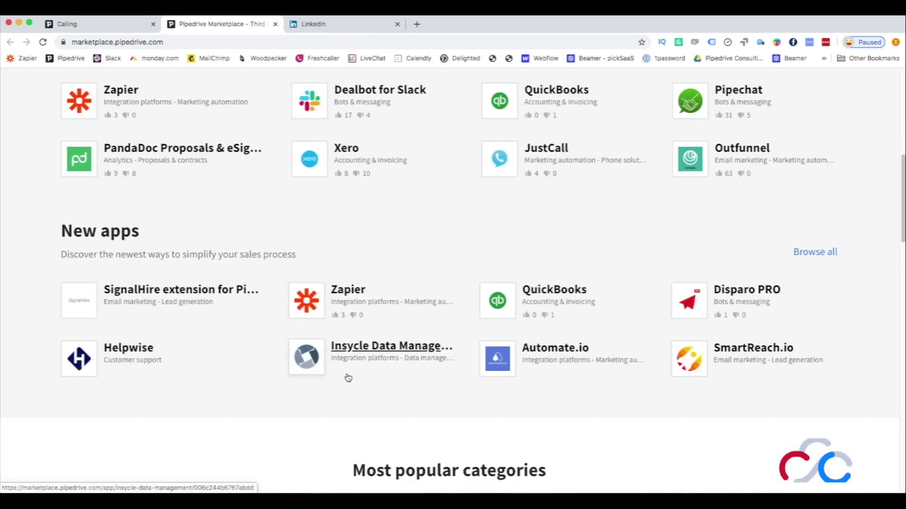
scroll(568, 283, "down", 5)
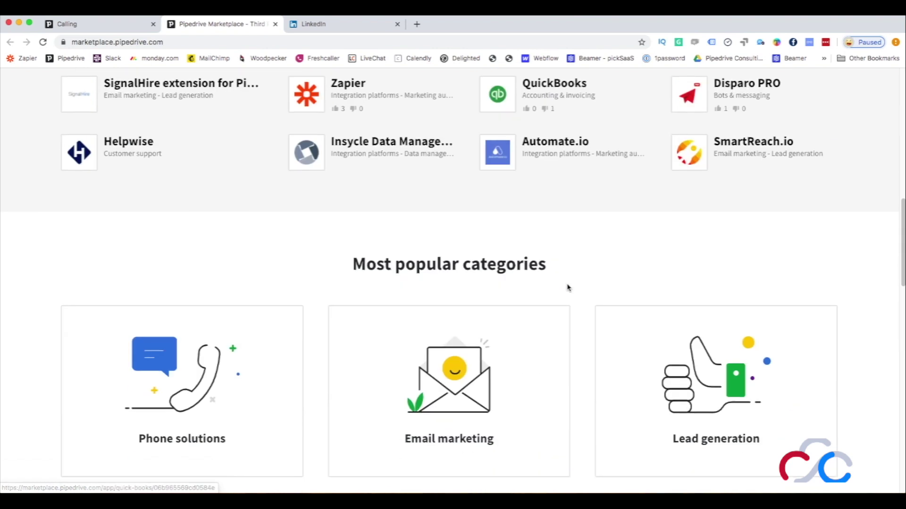
scroll(568, 287, "down", 2)
left_click(440, 453)
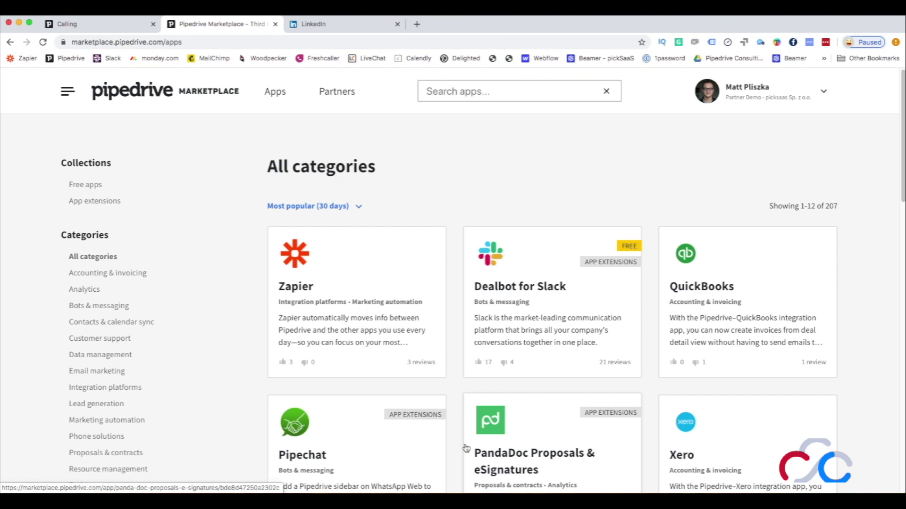
Step: Scroll the deal page to the Outfunnel panel and open its options menu
scroll(467, 448, "down", 5)
scroll(469, 445, "down", 4)
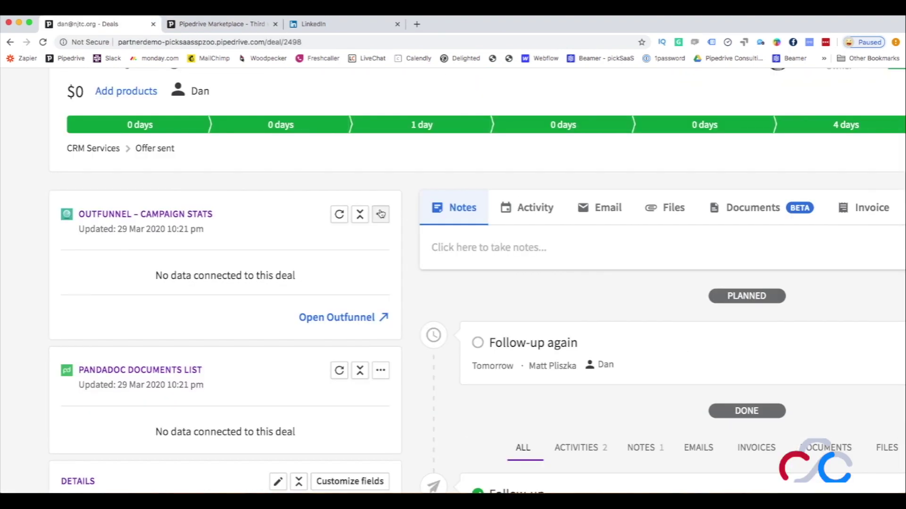
left_click(381, 215)
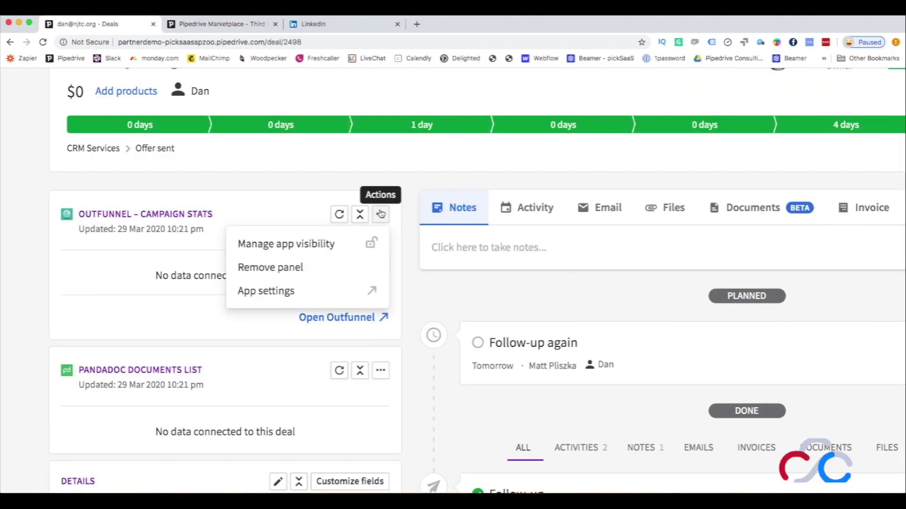
Step: Review Outfunnel's app visibility without changes, then open its App settings in a new tab
left_click(320, 254)
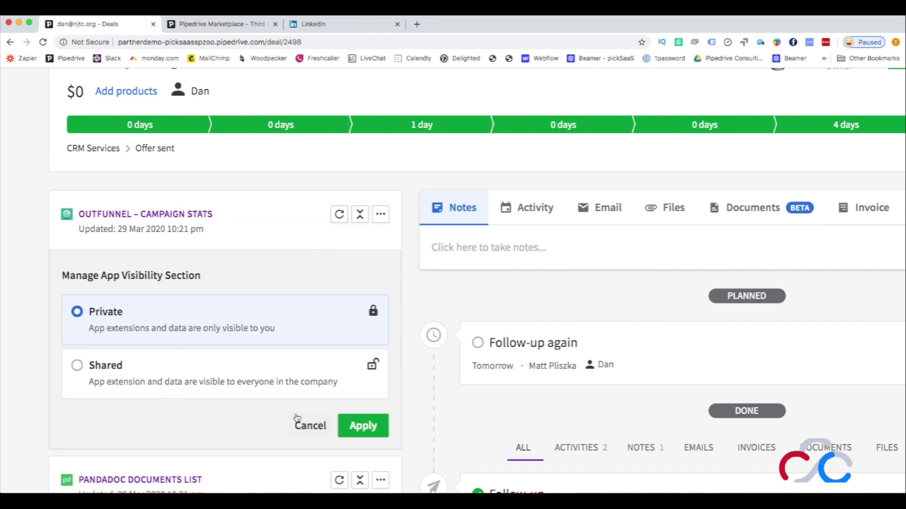
left_click(309, 426)
left_click(381, 214)
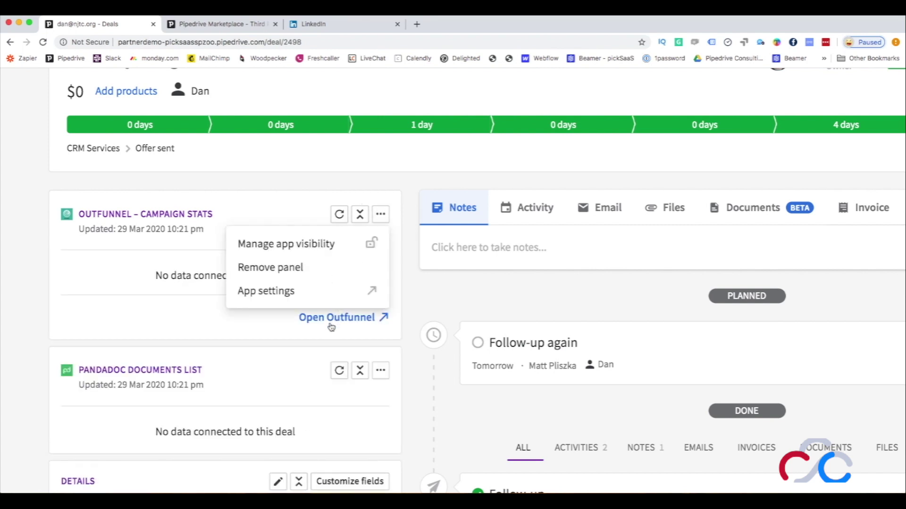
left_click(331, 289)
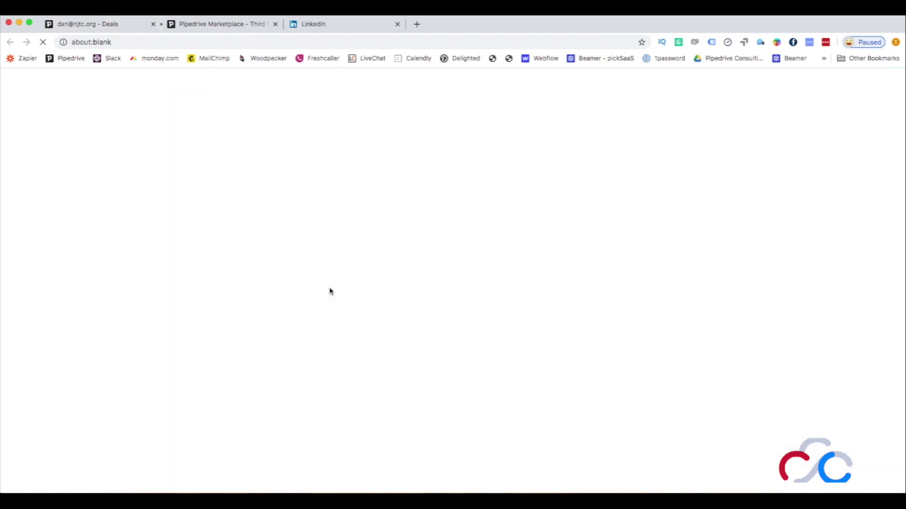
left_click(89, 24)
scroll(153, 222, "down", 1)
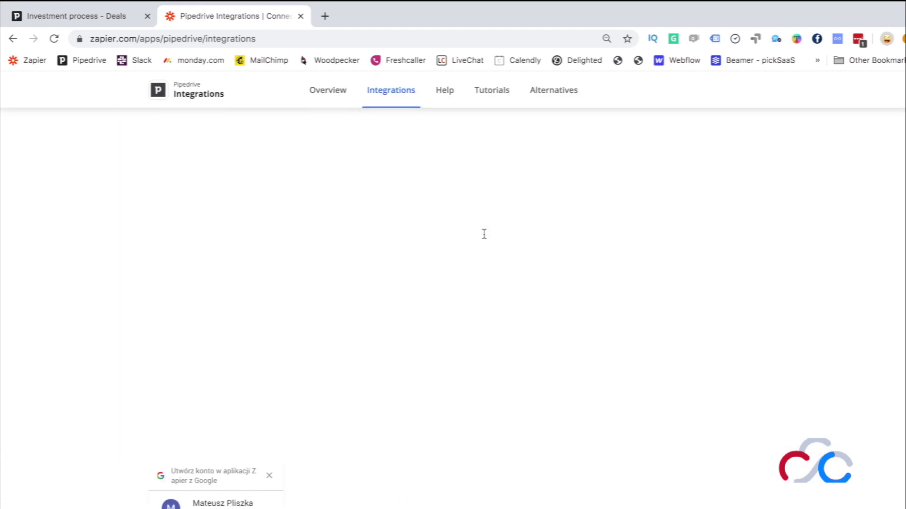
Step: Scroll to the Pipedrive integration tabs and compare its 13 triggers, 13 actions and 7 searches
scroll(486, 238, "down", 1)
scroll(486, 238, "down", 10)
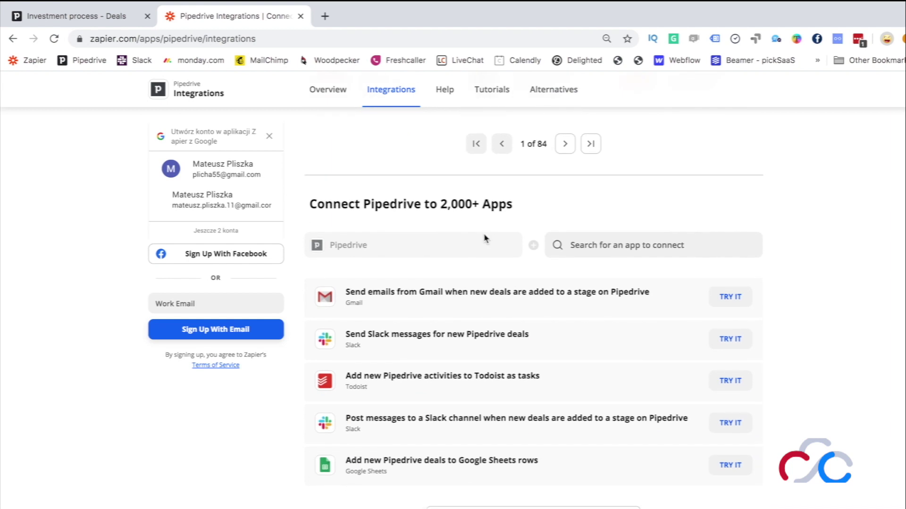
scroll(486, 238, "down", 10)
scroll(485, 238, "down", 3)
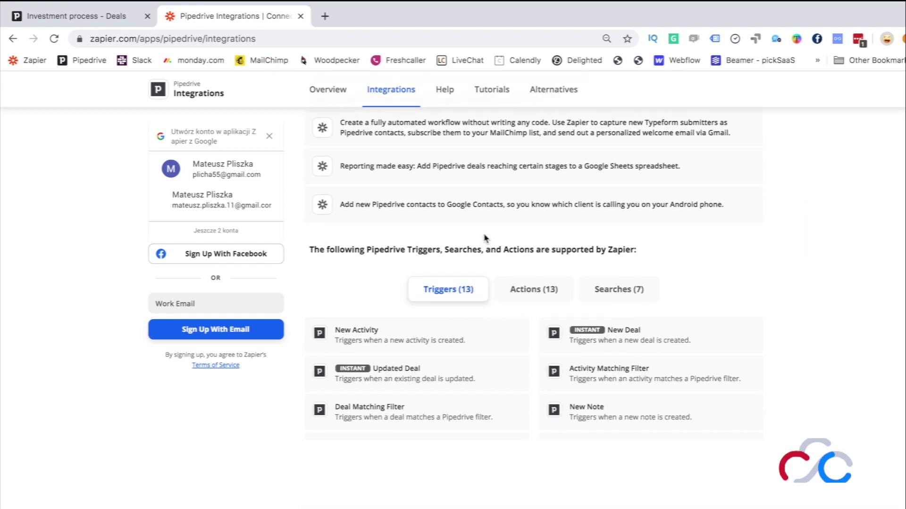
left_click(518, 271)
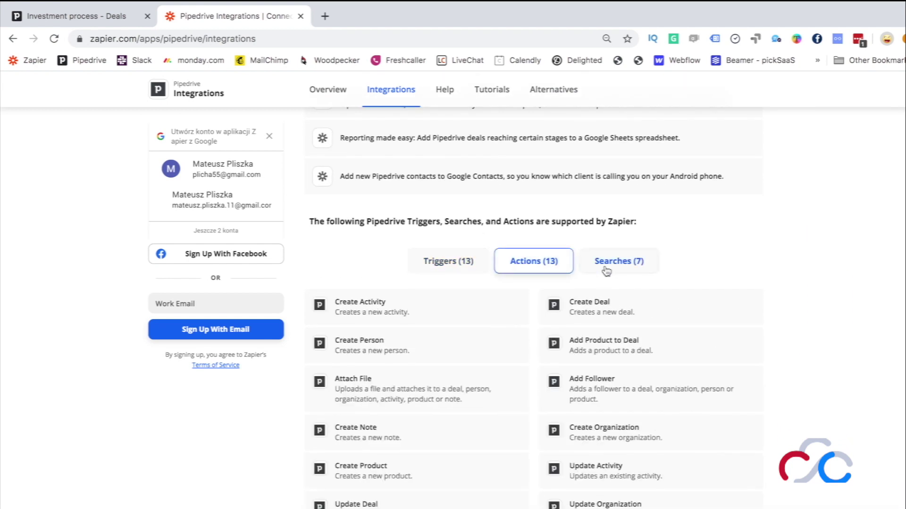
left_click(608, 264)
left_click(534, 262)
left_click(460, 261)
Step: Switch between supported actions and searches, filtering to Create actions and Find searches
scroll(487, 347, "down", 1)
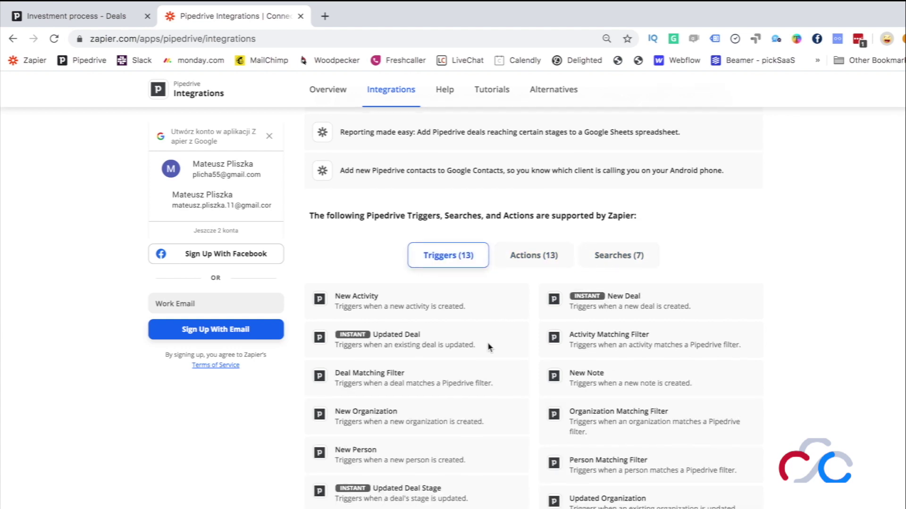
scroll(488, 347, "down", 2)
scroll(487, 348, "up", 2)
left_click(518, 240)
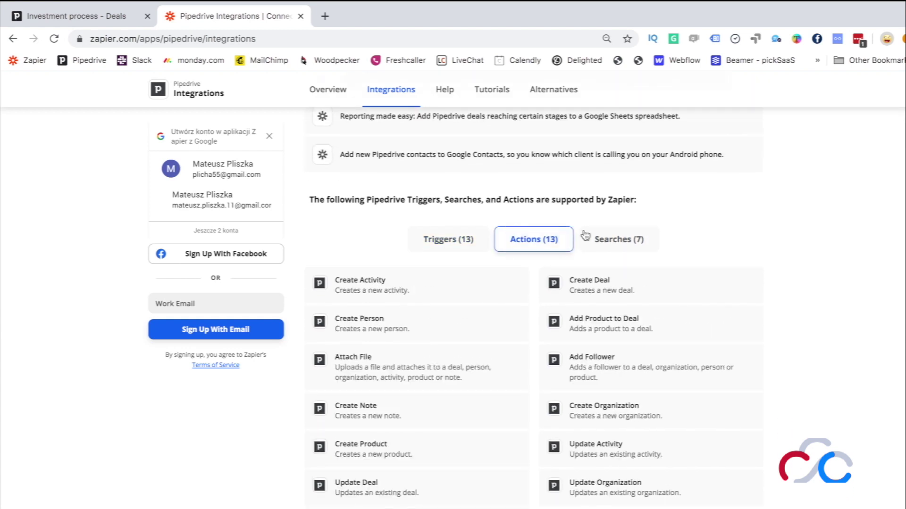
left_click(652, 243)
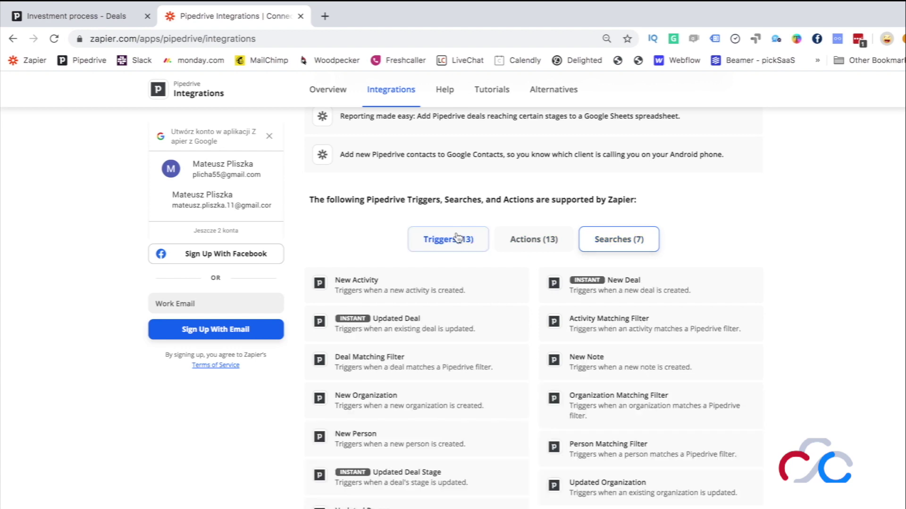
left_click(523, 239)
left_click(599, 238)
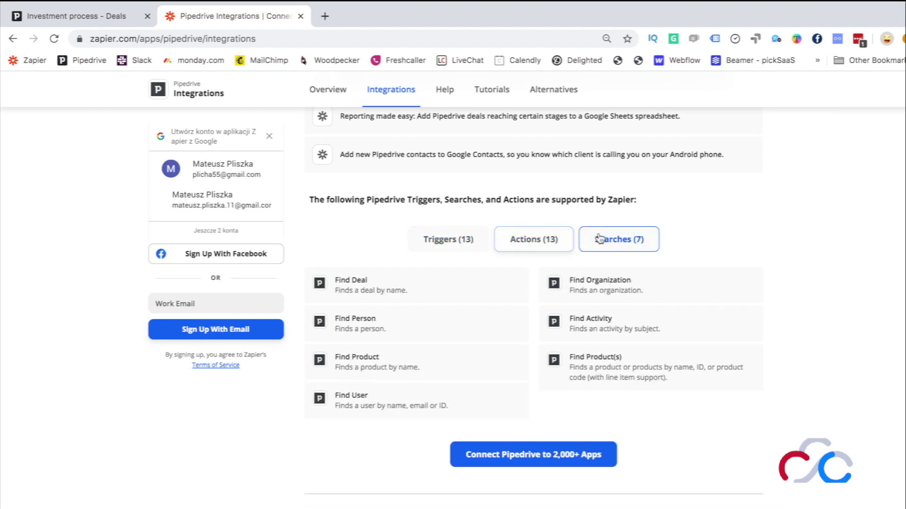
scroll(679, 363, "down", 1)
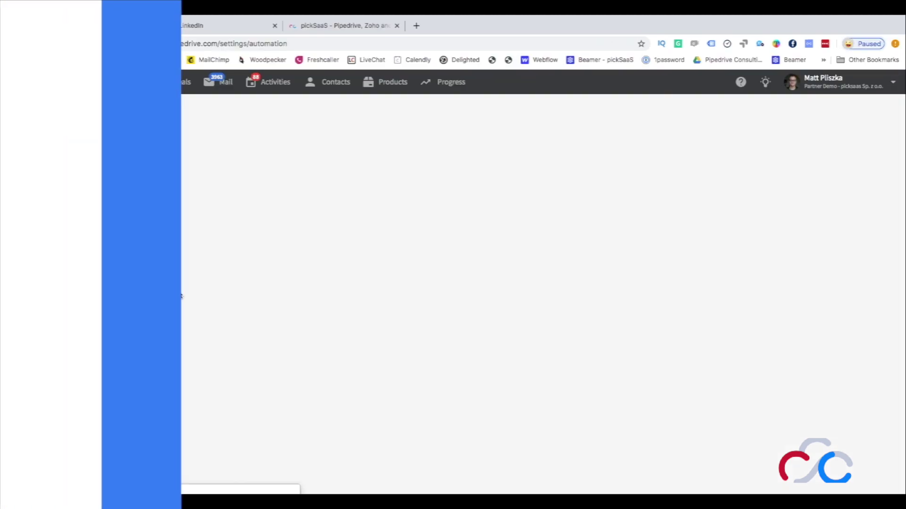
Step: Start and cancel a custom workflow, then list the six workflows created by me
scroll(675, 293, "down", 2)
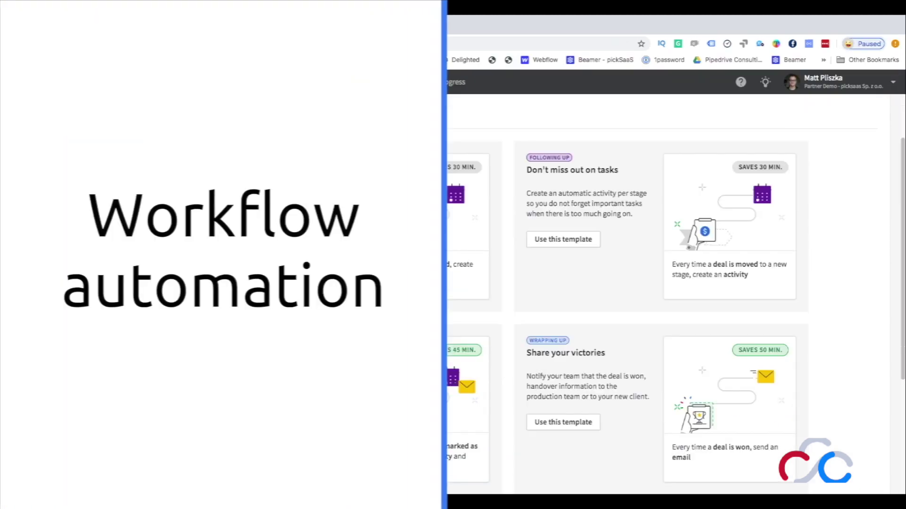
scroll(675, 306, "down", 2)
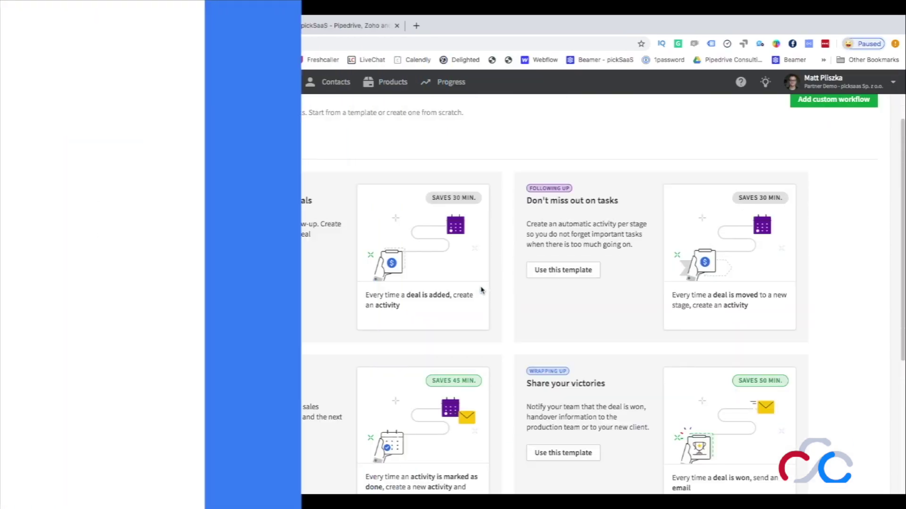
scroll(544, 296, "down", 3)
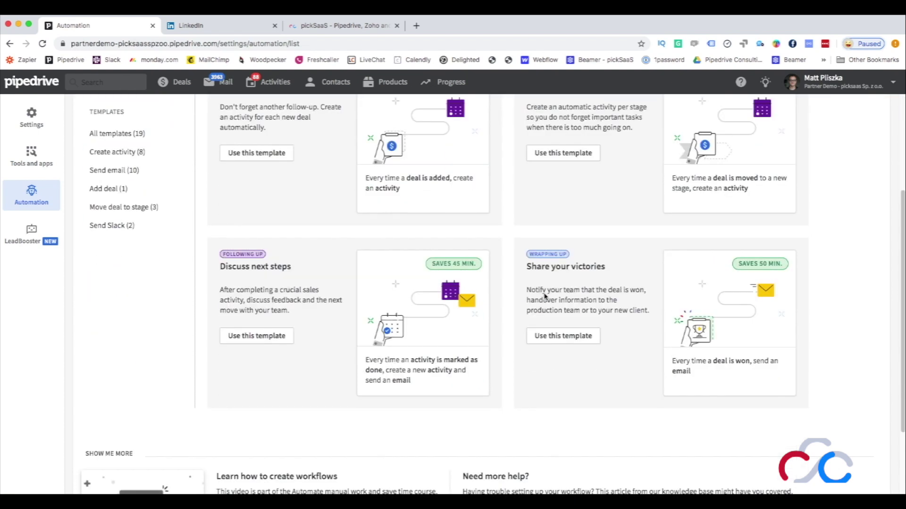
scroll(543, 293, "down", 2)
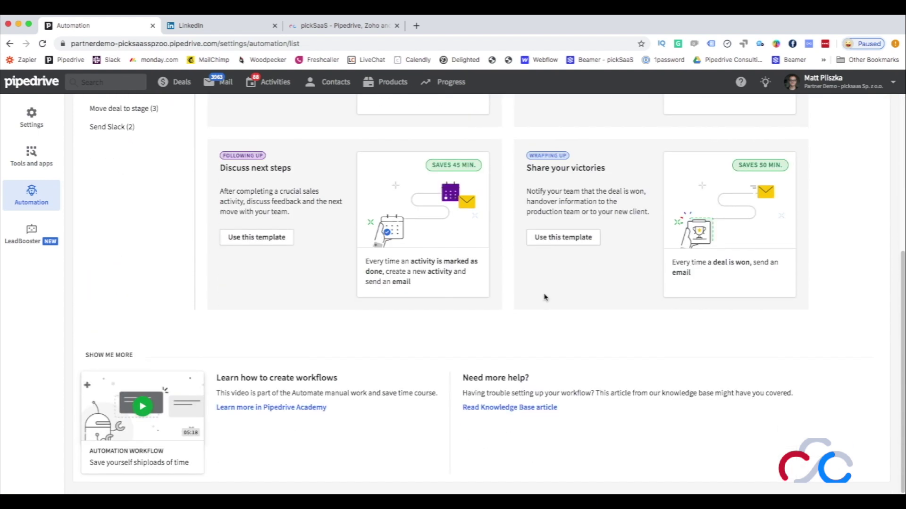
scroll(560, 304, "up", 2)
scroll(565, 298, "up", 3)
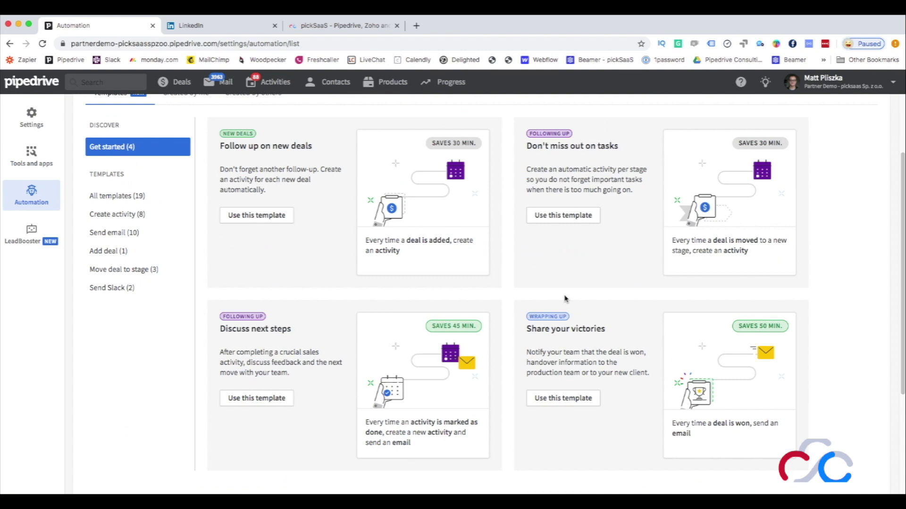
left_click(821, 135)
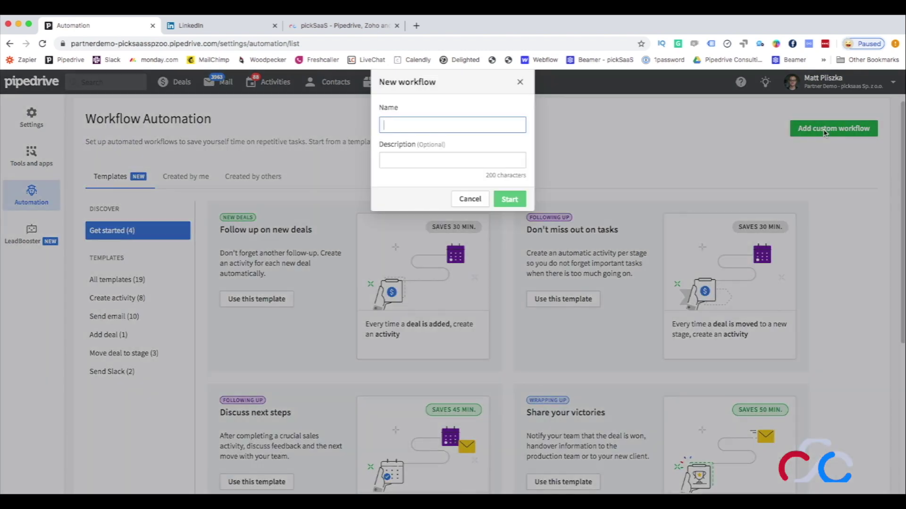
left_click(472, 198)
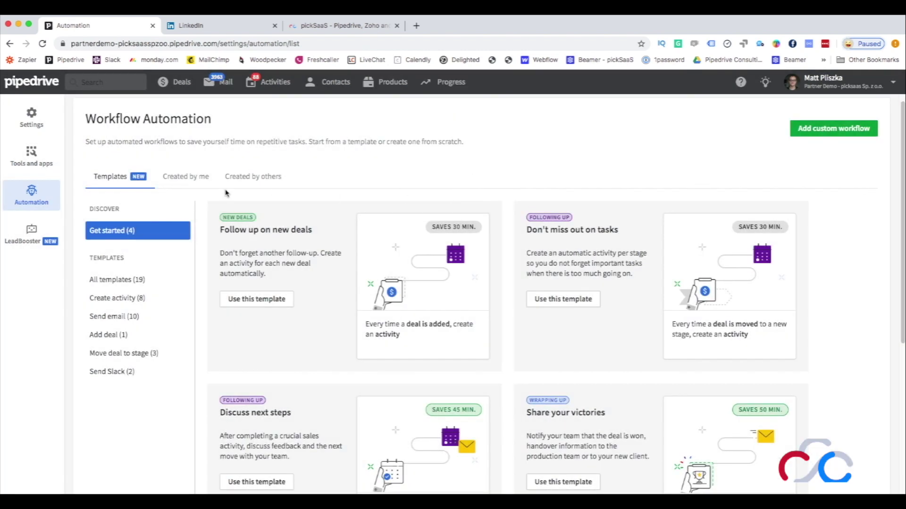
left_click(188, 178)
scroll(236, 314, "down", 2)
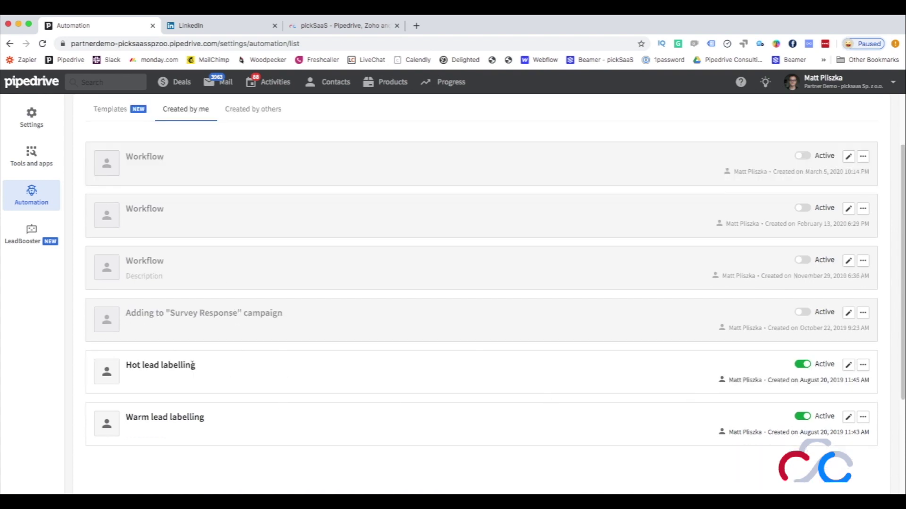
left_click(848, 366)
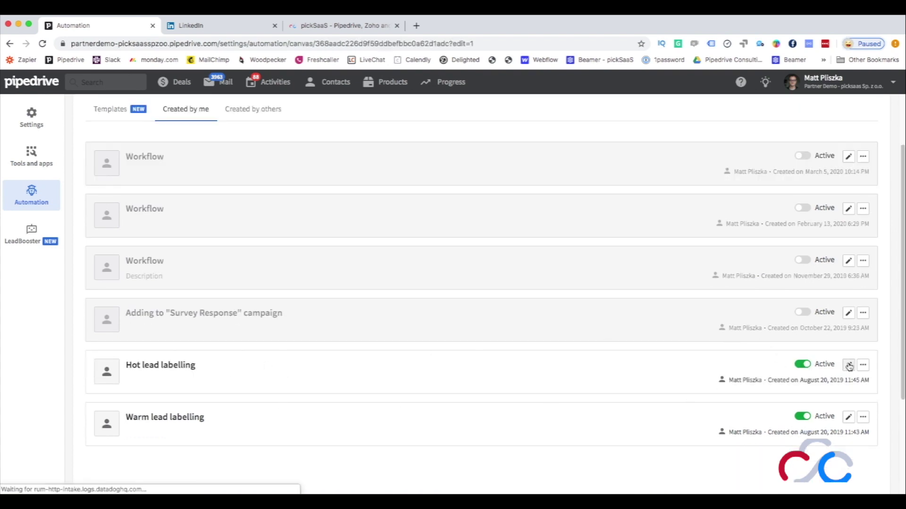
scroll(623, 287, "down", 2)
scroll(623, 297, "up", 3)
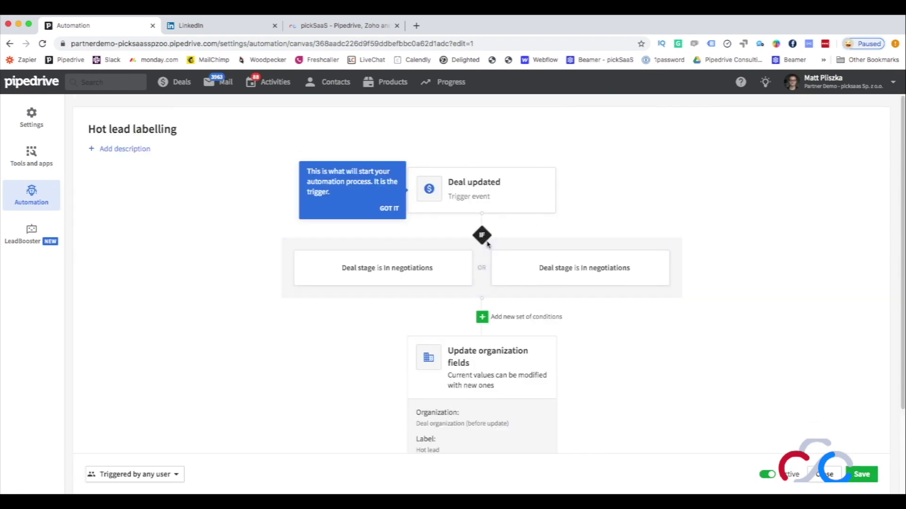
left_click_drag(482, 280, 481, 320)
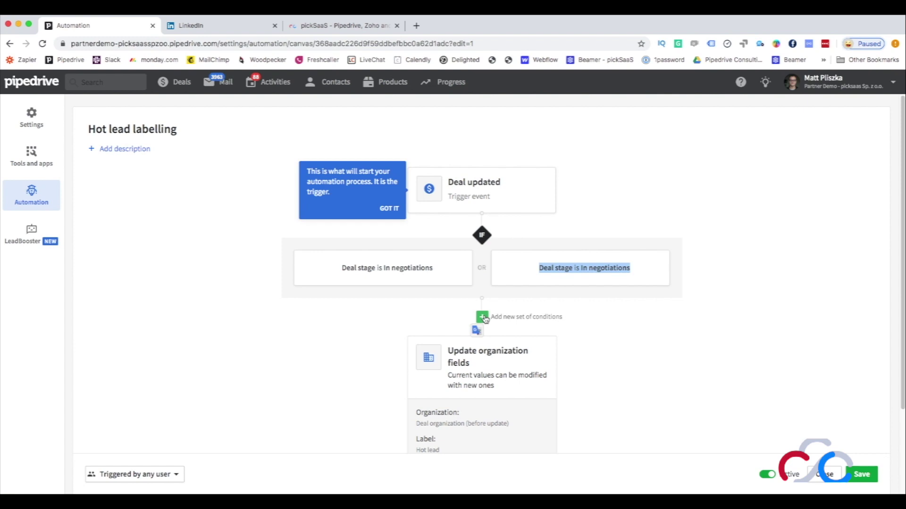
left_click(682, 261)
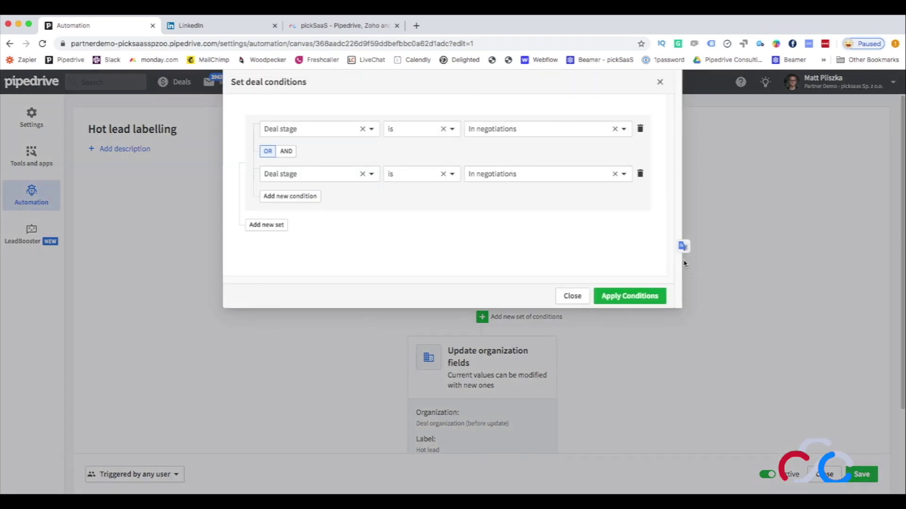
left_click(355, 129)
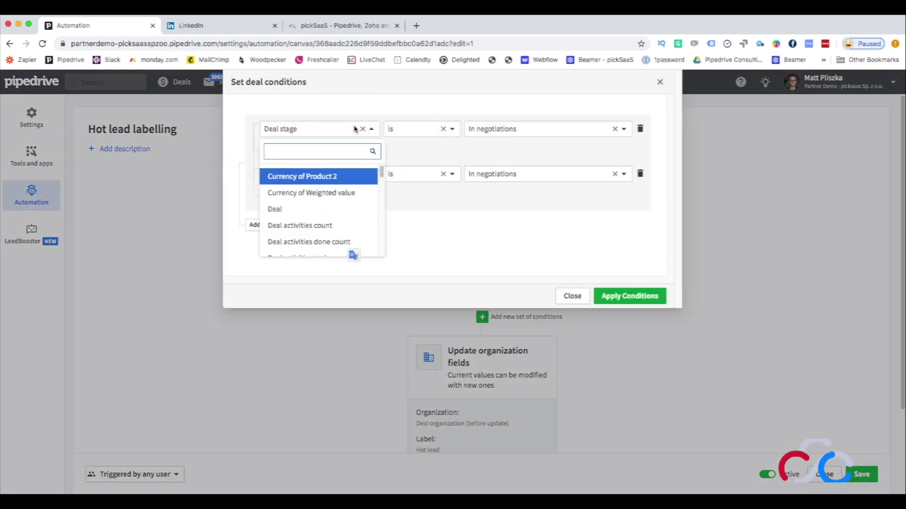
left_click(283, 176)
left_click(325, 174)
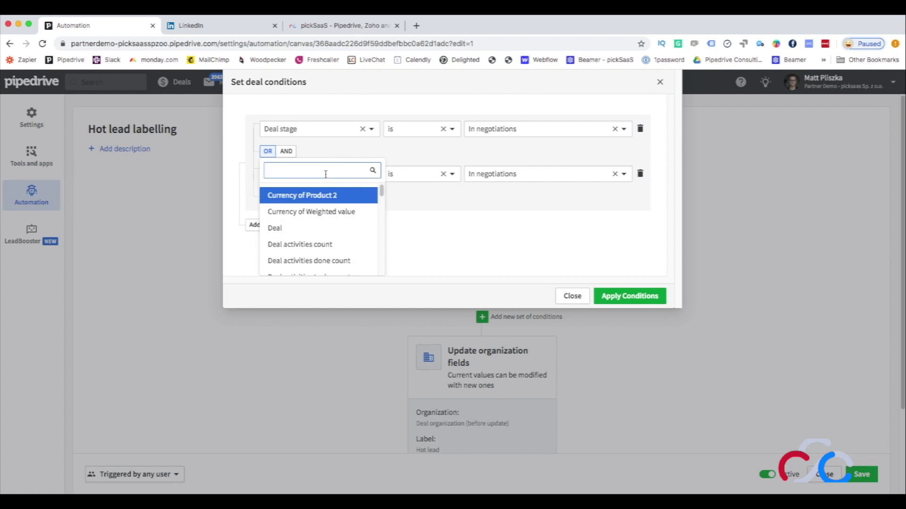
left_click(412, 222)
left_click(518, 177)
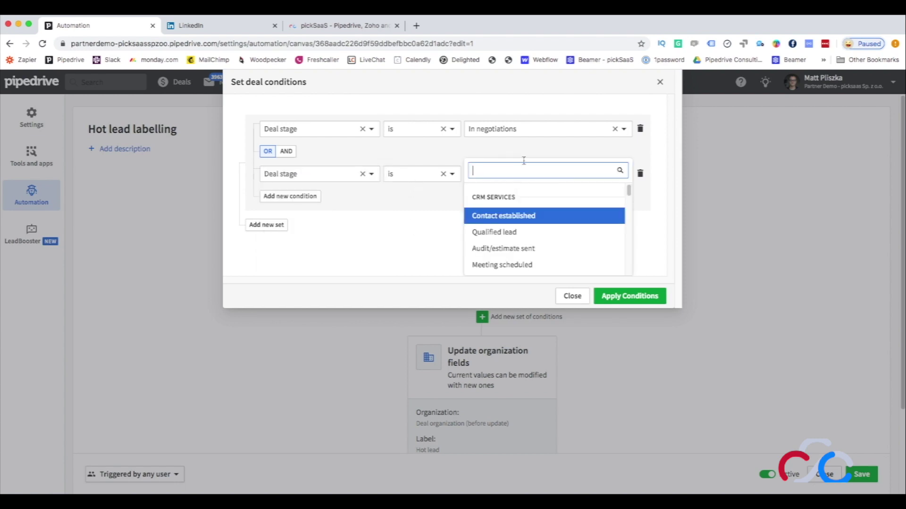
left_click(525, 141)
left_click(527, 130)
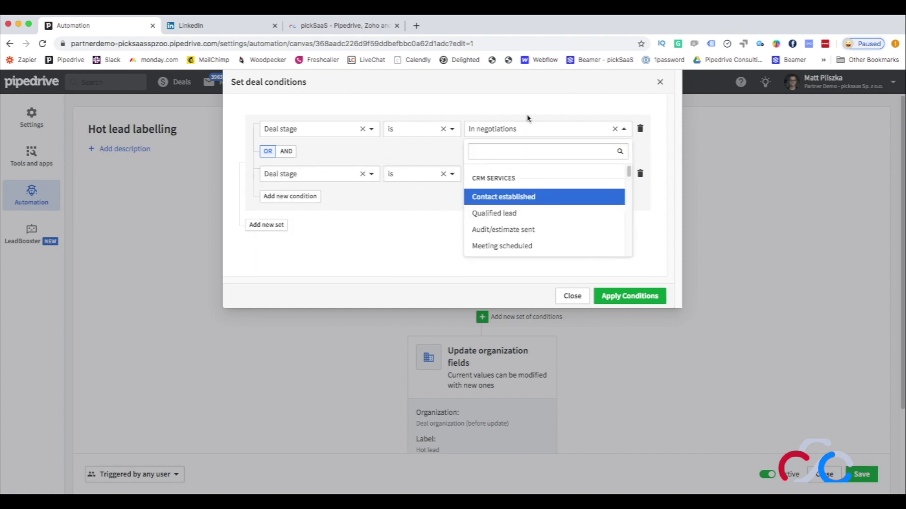
left_click(530, 115)
left_click(580, 297)
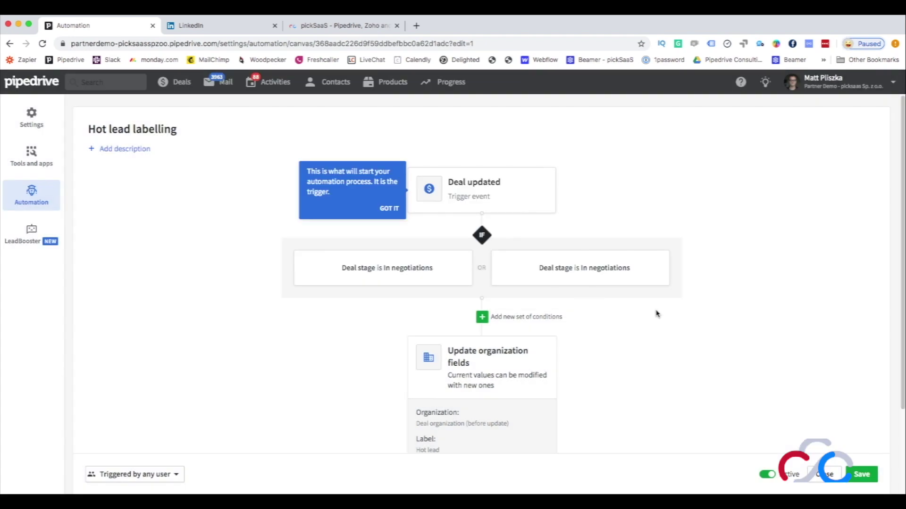
left_click(820, 477)
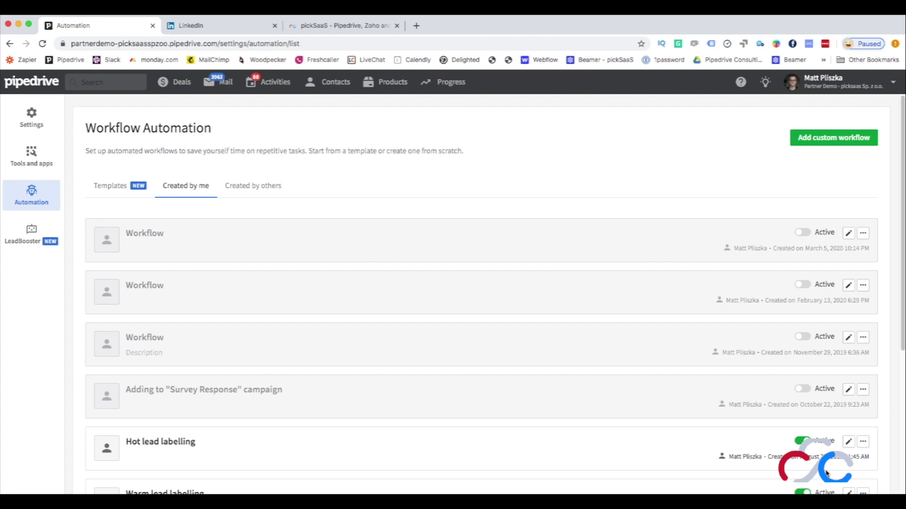
scroll(374, 436, "down", 3)
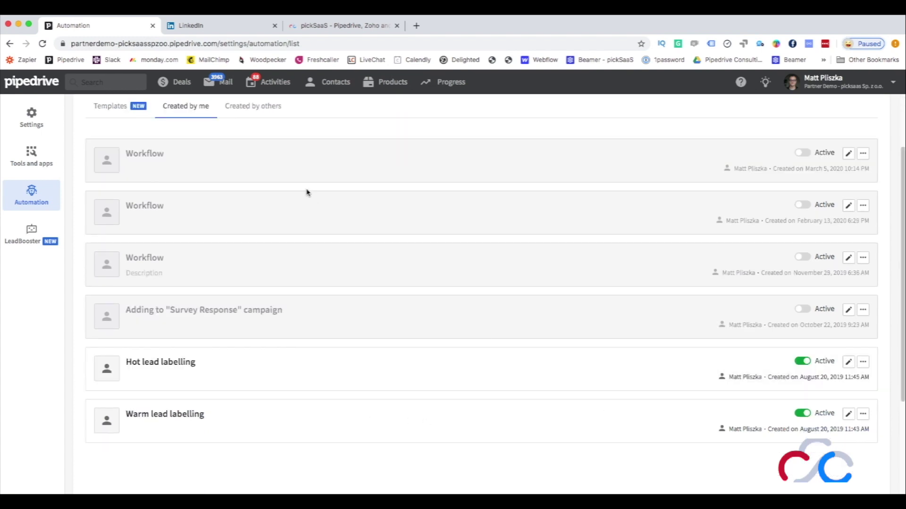
Step: Open the Security Dashboard and highlight its 4 high-risk and 6 low-risk issue counts
left_click(109, 106)
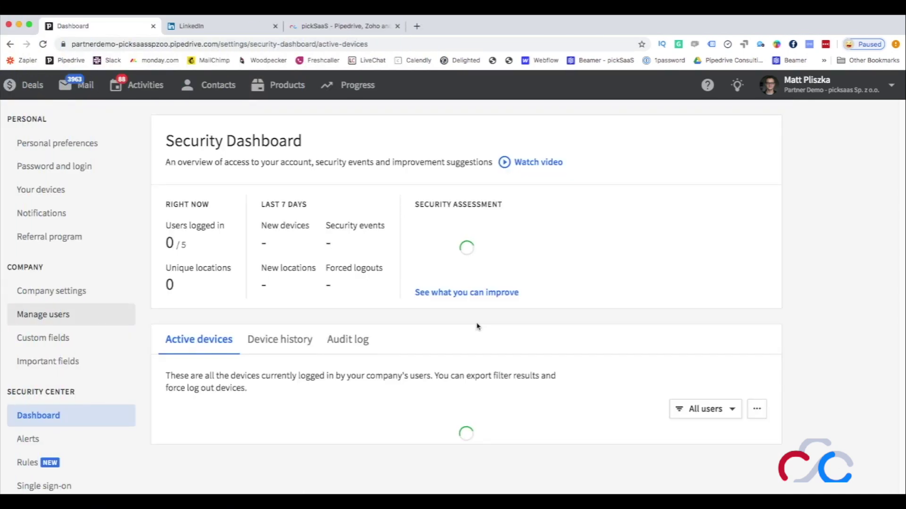
scroll(477, 325, "down", 2)
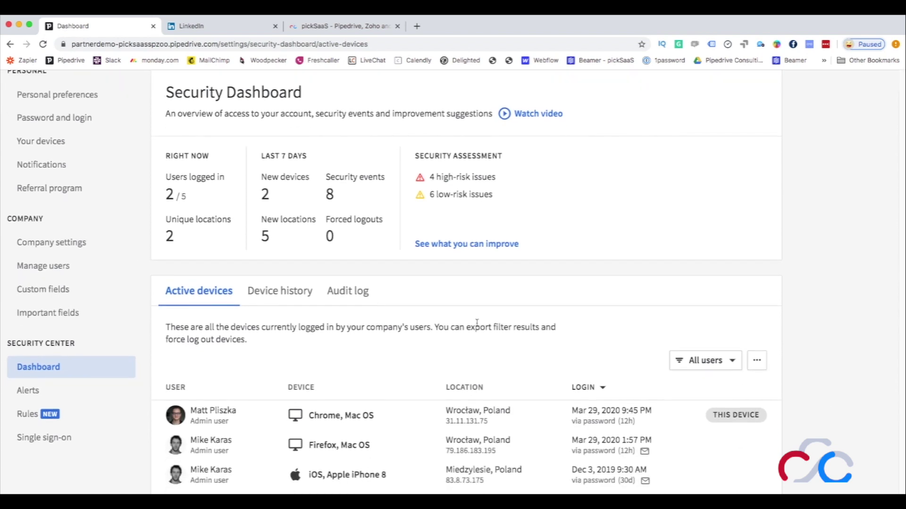
scroll(476, 324, "down", 2)
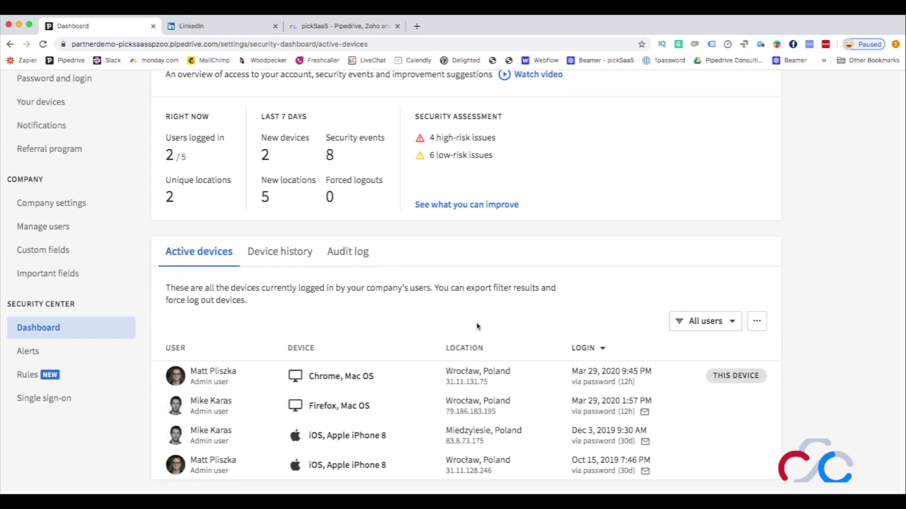
scroll(476, 324, "up", 4)
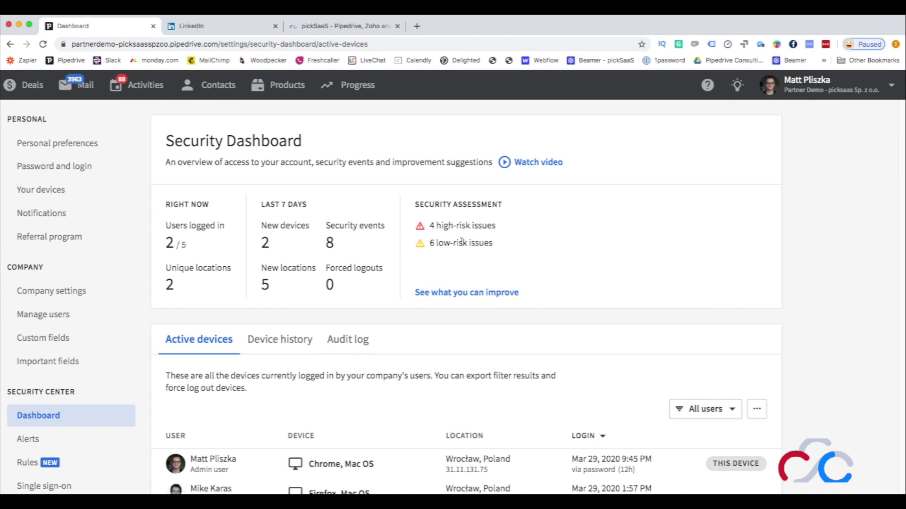
left_click_drag(461, 242, 439, 225)
left_click(443, 237)
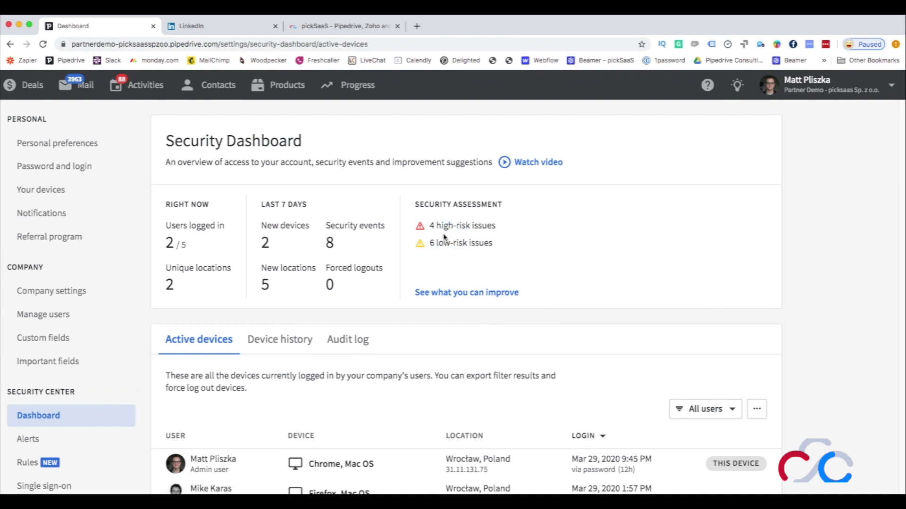
Step: Review the detailed security improvement suggestions, close them, and open Security alerts
left_click(464, 294)
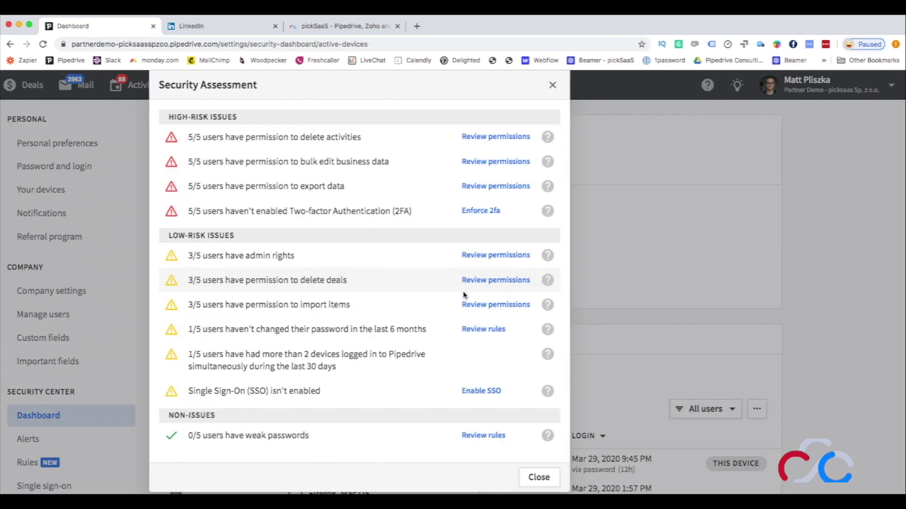
scroll(461, 297, "down", 1)
scroll(461, 296, "up", 1)
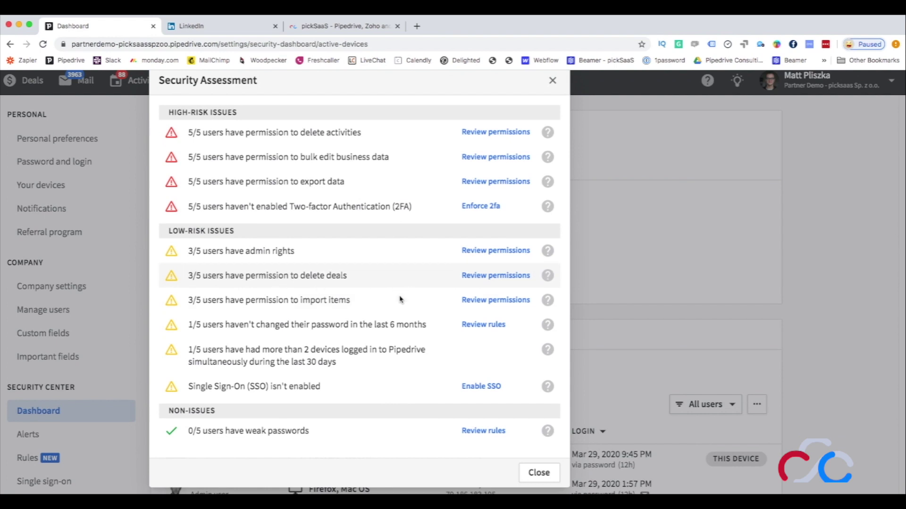
scroll(495, 165, "up", 1)
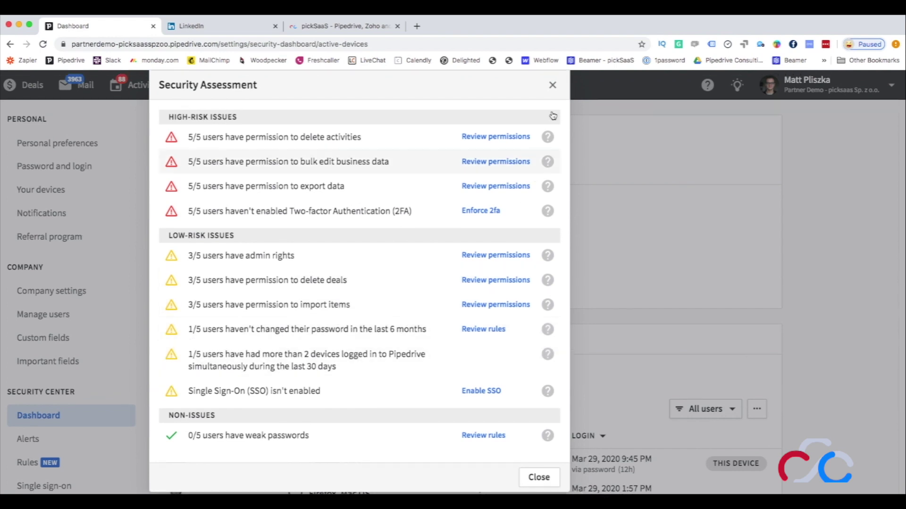
left_click(550, 84)
scroll(159, 317, "down", 2)
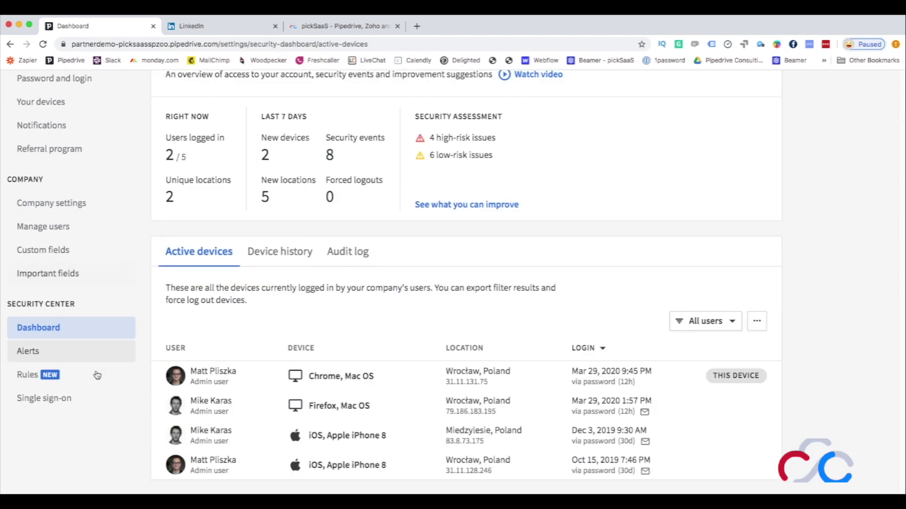
left_click(50, 357)
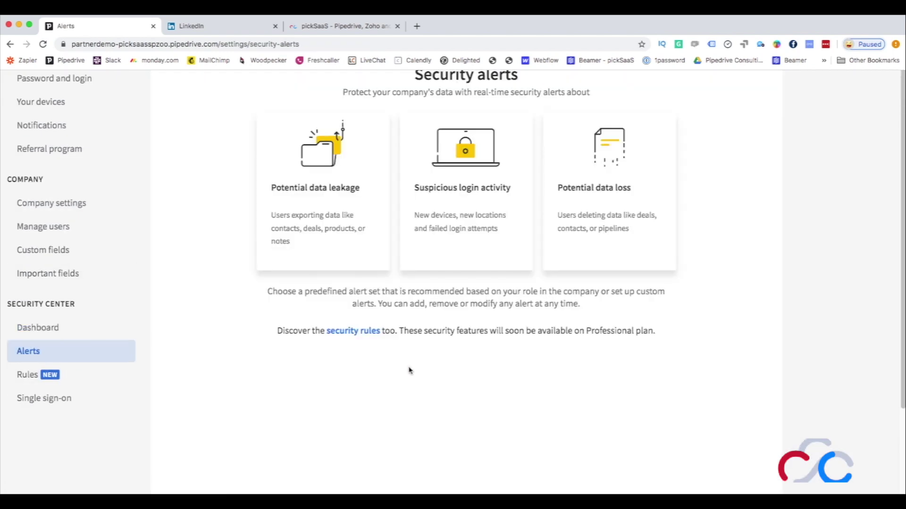
Step: Open the Security Center Rules page and scroll through its rules
scroll(409, 371, "up", 2)
scroll(409, 369, "down", 2)
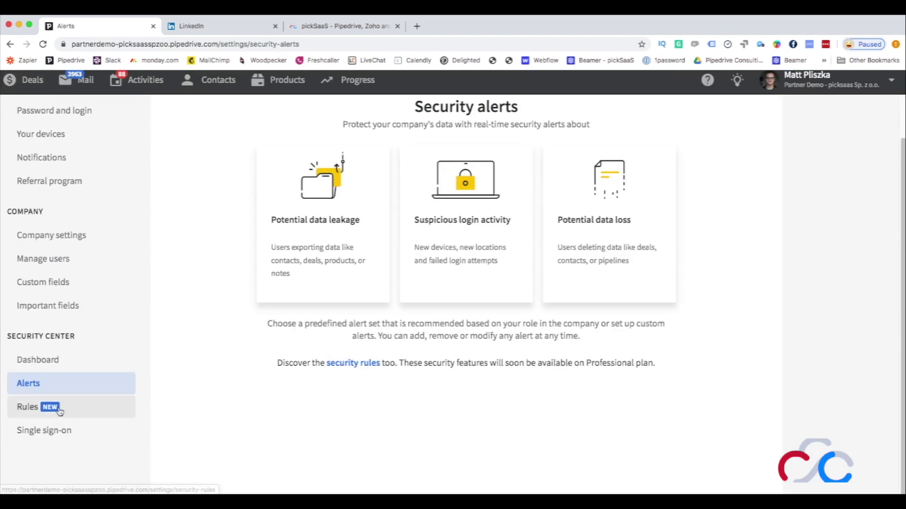
left_click(76, 406)
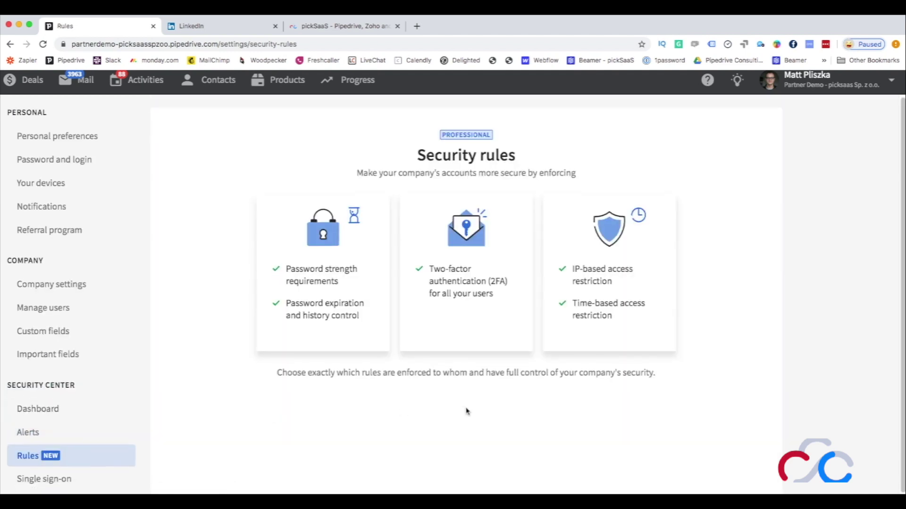
scroll(600, 398, "down", 1)
scroll(663, 391, "up", 1)
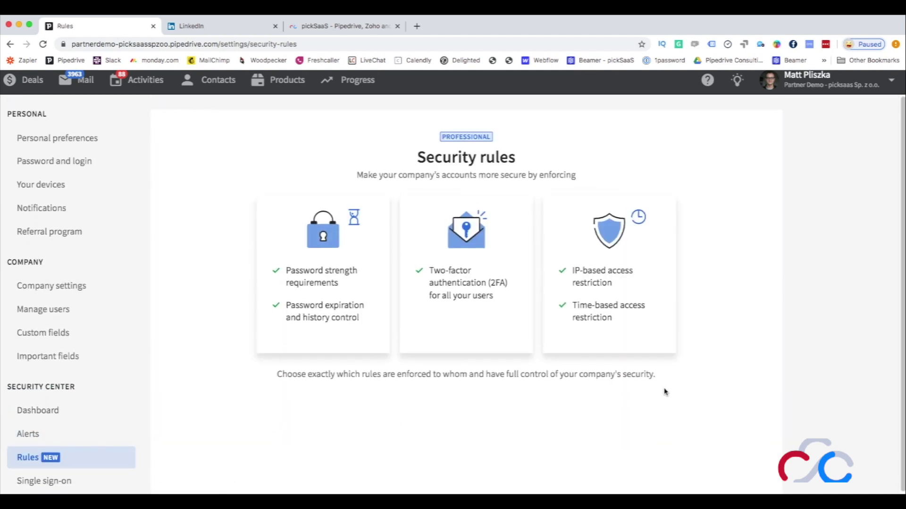
scroll(665, 392, "down", 1)
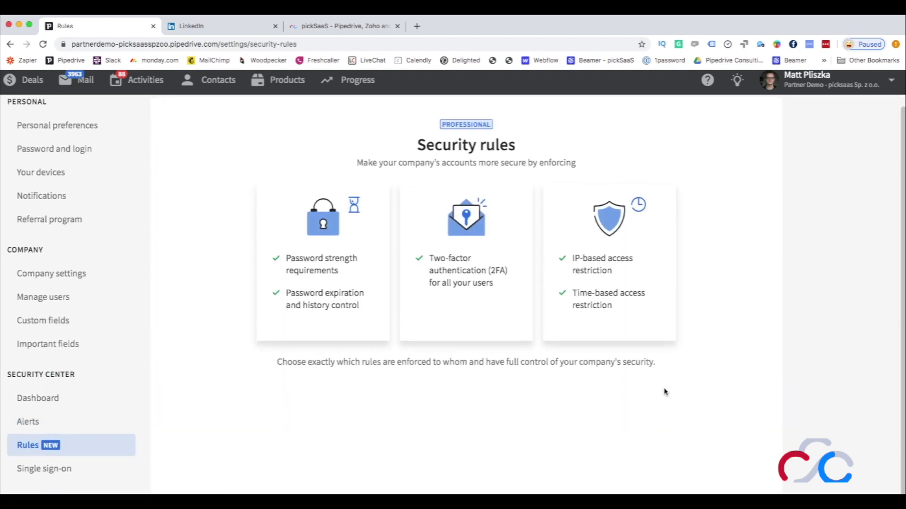
Step: Check the single sign-on settings, revisit Rules, then open the Security Center dashboard
left_click(43, 474)
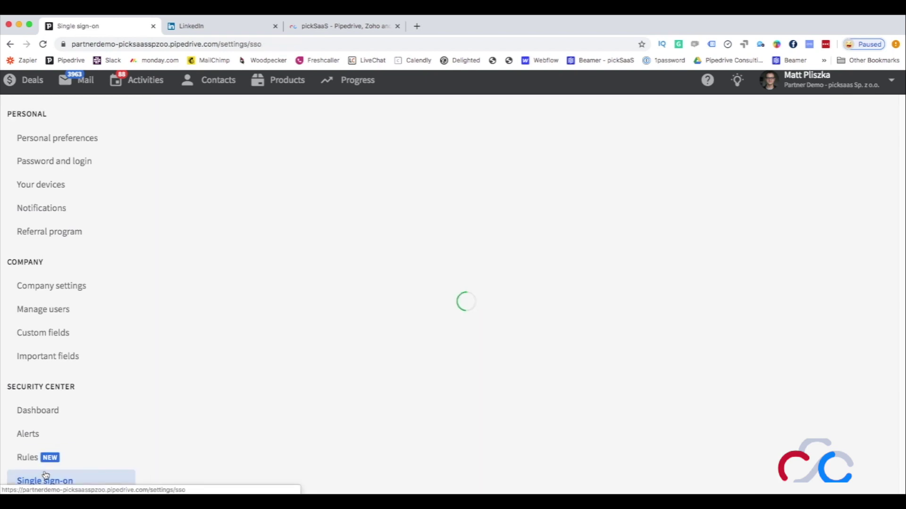
scroll(210, 400, "down", 5)
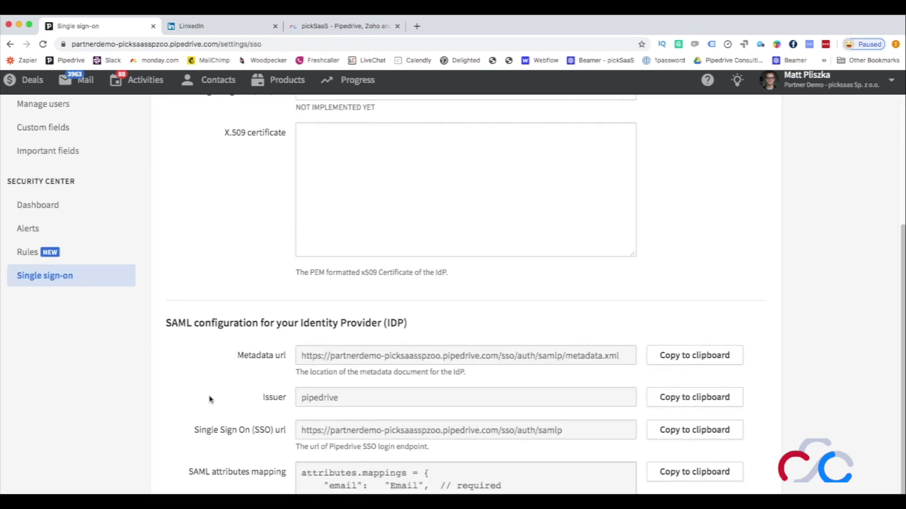
scroll(210, 399, "down", 2)
scroll(210, 399, "up", 6)
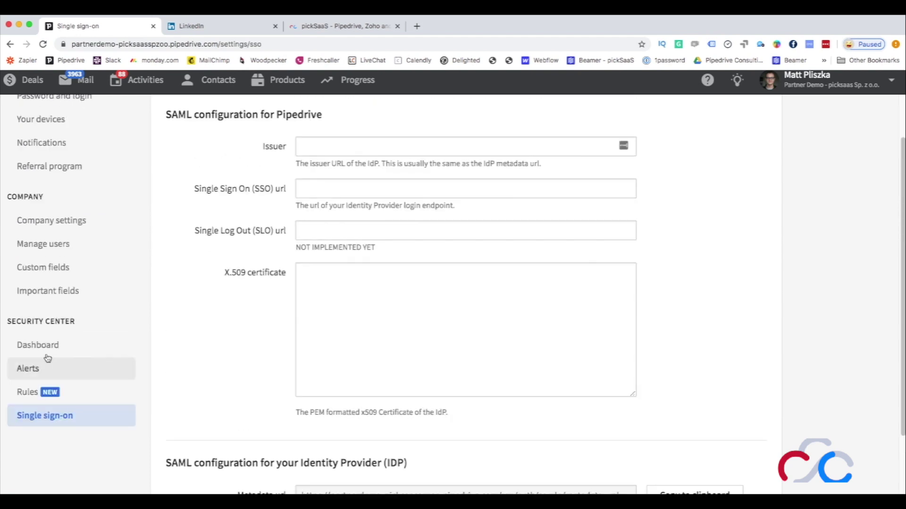
left_click(57, 390)
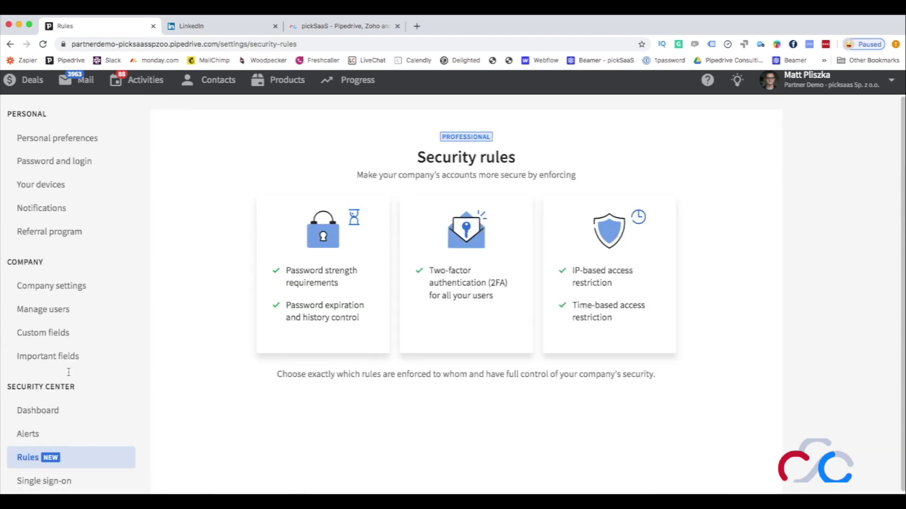
left_click(77, 409)
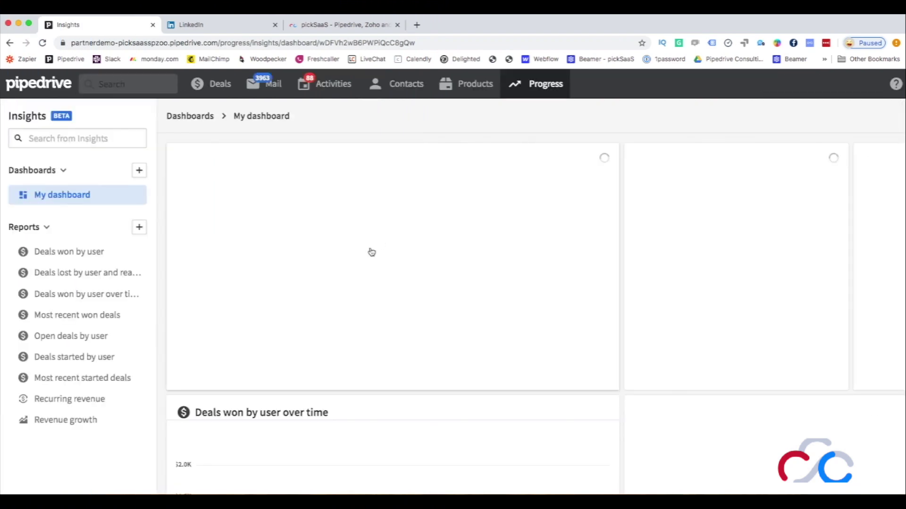
Step: Browse the Insights charts, then open the Progress Dashboard for the CRM Services pipeline
scroll(566, 330, "down", 3)
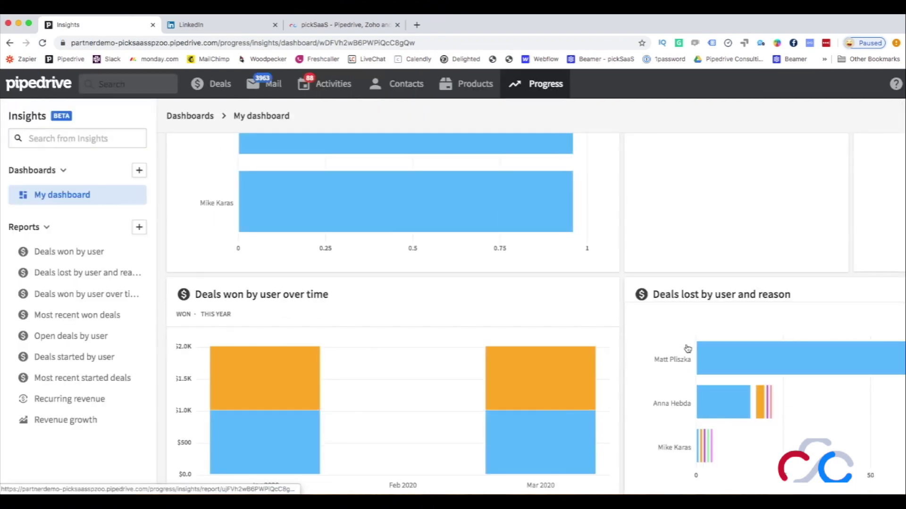
scroll(589, 349, "down", 2)
scroll(613, 348, "down", 1)
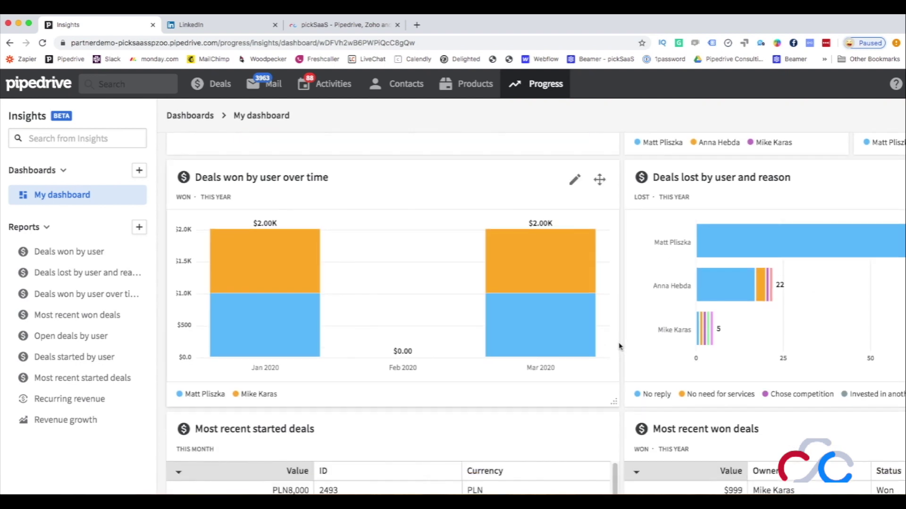
scroll(620, 348, "right", 3)
scroll(619, 348, "down", 4)
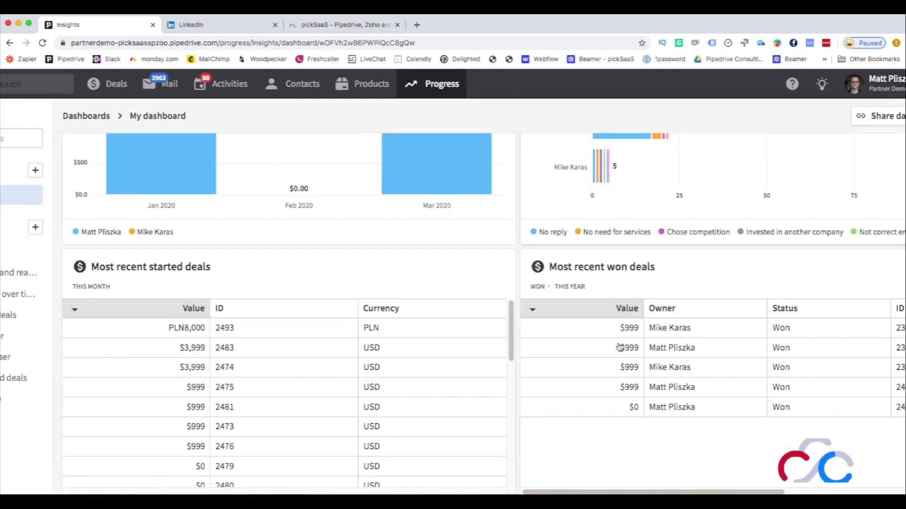
scroll(619, 347, "up", 7)
scroll(620, 348, "up", 3)
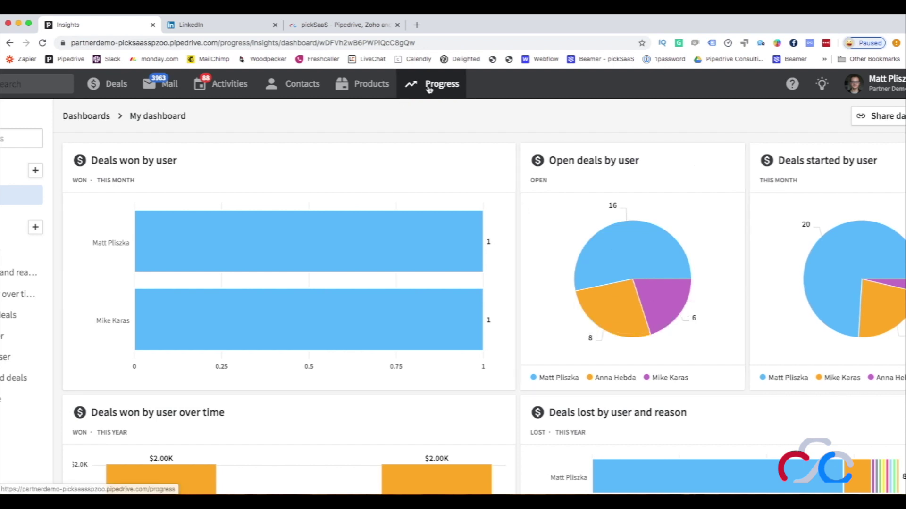
mouse_move(429, 89)
left_click(433, 131)
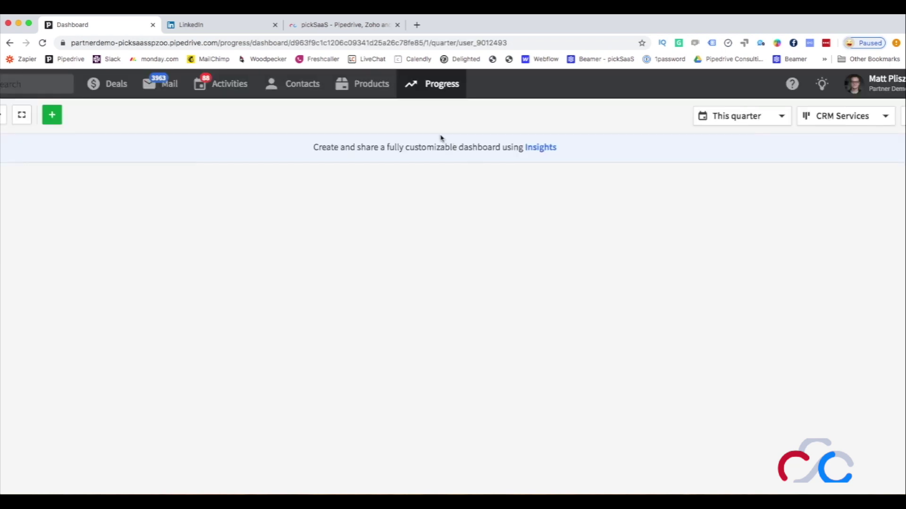
Step: Set the dashboard period to This month, showing 5 deals started, 1 won at $999, 1 lost
left_click(747, 120)
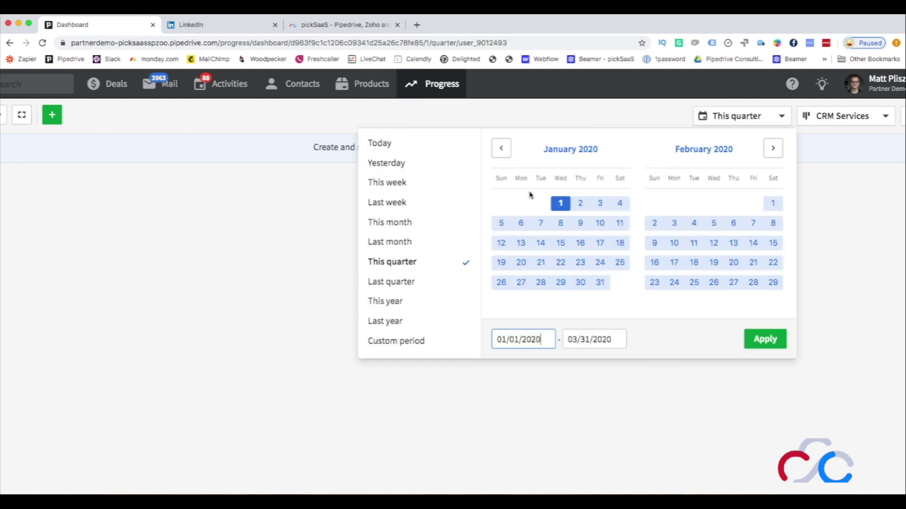
left_click(431, 227)
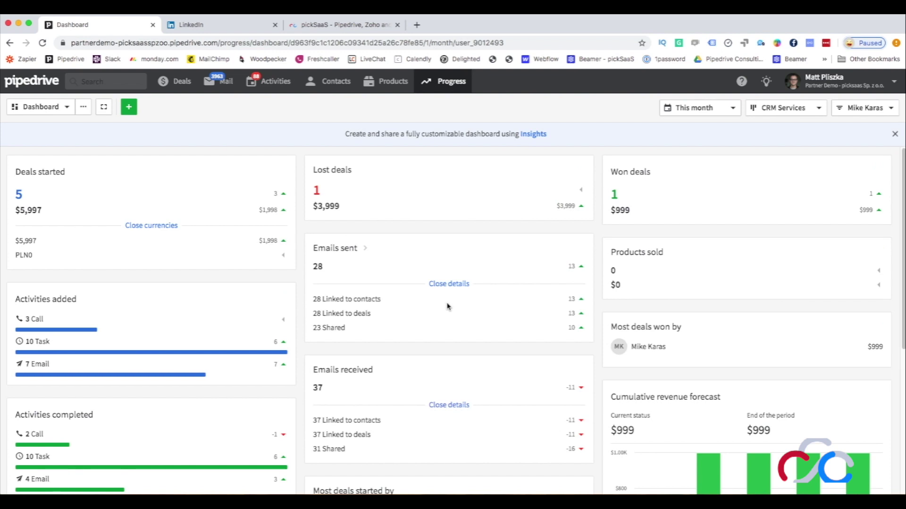
scroll(448, 307, "down", 2)
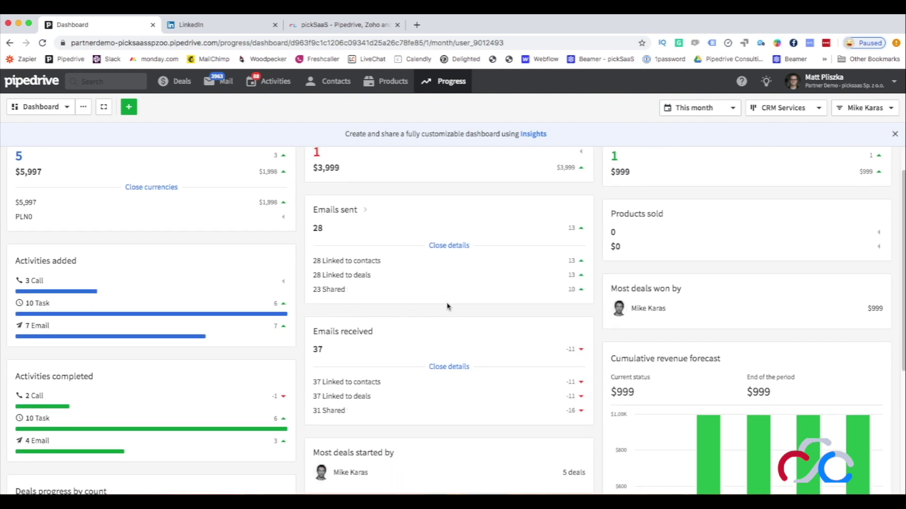
scroll(447, 306, "down", 5)
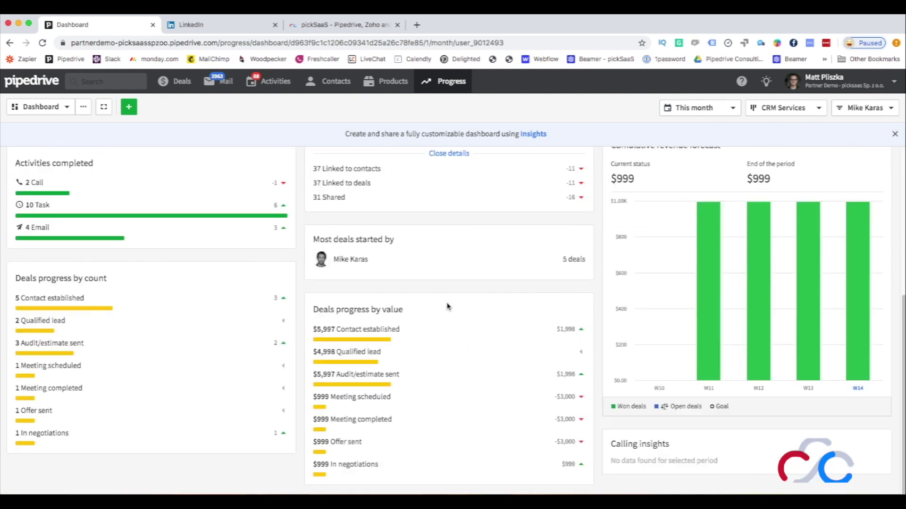
scroll(447, 307, "up", 6)
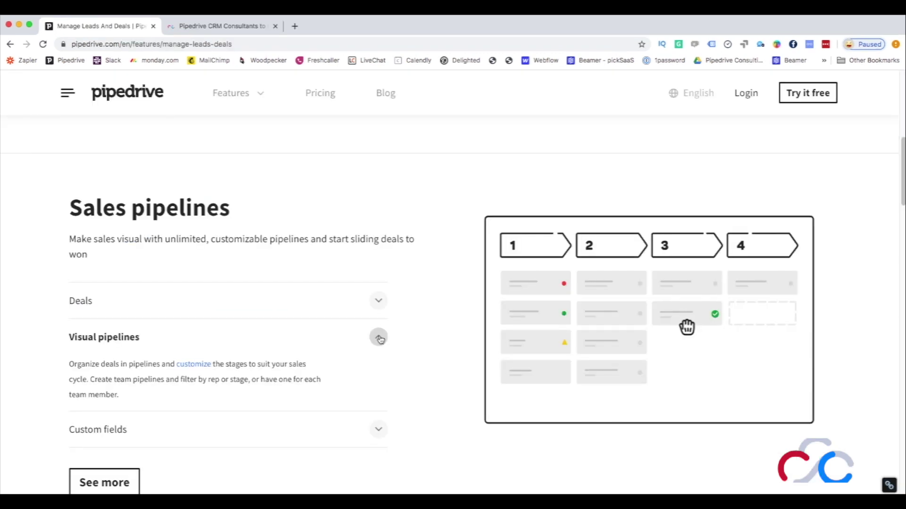
Step: Collapse the Visual pipelines description and expand the Custom fields description
left_click(376, 337)
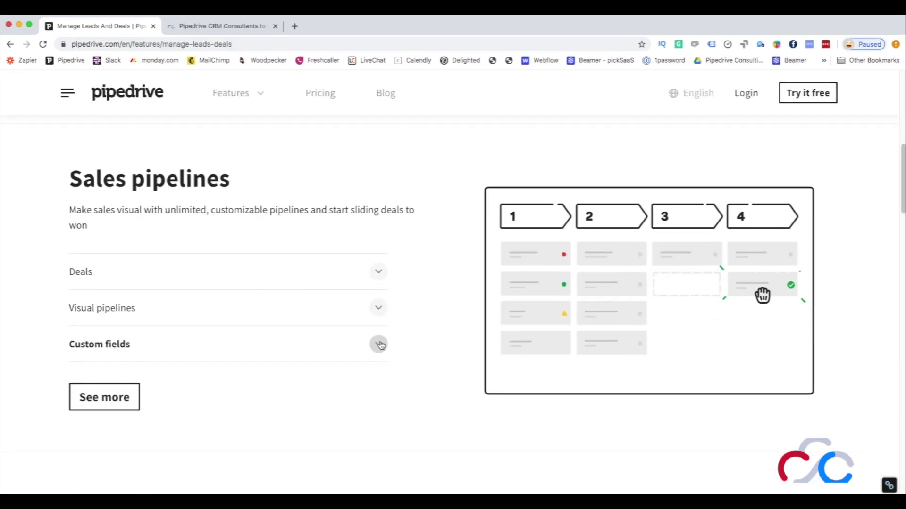
left_click(379, 345)
scroll(381, 345, "down", 2)
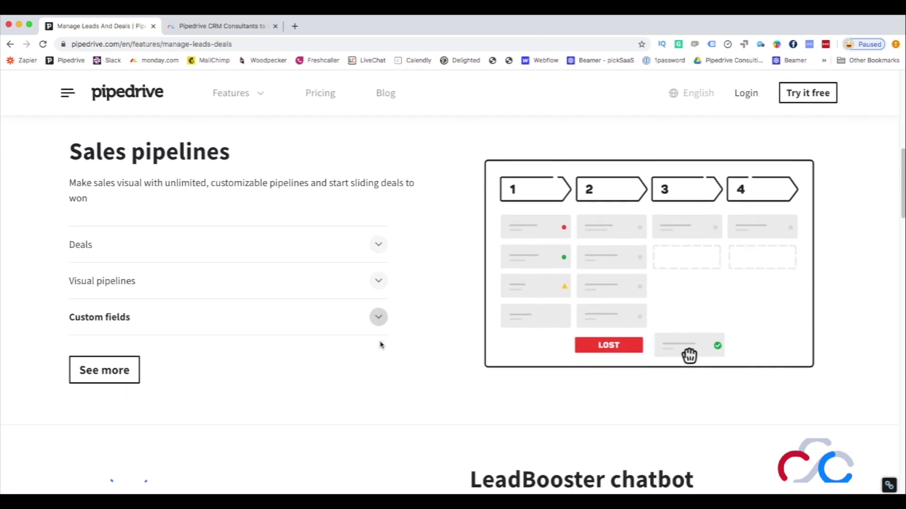
scroll(380, 345, "down", 6)
scroll(477, 339, "down", 6)
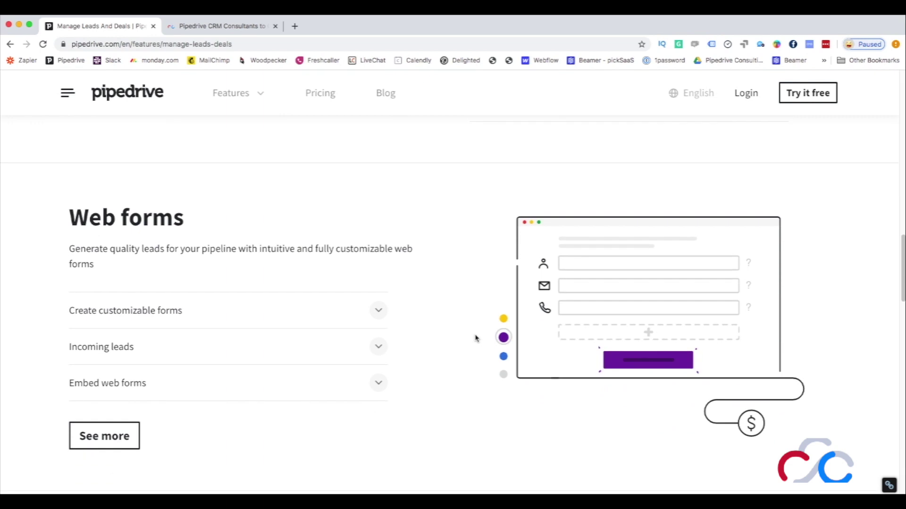
Step: Expand and collapse the Create customizable forms, Incoming leads and Embed web forms descriptions
left_click(378, 316)
left_click(378, 316)
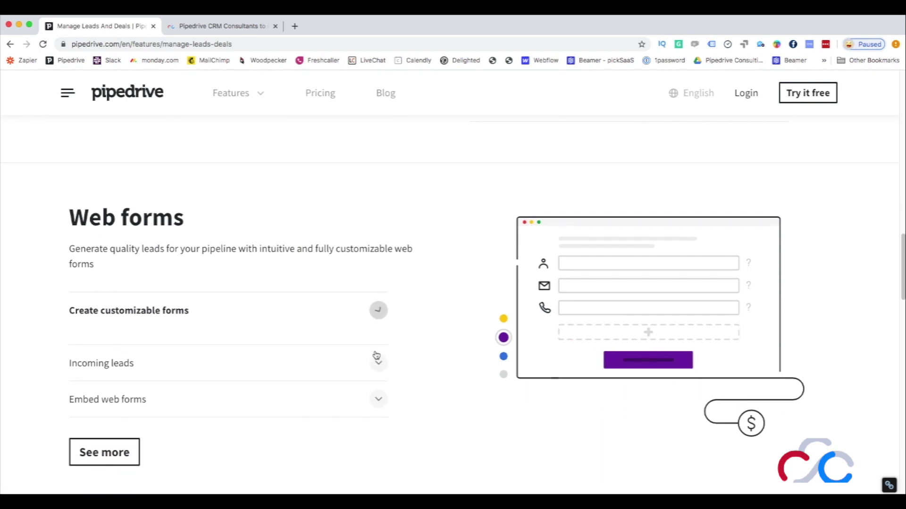
left_click(377, 362)
left_click(377, 362)
scroll(375, 363, "down", 1)
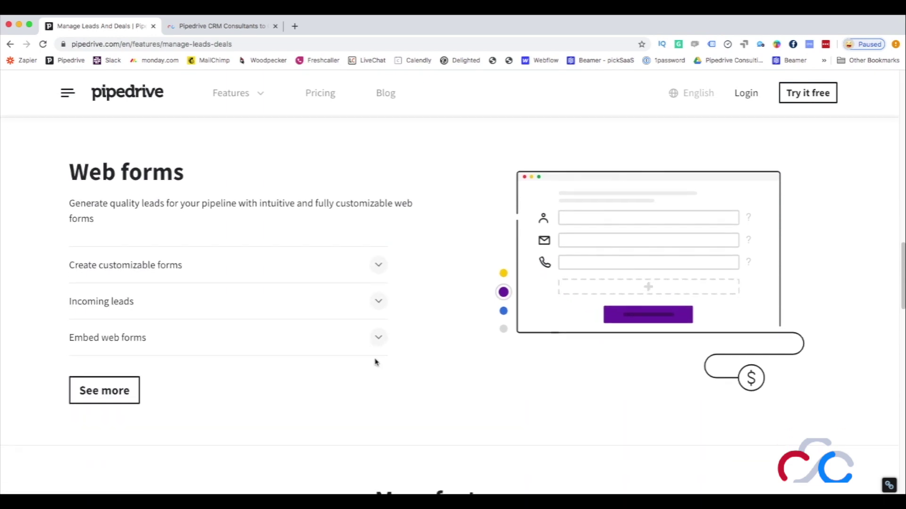
left_click(376, 347)
left_click(376, 347)
scroll(376, 349, "down", 3)
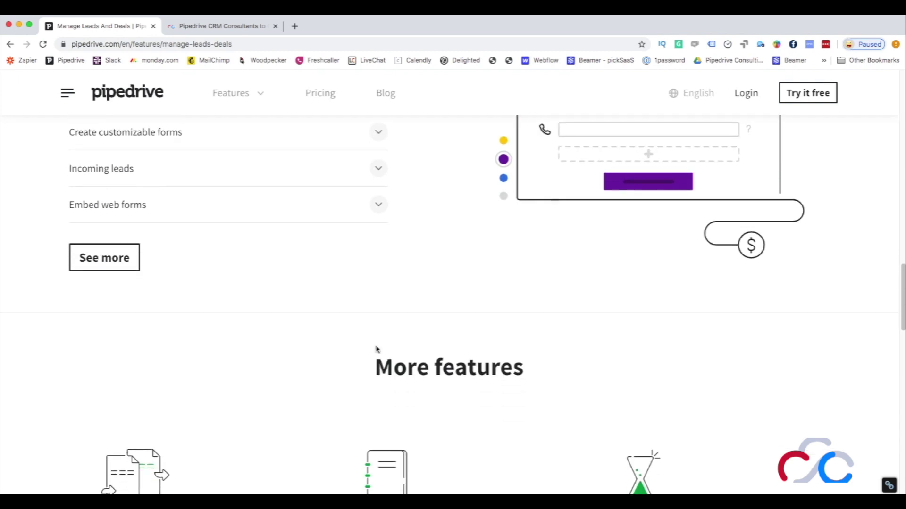
Step: View the full Web forms feature page, then go back to the lead and deal features page
left_click(133, 247)
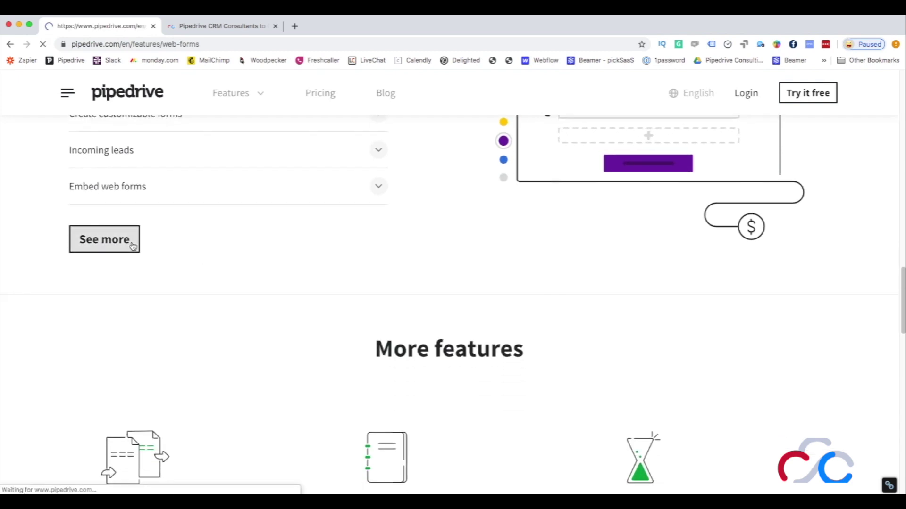
left_click(11, 43)
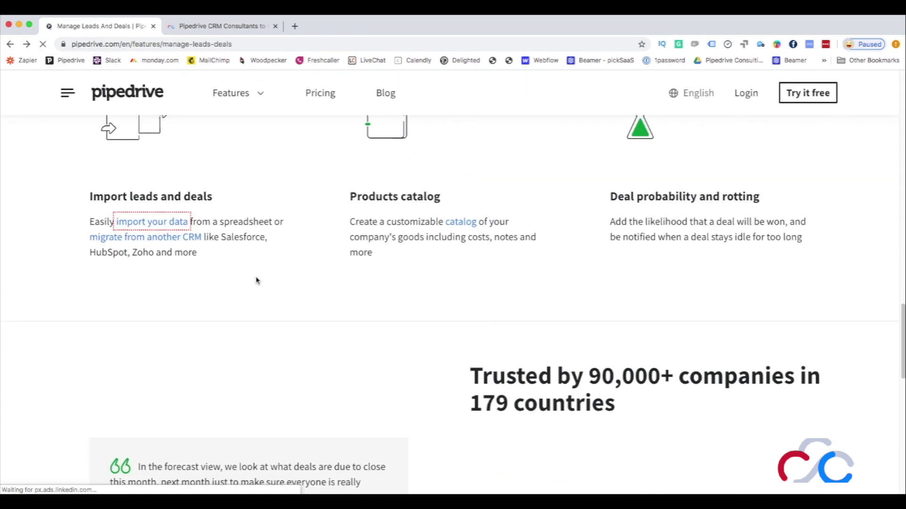
scroll(257, 280, "up", 4)
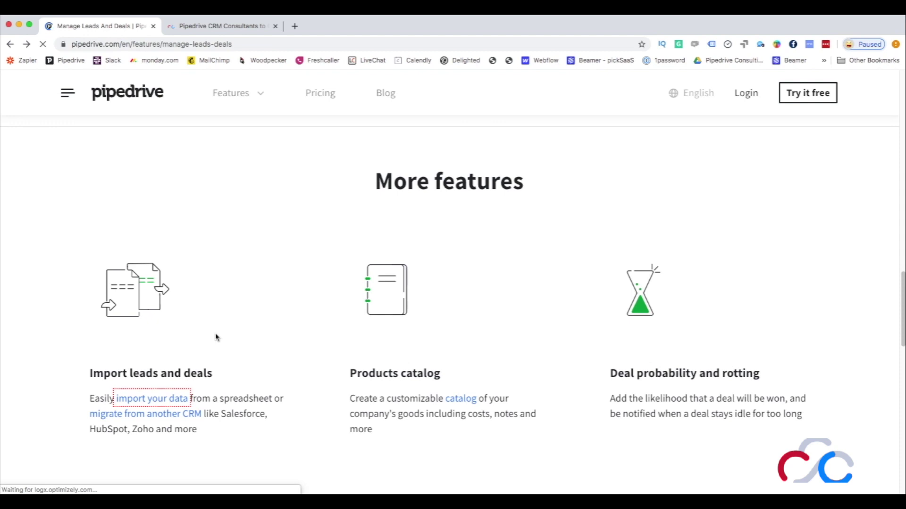
scroll(253, 336, "up", 5)
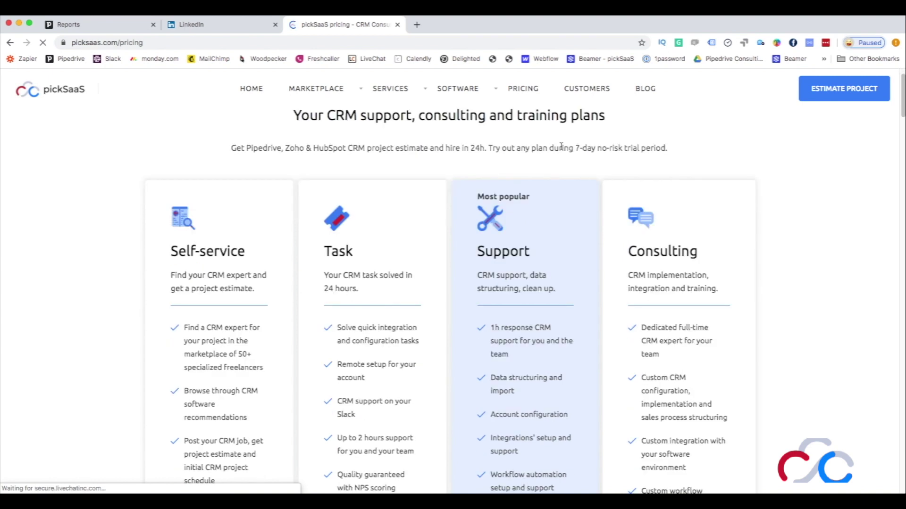
scroll(561, 146, "down", 2)
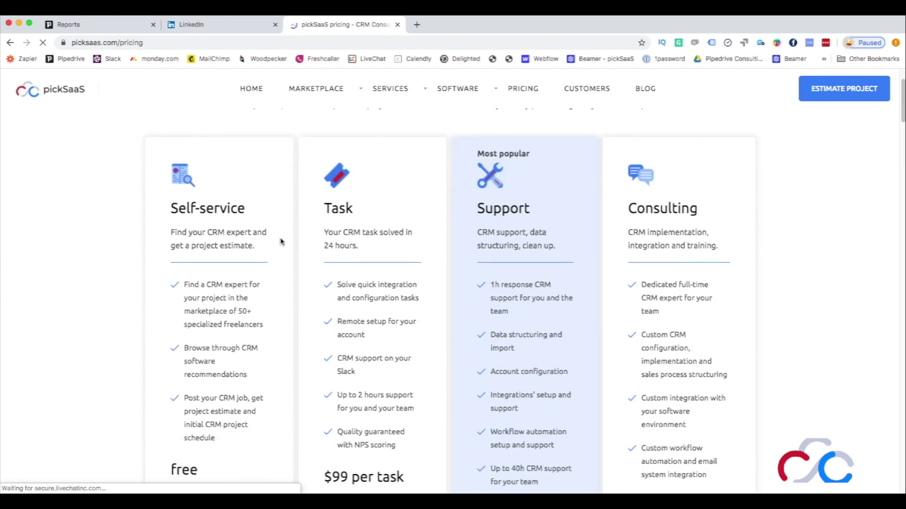
scroll(329, 208, "down", 3)
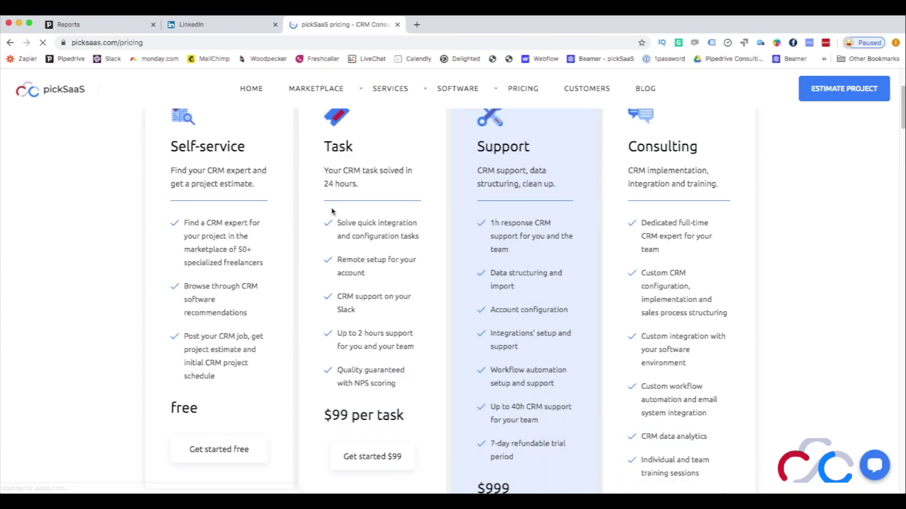
scroll(338, 221, "down", 1)
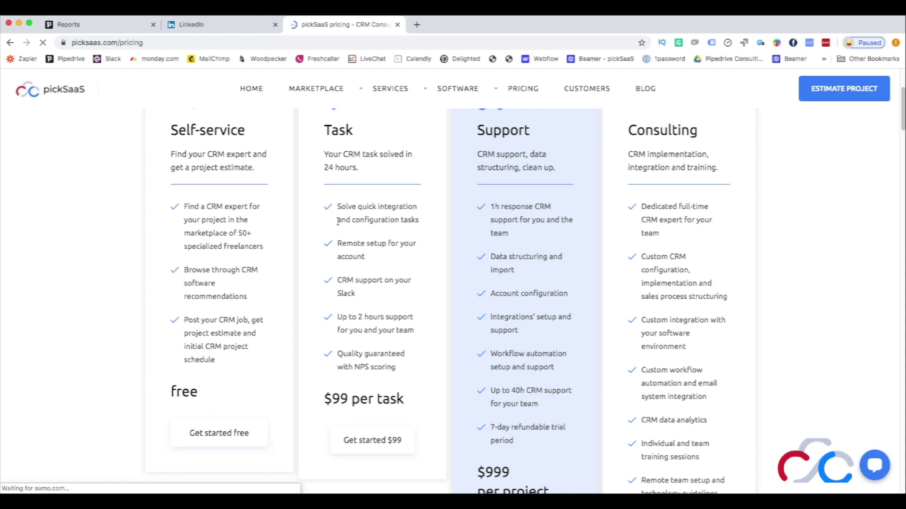
scroll(376, 399, "down", 1)
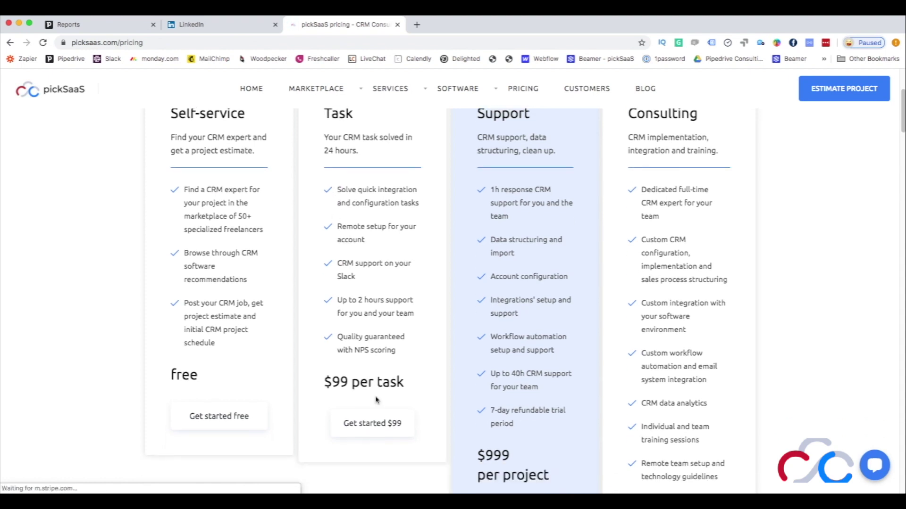